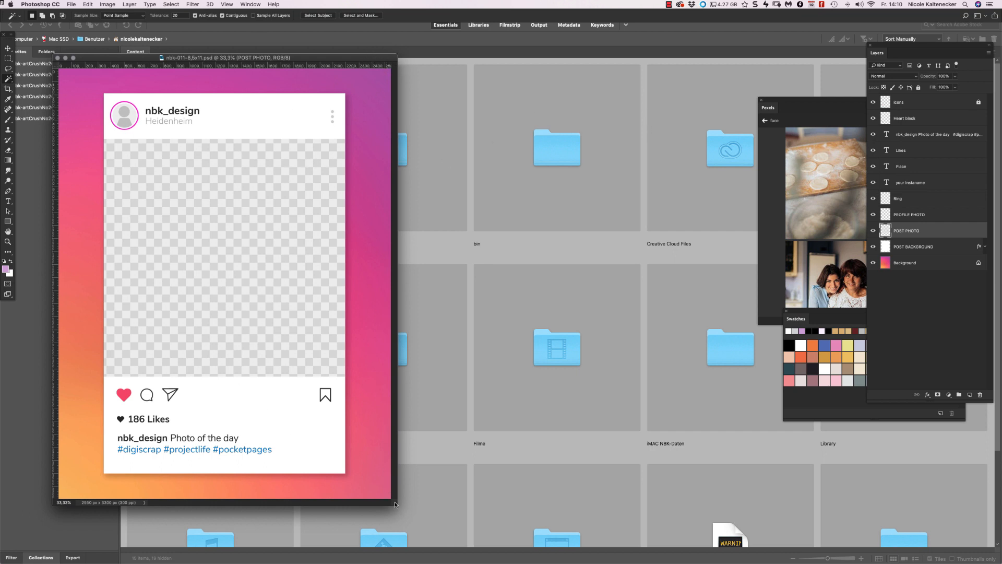
Enlarge the nbk-011-8,5x11.psd document window so that empty space surrounds the canvas, and reposition it
{"action": "left_click_drag", "start_coordinate": [395, 505], "coordinate": [441, 537]}
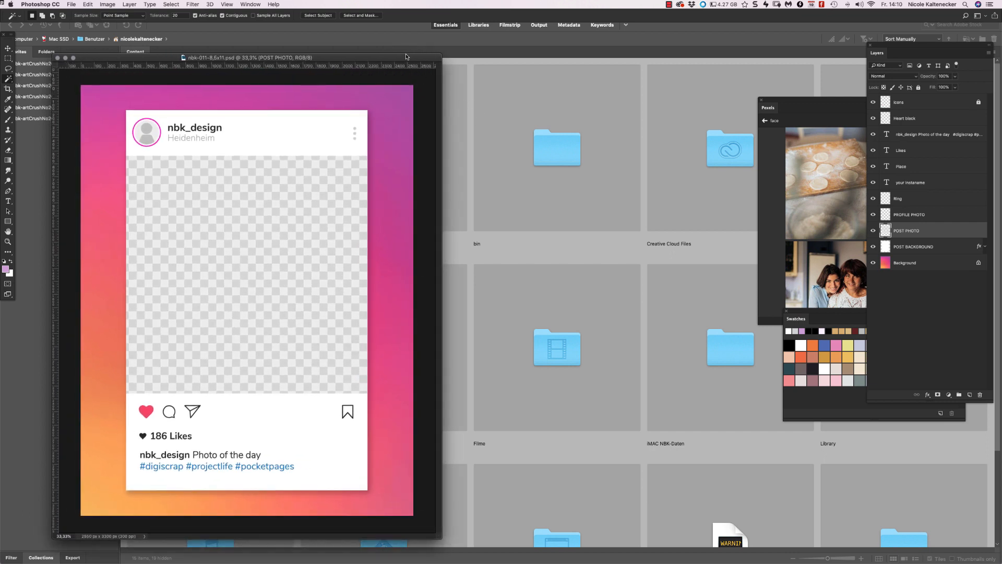
{"action": "mouse_move", "coordinate": [406, 56]}
{"action": "left_mouse_down"}
{"action": "mouse_move", "coordinate": [392, 54]}
{"action": "mouse_move", "coordinate": [401, 53]}
{"action": "left_mouse_up"}
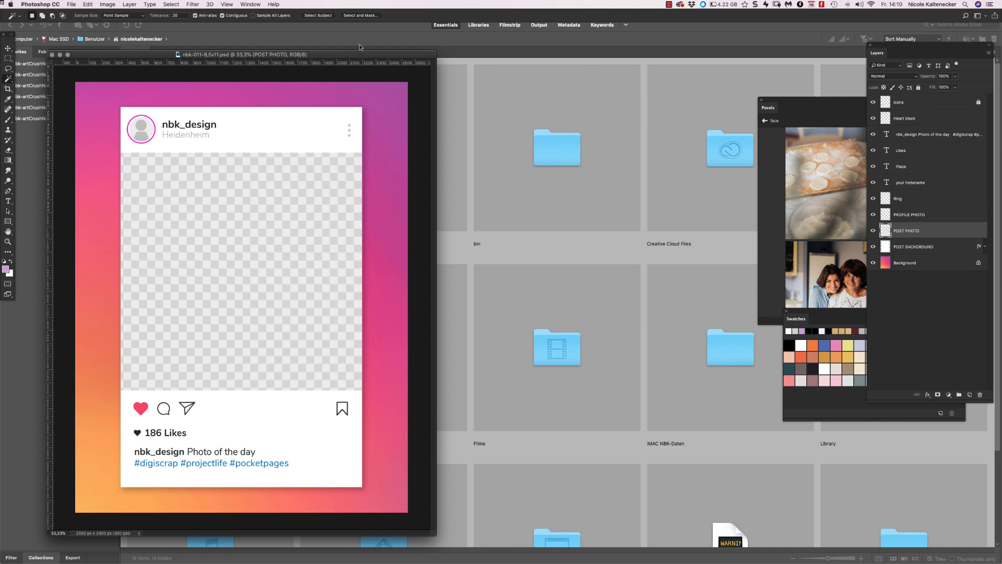
{"action": "mouse_move", "coordinate": [359, 56]}
{"action": "left_mouse_down"}
{"action": "mouse_move", "coordinate": [365, 77]}
{"action": "mouse_move", "coordinate": [353, 58]}
{"action": "left_mouse_up"}
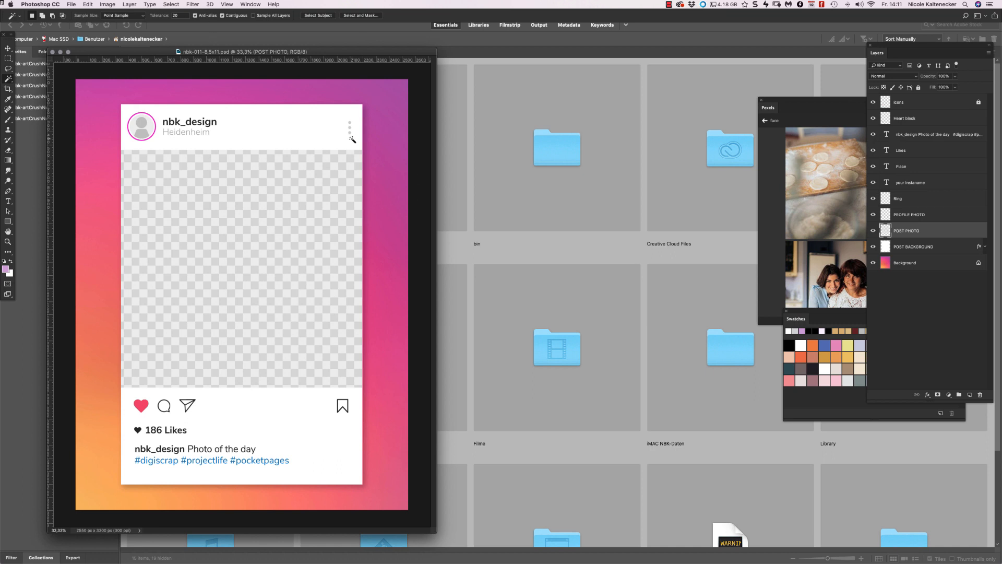
Create a new document from the Letter print preset, 8 x 11 inches at 300 ppi, and place it beside the template
{"action": "key", "text": "super+n"}
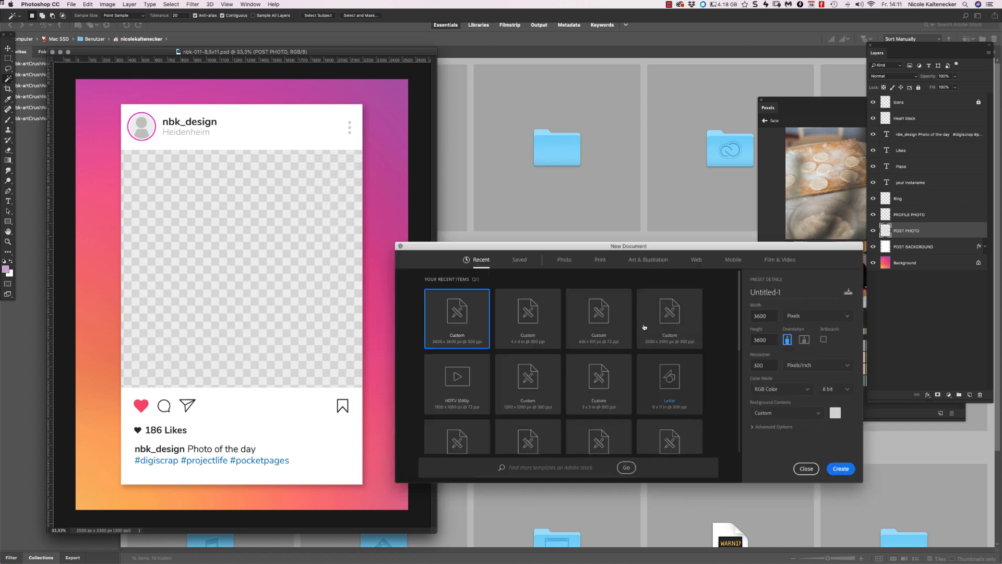
{"action": "left_click", "coordinate": [601, 260]}
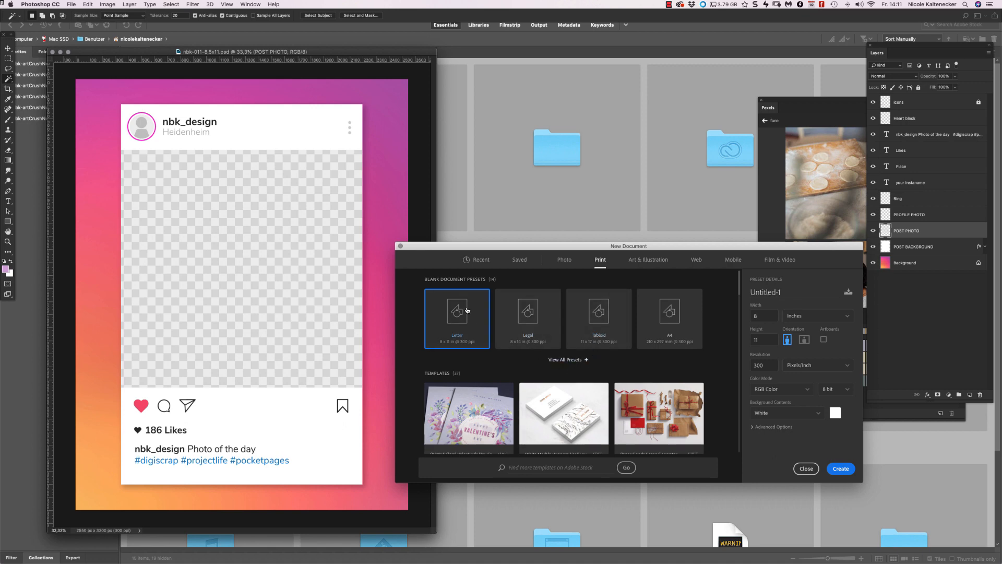
{"action": "left_click", "coordinate": [762, 316]}
{"action": "left_click", "coordinate": [841, 468]}
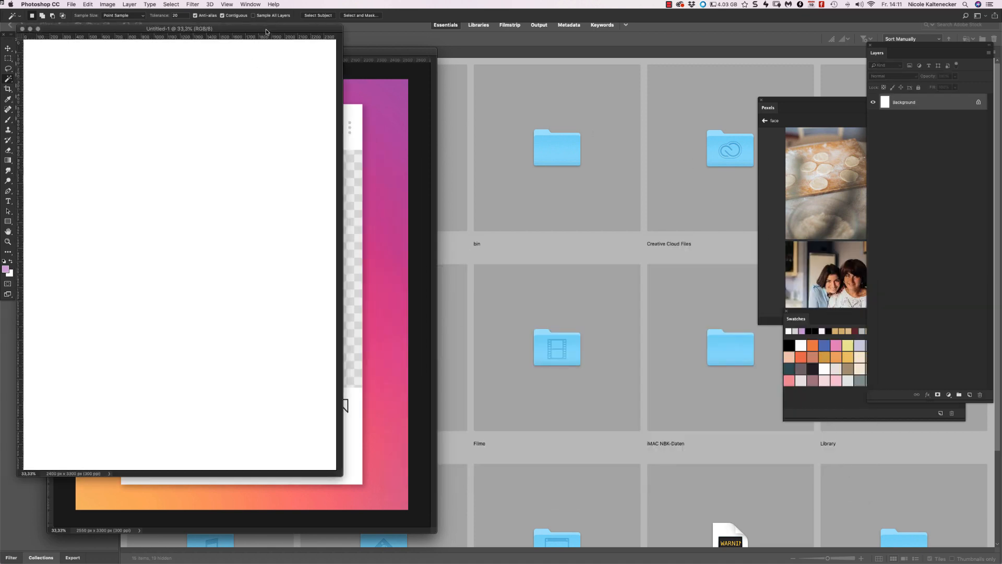
{"action": "left_click_drag", "start_coordinate": [265, 31], "coordinate": [647, 58]}
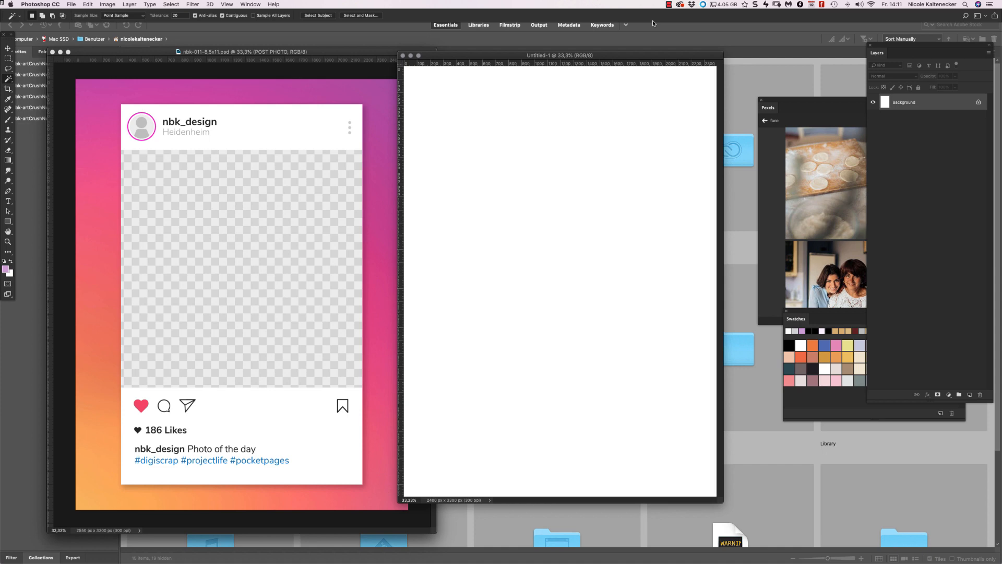
Set the new document's canvas width to 8,5 inches
{"action": "key", "text": "super+alt+c"}
{"action": "left_click", "coordinate": [524, 259]}
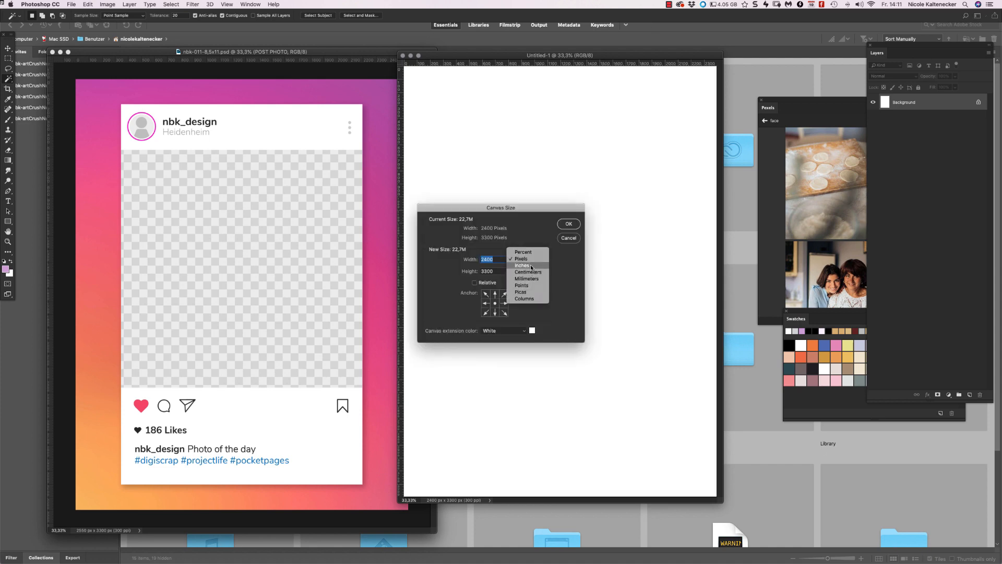
{"action": "left_click", "coordinate": [522, 265]}
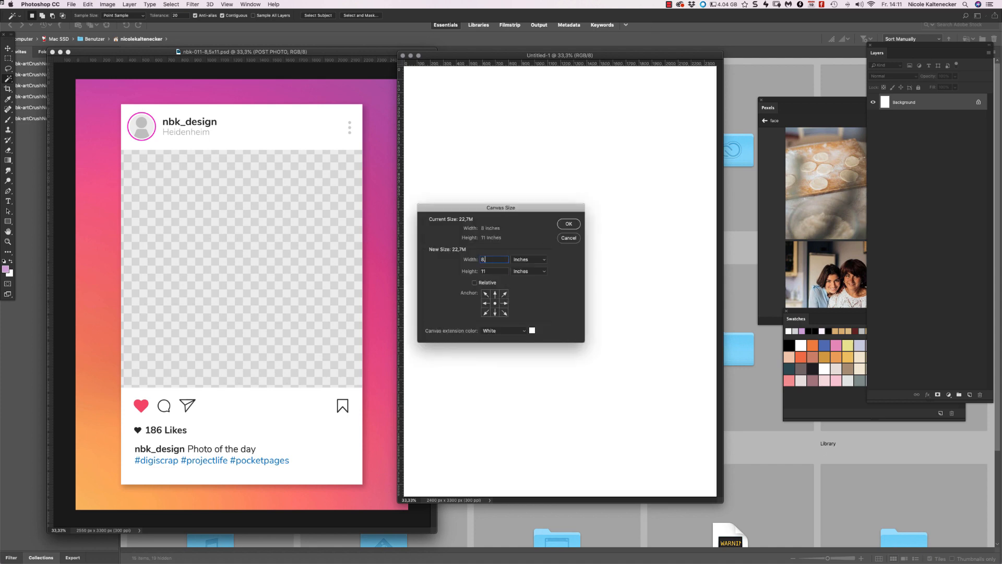
{"action": "type", "text": ",5"}
{"action": "key", "text": "Return"}
Enlarge the blank document's window to show the whole page with space around it, positioned beside the template
{"action": "left_click_drag", "start_coordinate": [582, 59], "coordinate": [586, 66]}
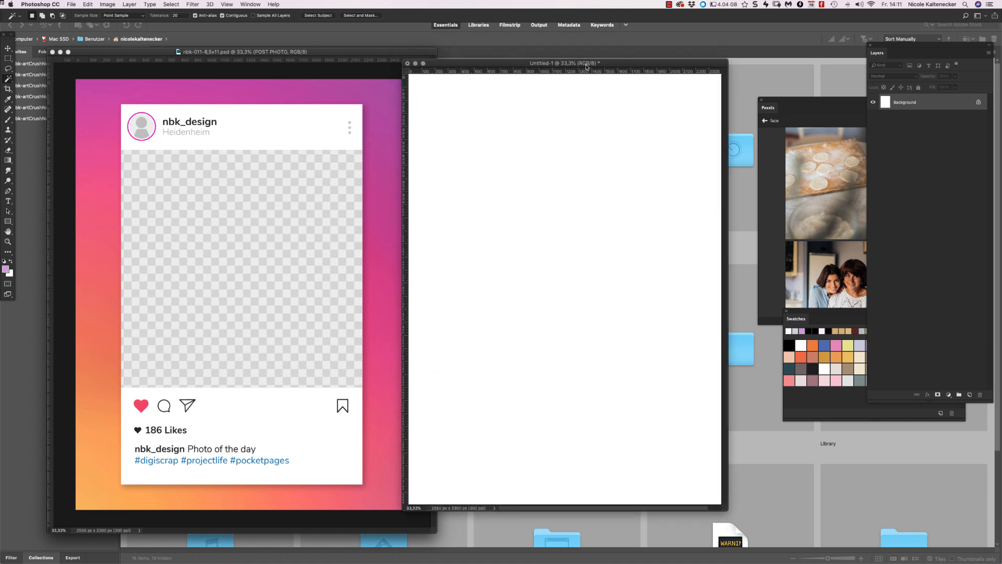
{"action": "left_click_drag", "start_coordinate": [724, 507], "coordinate": [768, 548]}
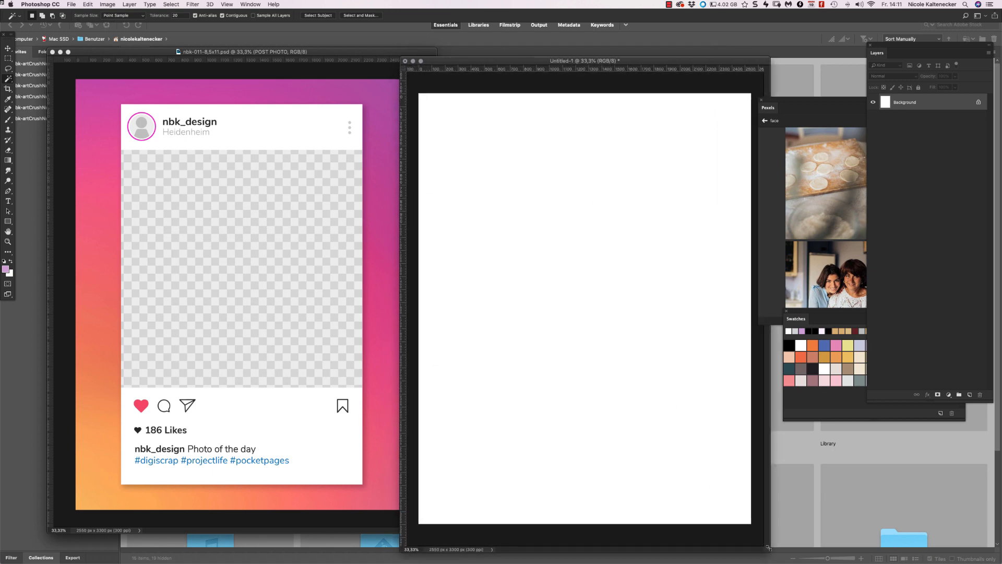
{"action": "left_click_drag", "start_coordinate": [647, 65], "coordinate": [635, 61]}
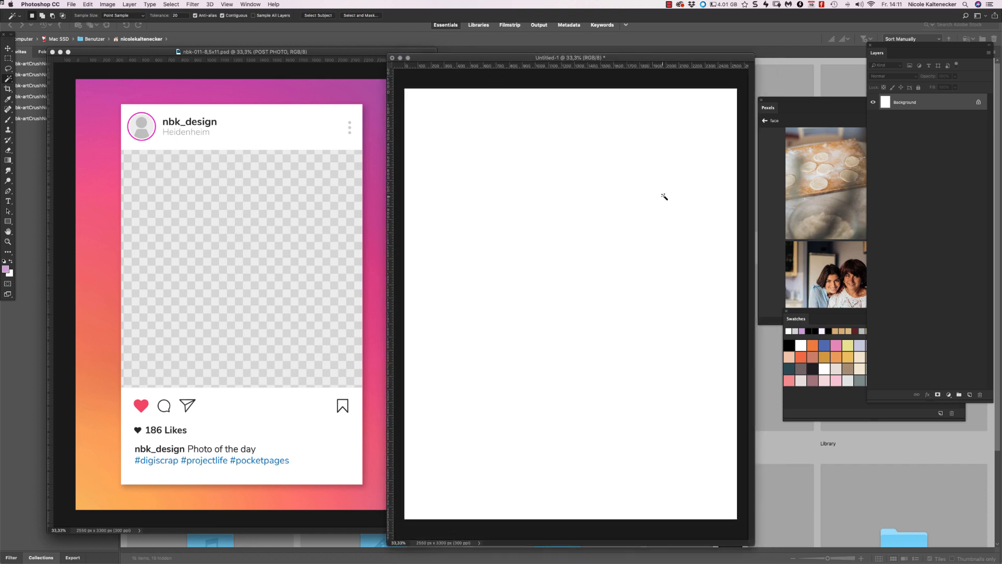
Save the blank document as Layout-5,5x11 in Photoshop format in the nbk-Easy-Peasy-TP-011 folder
{"action": "key", "text": "super+s"}
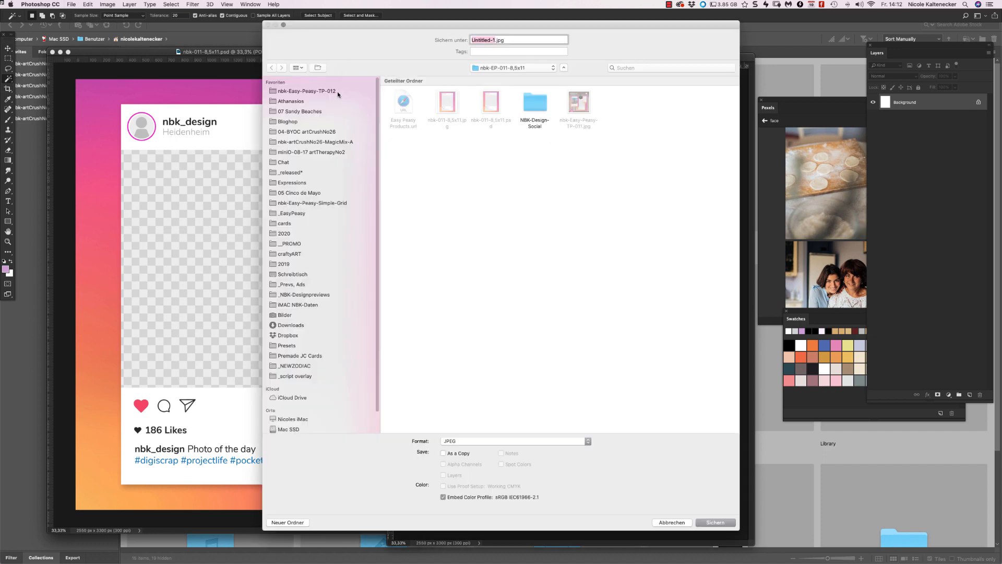
{"action": "left_click", "coordinate": [516, 67]}
{"action": "left_click", "coordinate": [503, 77]}
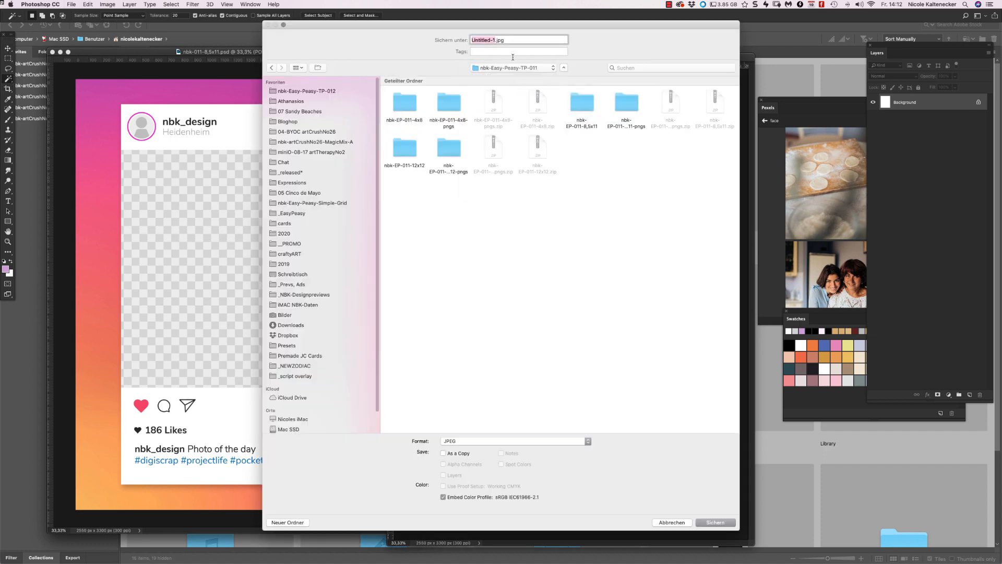
{"action": "type", "text": "Layout-5,5x11"}
{"action": "left_click", "coordinate": [524, 441]}
{"action": "left_click", "coordinate": [522, 395]}
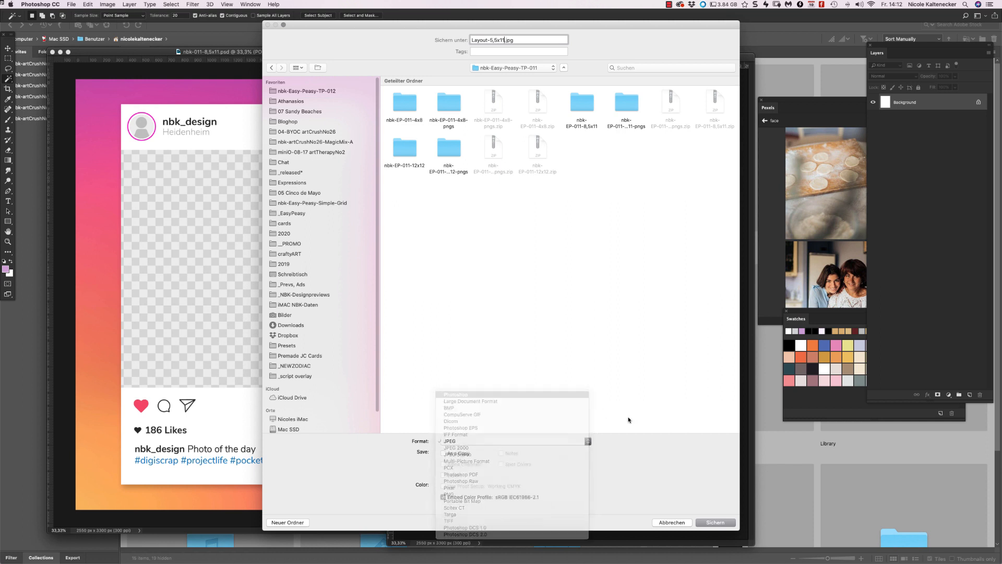
{"action": "left_click", "coordinate": [714, 523]}
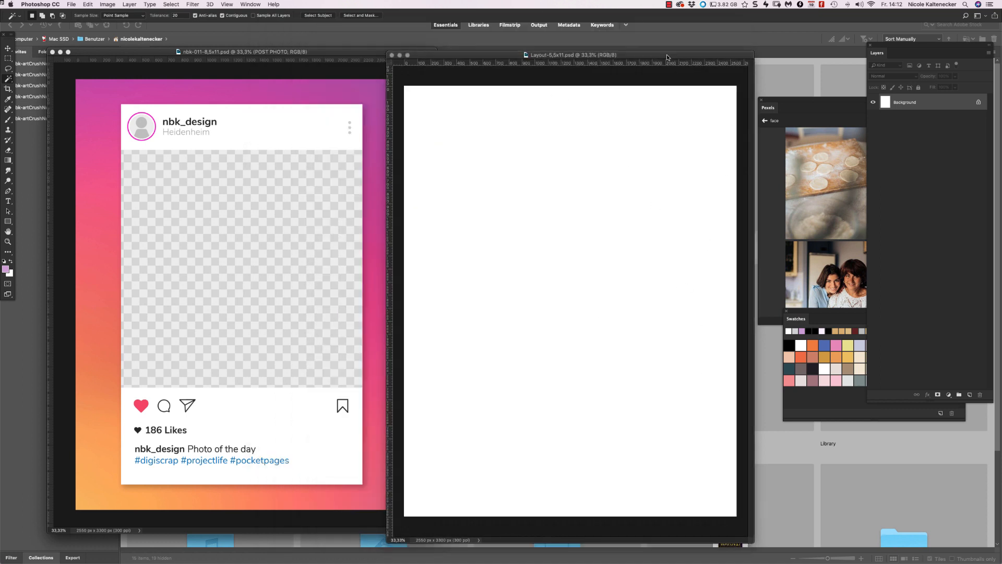
{"action": "left_click_drag", "start_coordinate": [667, 57], "coordinate": [665, 59]}
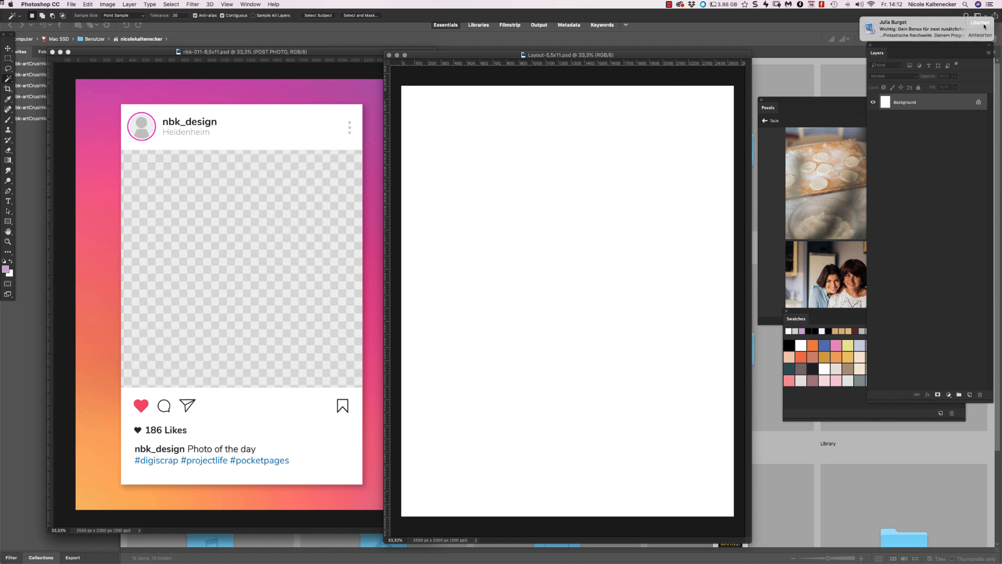
{"action": "left_click", "coordinate": [981, 22]}
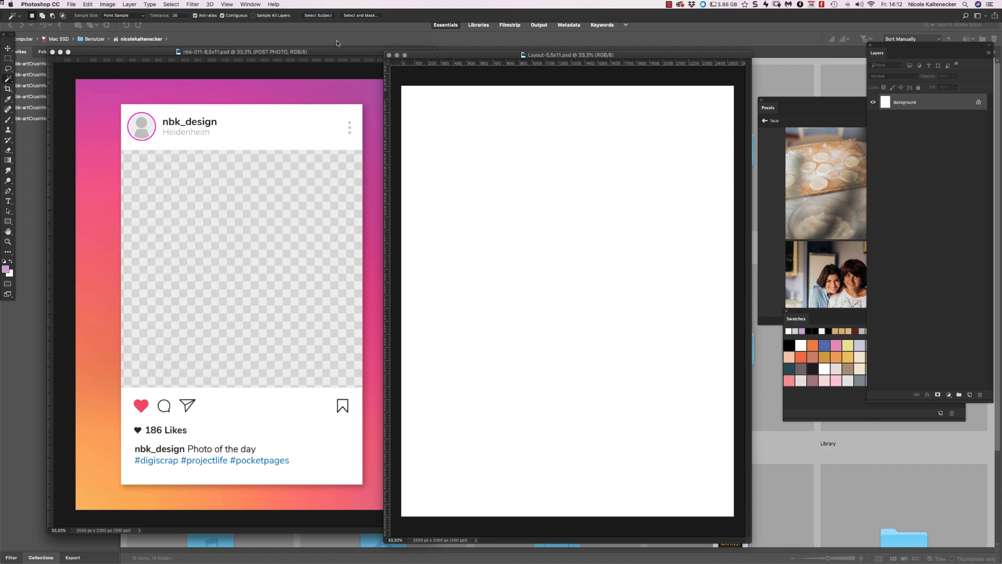
Unlock the template's Icons layer and link all layers from Icons down to POST BACKGROUND
{"action": "left_click", "coordinate": [342, 52]}
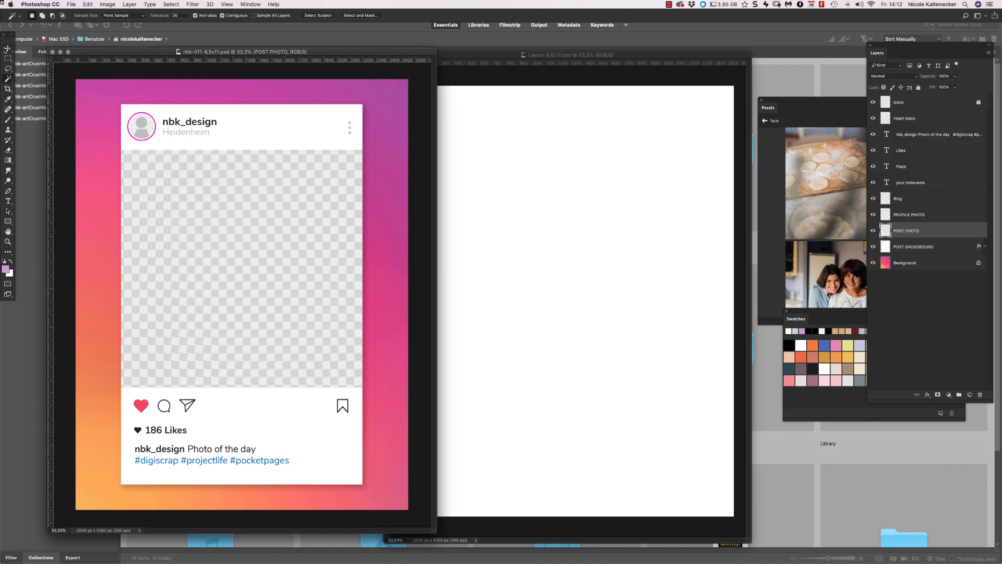
{"action": "left_click", "coordinate": [6, 48]}
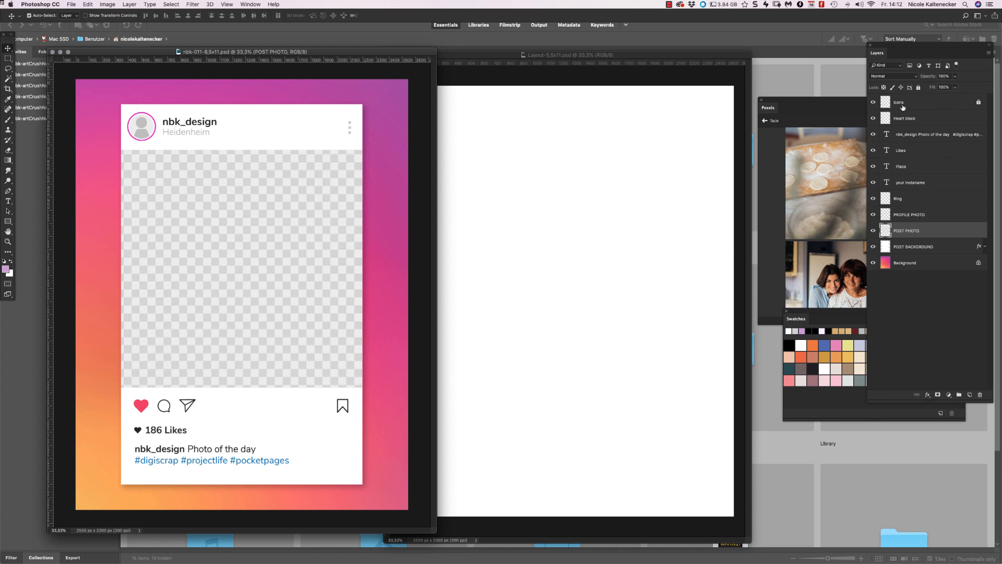
{"action": "left_click", "coordinate": [979, 104]}
{"action": "left_click", "coordinate": [944, 249]}
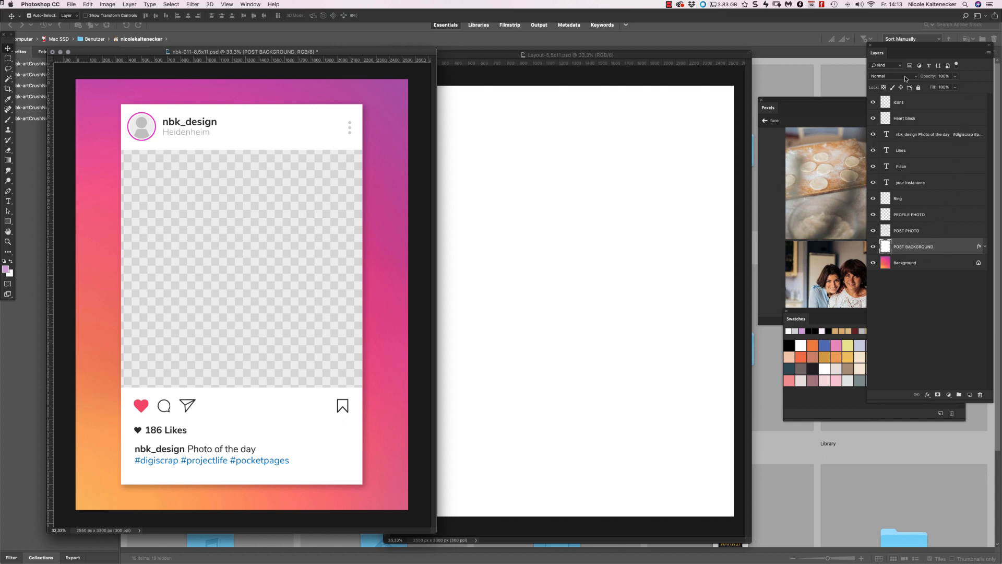
{"action": "left_click", "coordinate": [921, 105], "text": "shift"}
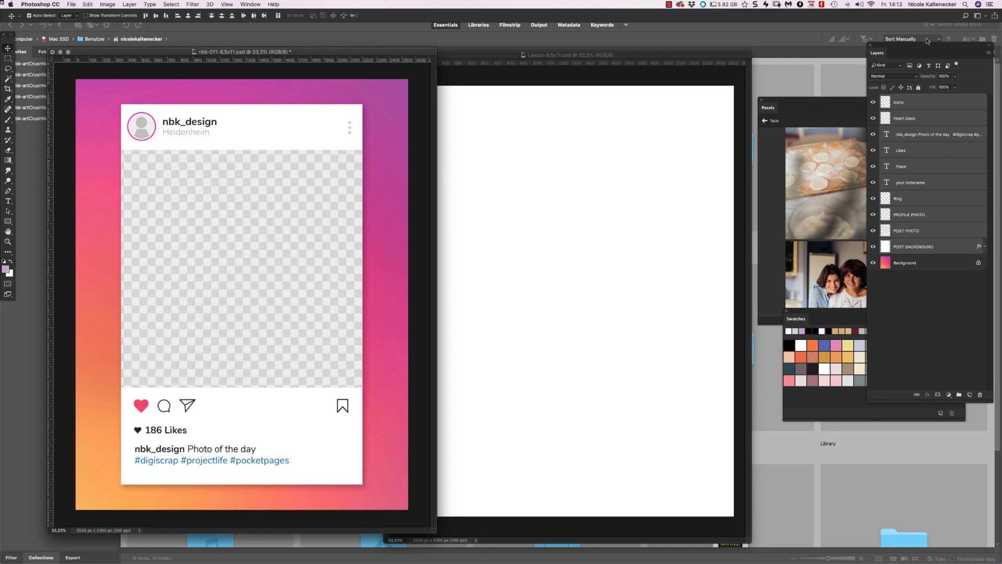
{"action": "left_click_drag", "start_coordinate": [929, 48], "coordinate": [838, 72]}
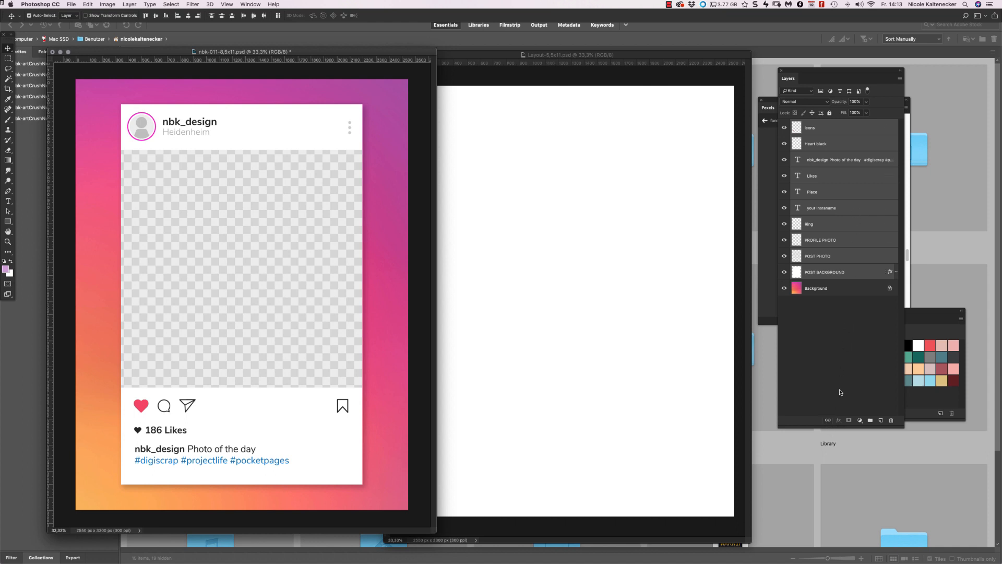
{"action": "left_click", "coordinate": [827, 420]}
Copy the linked template layers into the layout document near the page's upper-left corner and group them as Group 1
{"action": "left_click_drag", "start_coordinate": [295, 130], "coordinate": [441, 141]}
{"action": "left_click_drag", "start_coordinate": [571, 145], "coordinate": [553, 127]}
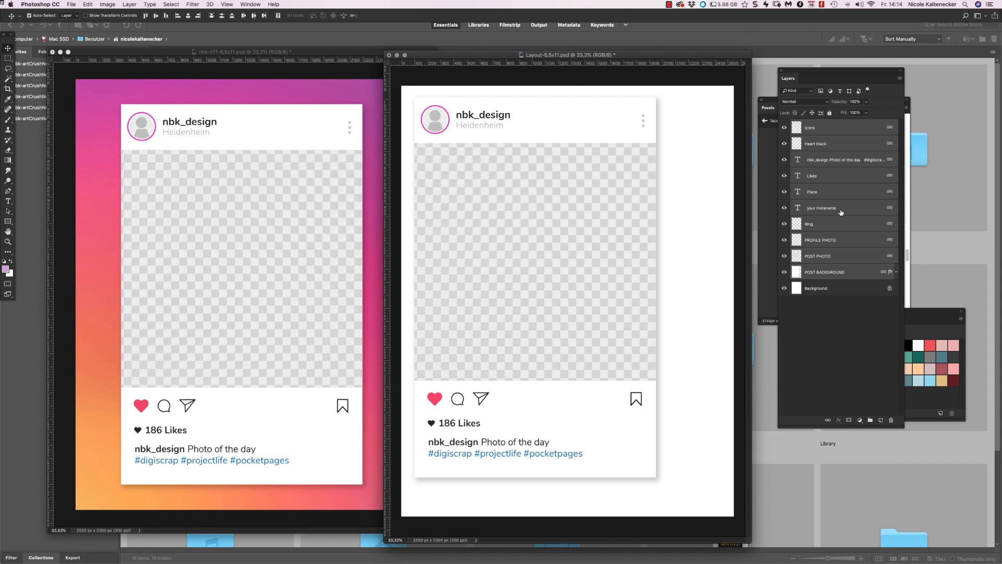
{"action": "left_click", "coordinate": [899, 78]}
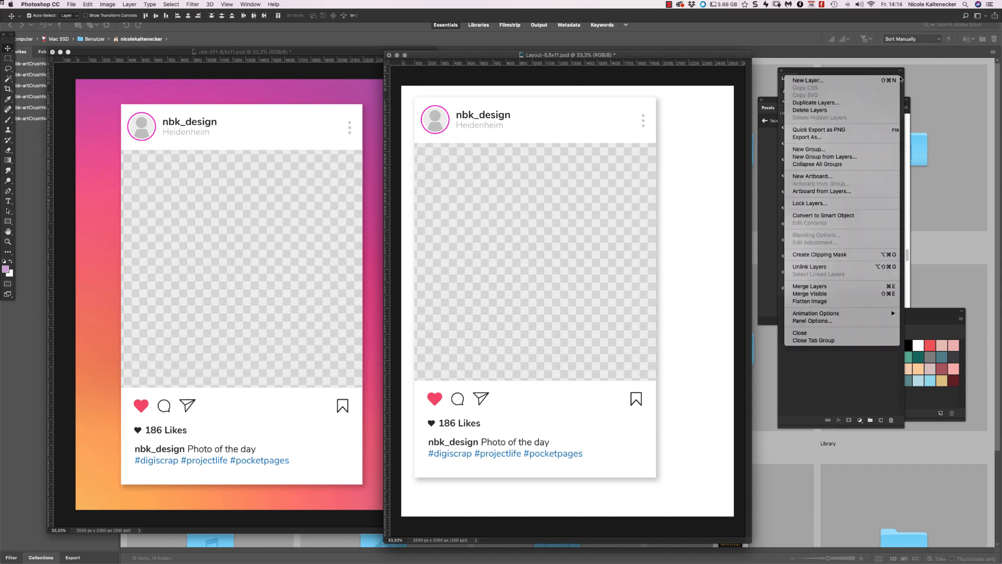
{"action": "left_click", "coordinate": [858, 155]}
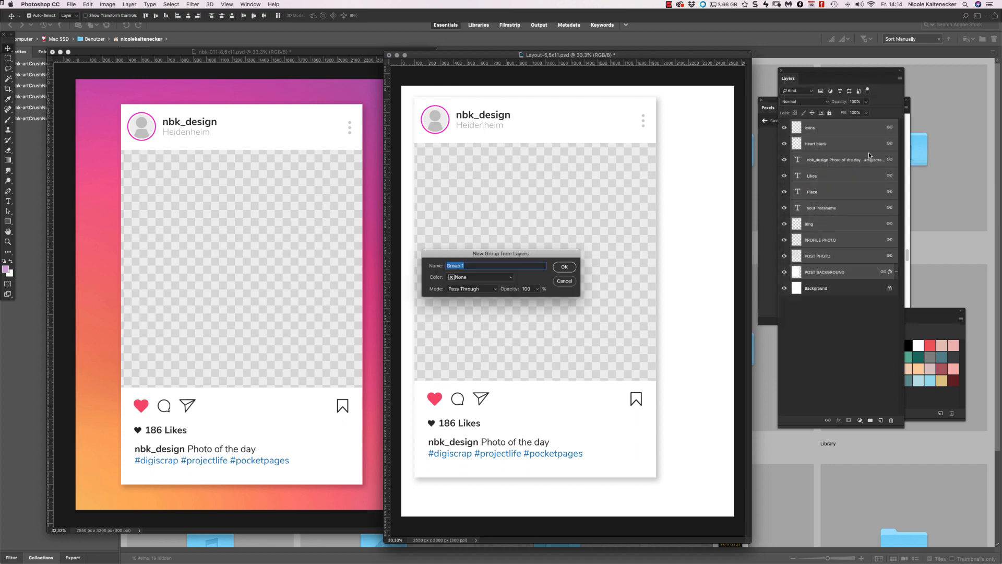
{"action": "left_click", "coordinate": [564, 266]}
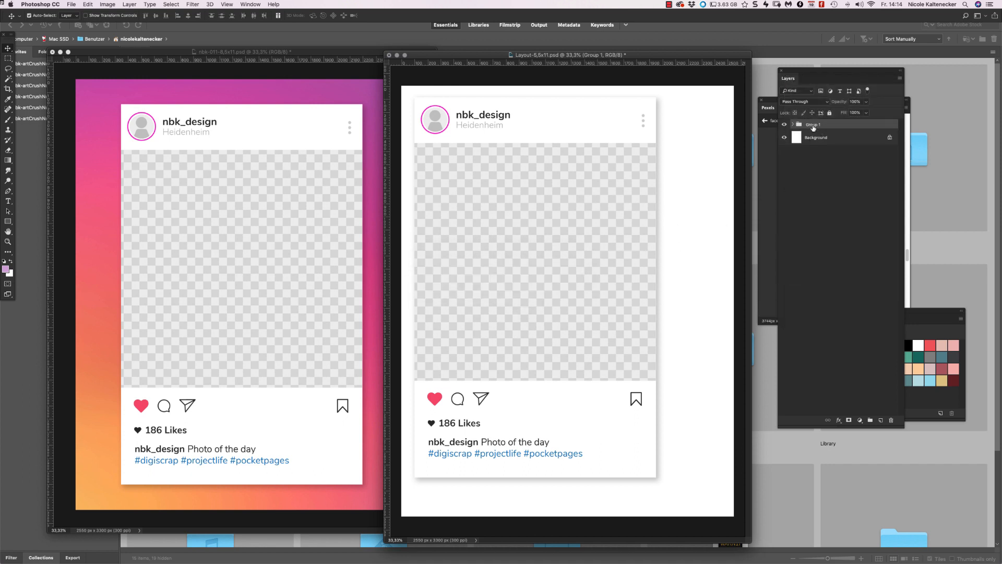
{"action": "left_click", "coordinate": [837, 180]}
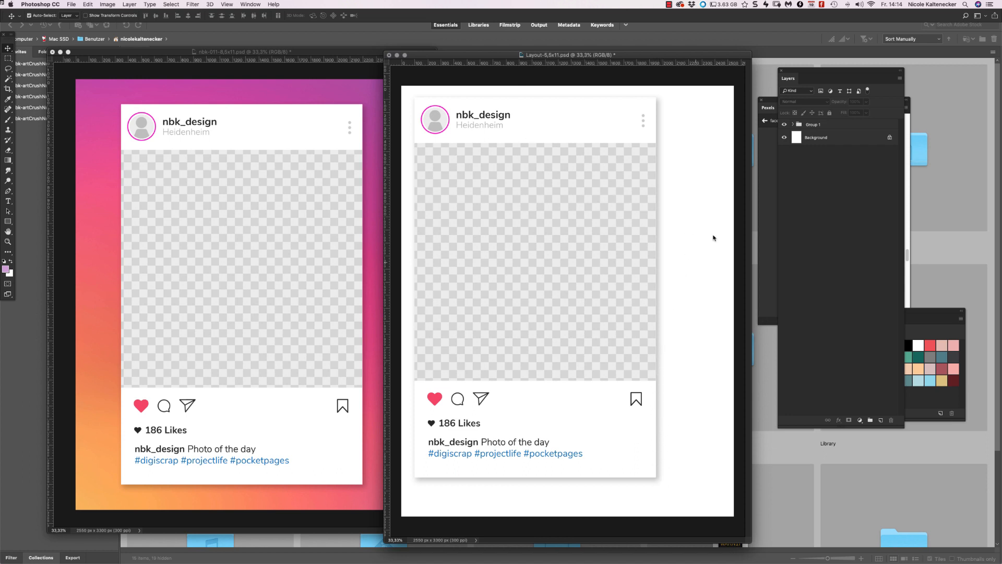
Scale Group 1 down proportionally to about 41% in the page's upper-left corner
{"action": "left_click", "coordinate": [834, 125]}
{"action": "key", "text": "super+t"}
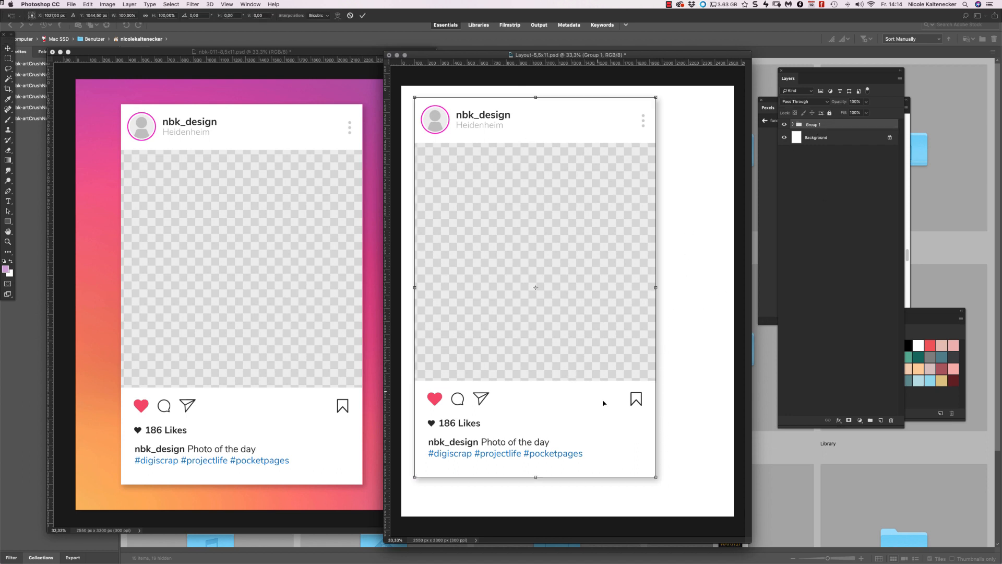
{"action": "left_click_drag", "start_coordinate": [656, 476], "coordinate": [495, 263]}
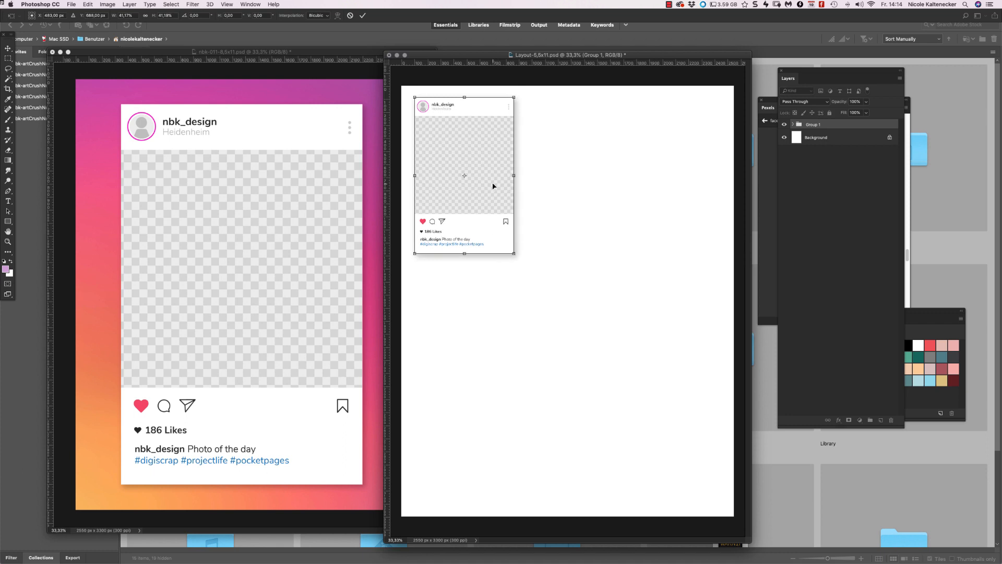
{"action": "key", "text": "Return"}
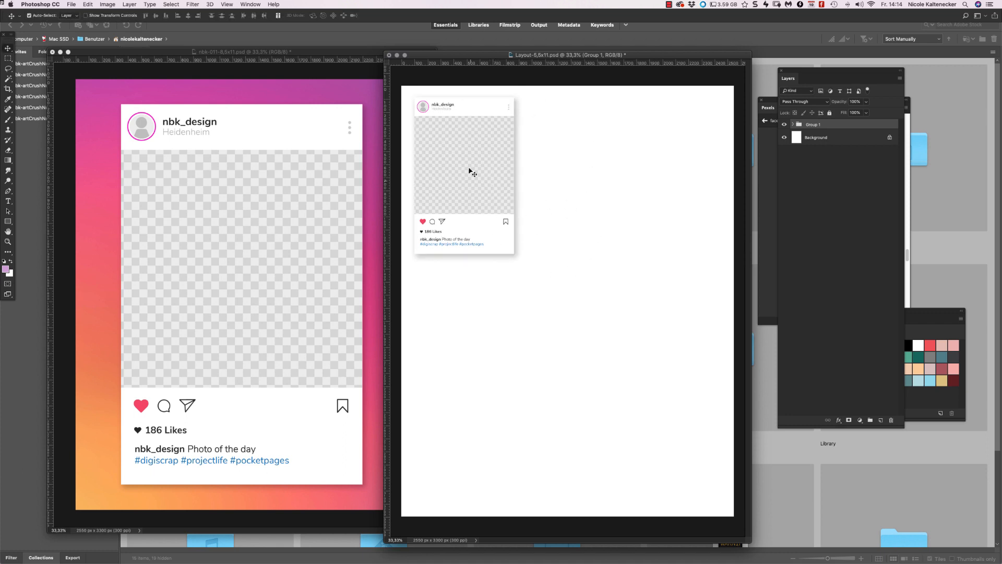
{"action": "left_click_drag", "start_coordinate": [638, 55], "coordinate": [621, 62]}
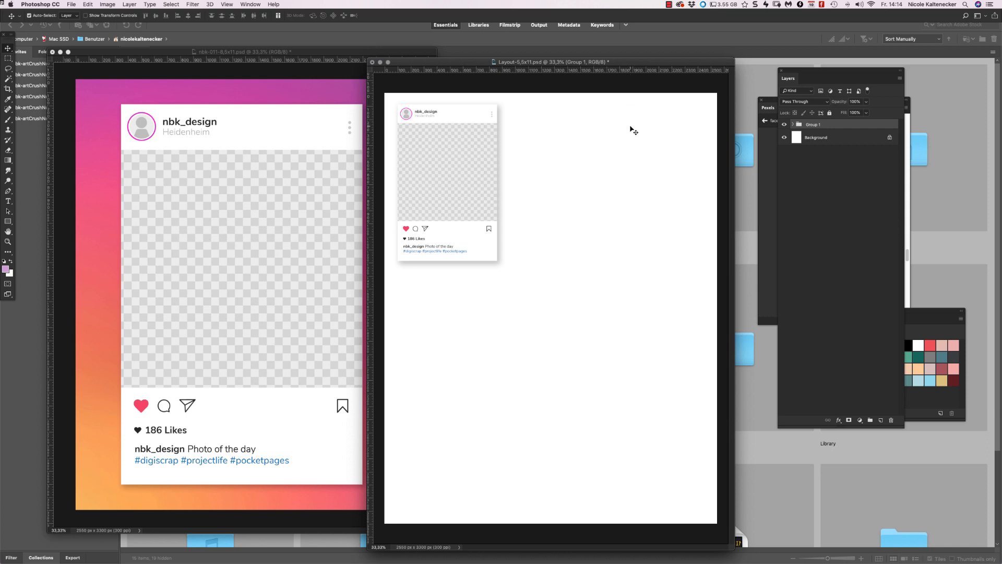
Add another copy of the linked template layers to the layout, scaled to about 41% and placed directly beside Group 1 in the top row
{"action": "left_click", "coordinate": [301, 182]}
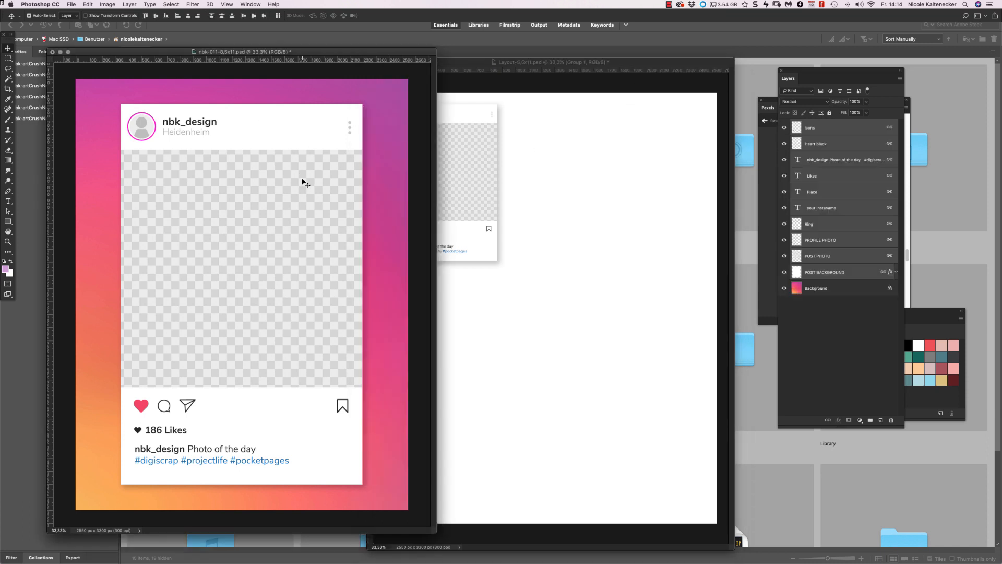
{"action": "left_click_drag", "start_coordinate": [346, 242], "coordinate": [610, 245]}
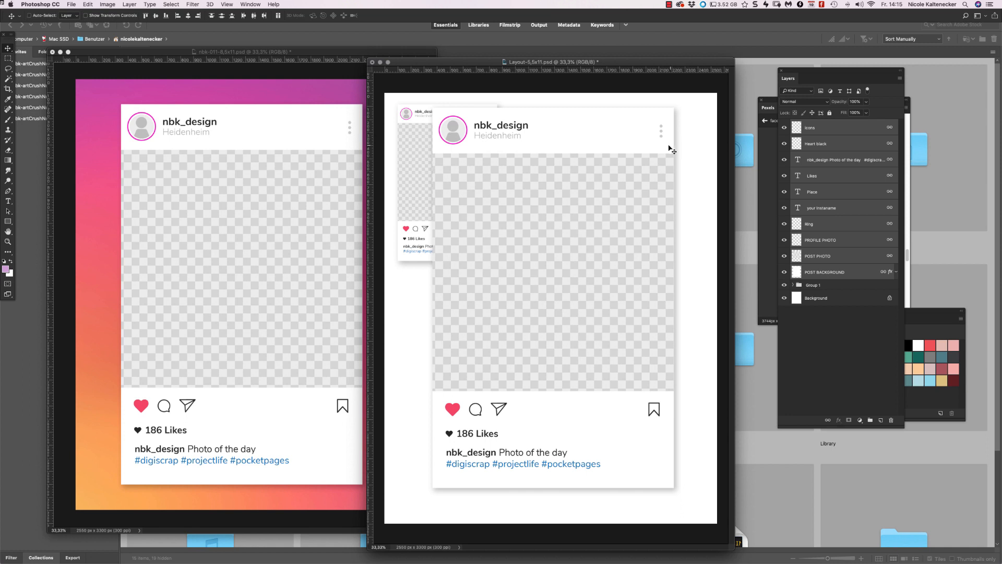
{"action": "key", "text": "super"}
{"action": "key", "text": "super+t"}
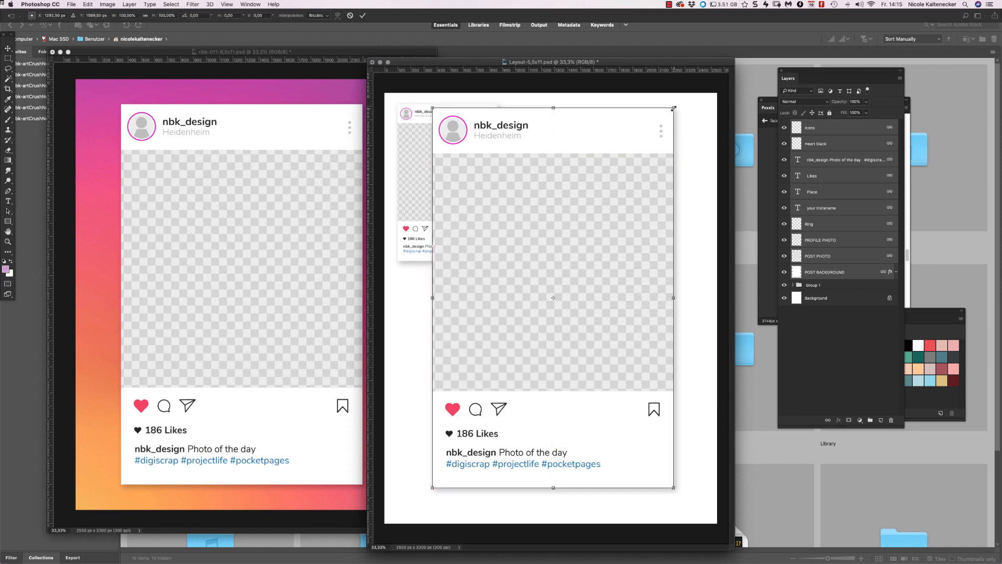
{"action": "left_click_drag", "start_coordinate": [673, 109], "coordinate": [509, 294]}
{"action": "left_click_drag", "start_coordinate": [492, 391], "coordinate": [546, 184]}
{"action": "left_click_drag", "start_coordinate": [601, 285], "coordinate": [575, 268]}
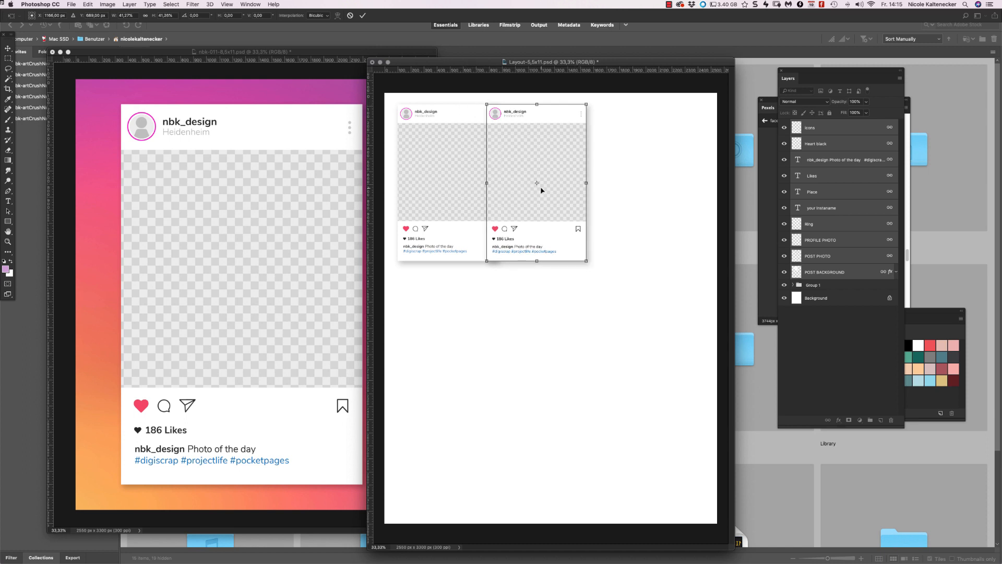
{"action": "key", "text": "Return"}
{"action": "mouse_move", "coordinate": [546, 172]}
{"action": "left_mouse_down"}
{"action": "mouse_move", "coordinate": [572, 174]}
{"action": "mouse_move", "coordinate": [560, 175]}
{"action": "left_mouse_up"}
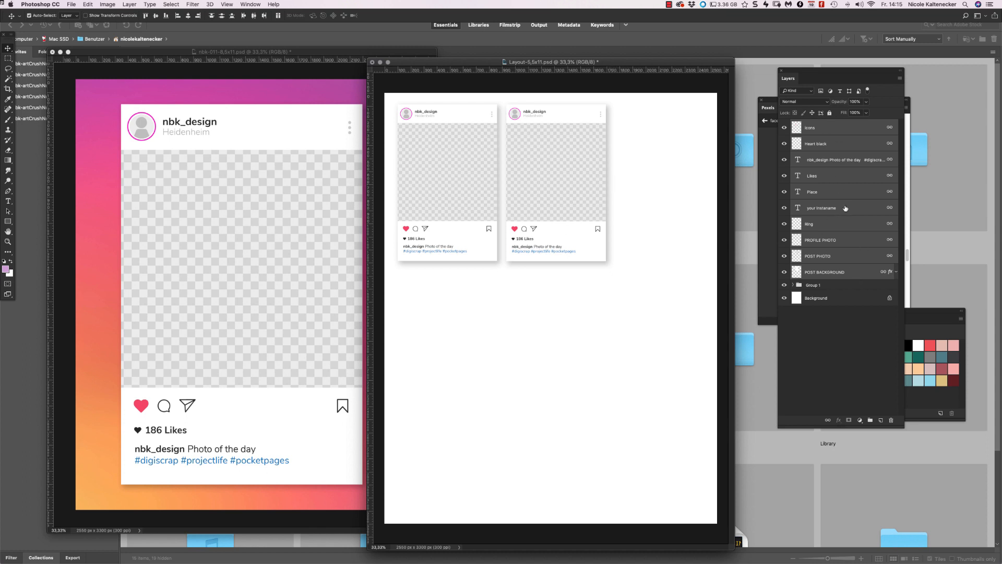
Add a third copy of the linked template layers to the layout, scaled to about 41% and placed directly below Group 1
{"action": "left_click", "coordinate": [232, 120]}
{"action": "left_click_drag", "start_coordinate": [348, 273], "coordinate": [610, 275]}
{"action": "key", "text": "super+t"}
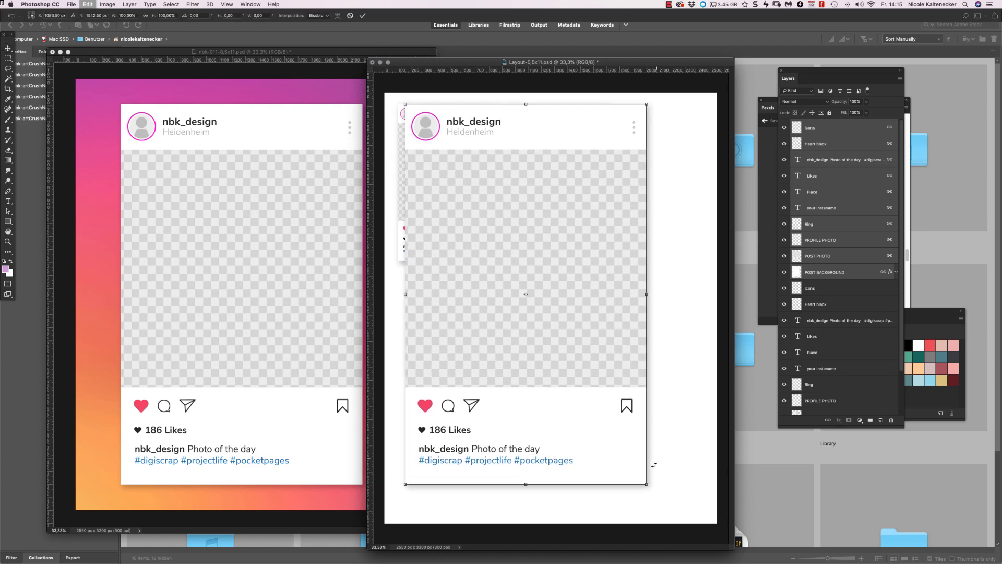
{"action": "left_click_drag", "start_coordinate": [647, 483], "coordinate": [480, 268]}
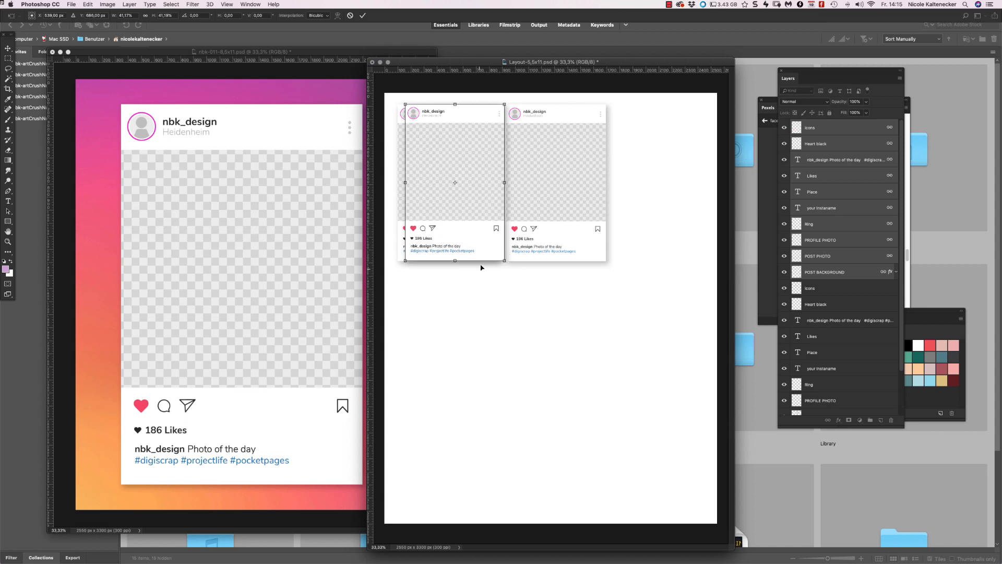
{"action": "key", "text": "Left"}
{"action": "key", "text": "Left"}
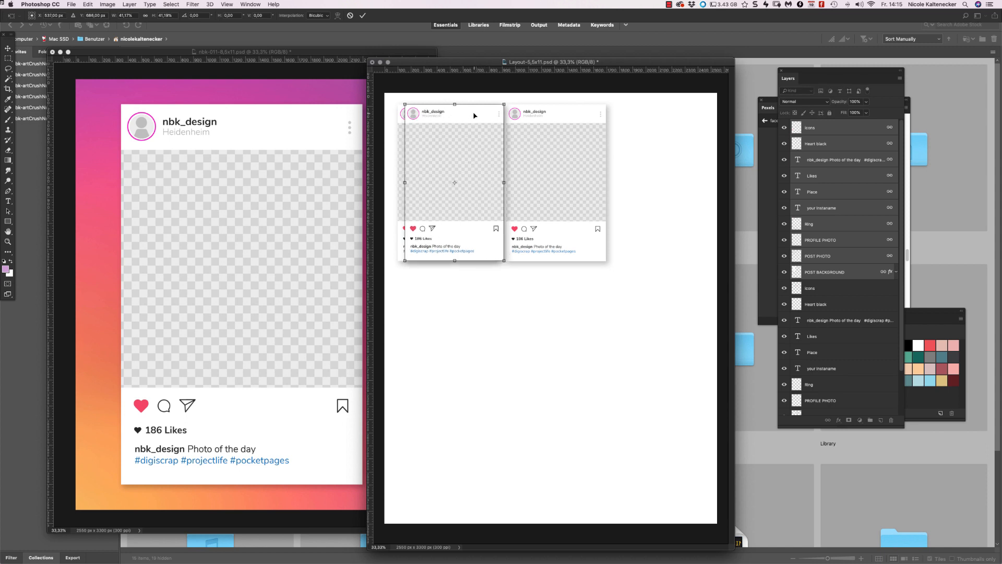
{"action": "key", "text": "Return"}
{"action": "left_click_drag", "start_coordinate": [469, 114], "coordinate": [468, 287]}
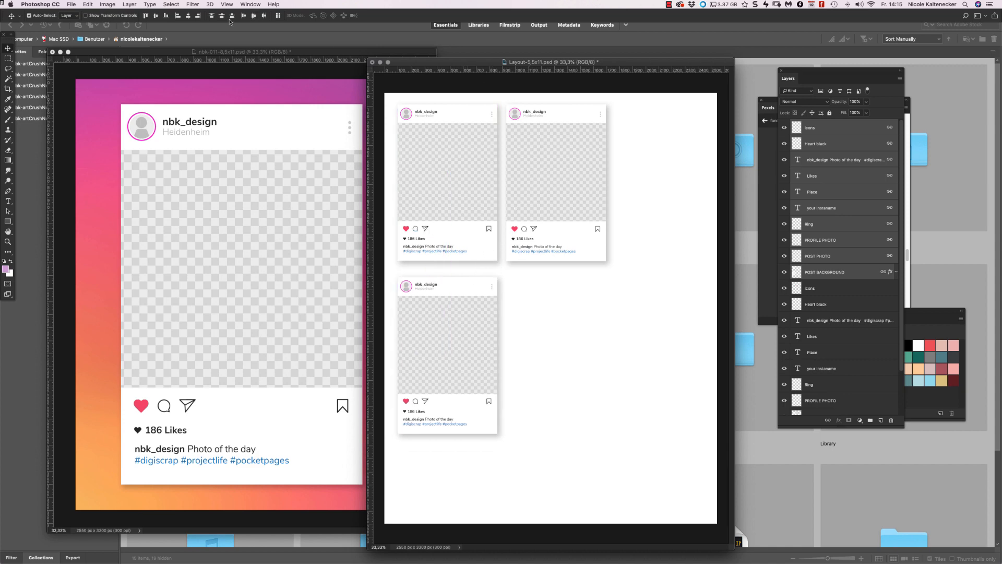
Check the snapping options and fine-tune the third post's position beneath Group 1
{"action": "left_click", "coordinate": [211, 4]}
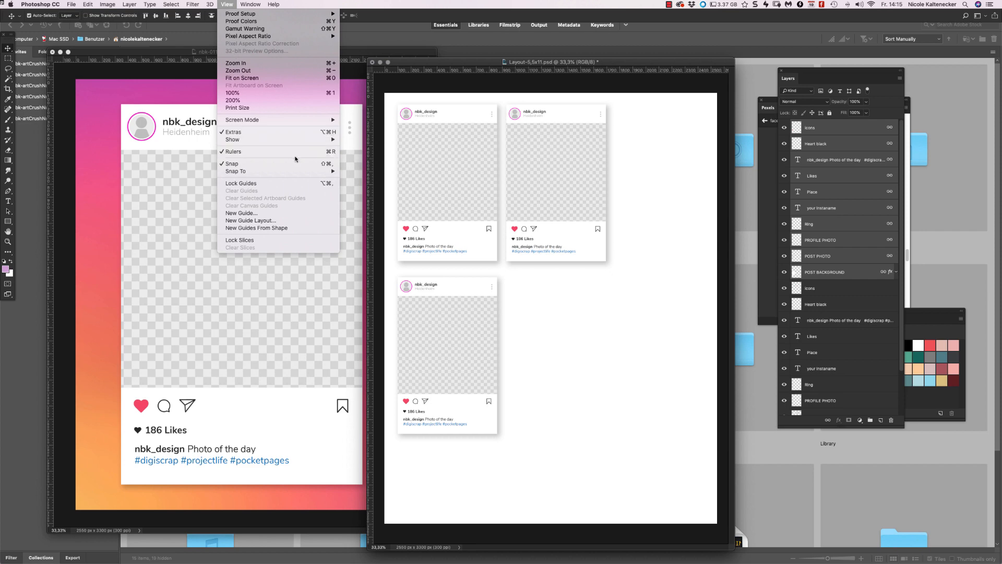
{"action": "left_click", "coordinate": [263, 167]}
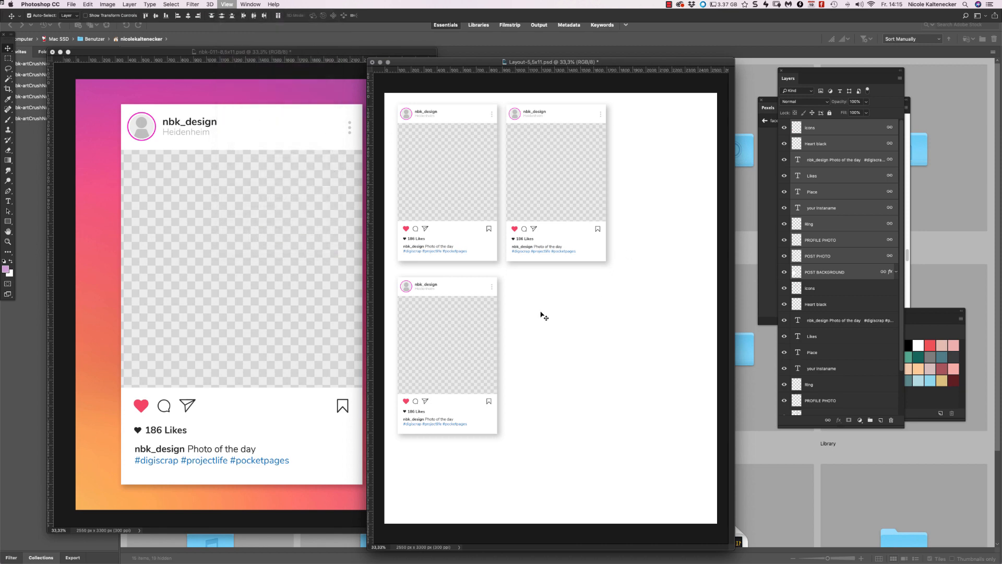
{"action": "left_click_drag", "start_coordinate": [470, 339], "coordinate": [486, 369]}
Add a fourth copy of the linked template layers, scaled to about 41% and placed in the middle of the second row
{"action": "left_click", "coordinate": [339, 210]}
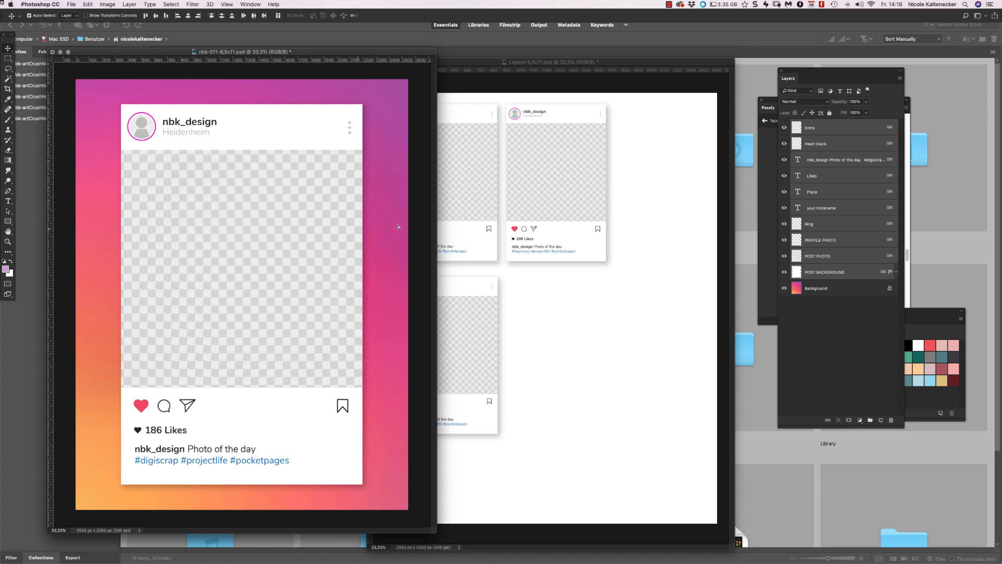
{"action": "left_click_drag", "start_coordinate": [398, 227], "coordinate": [639, 218]}
{"action": "key", "text": "super+t"}
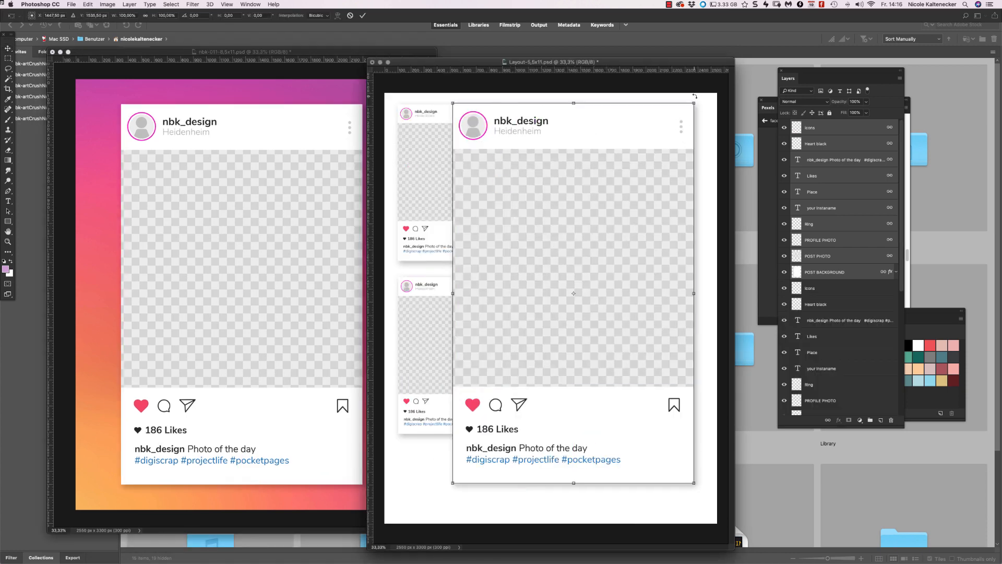
{"action": "left_click_drag", "start_coordinate": [693, 102], "coordinate": [537, 346]}
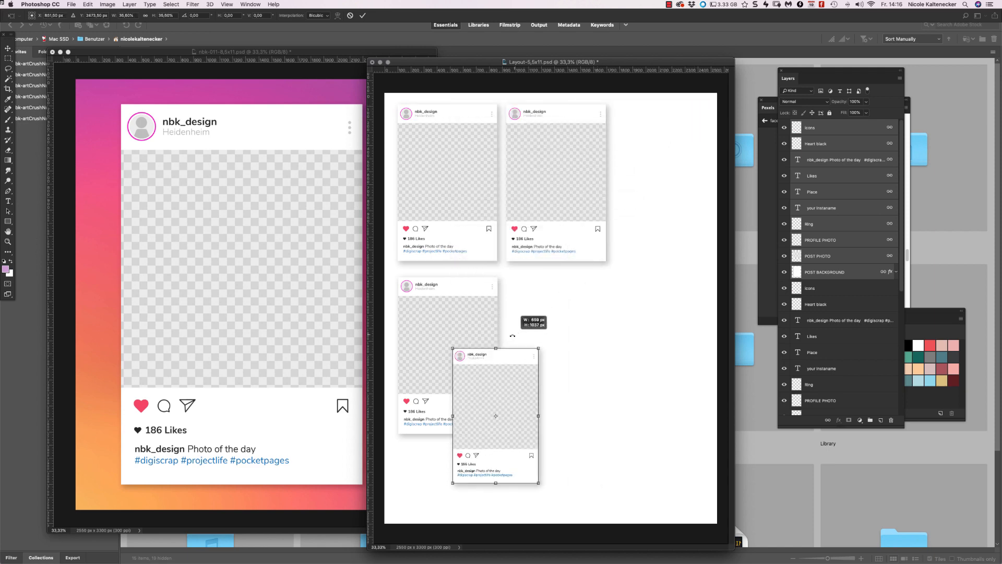
{"action": "left_click_drag", "start_coordinate": [497, 398], "coordinate": [467, 328]}
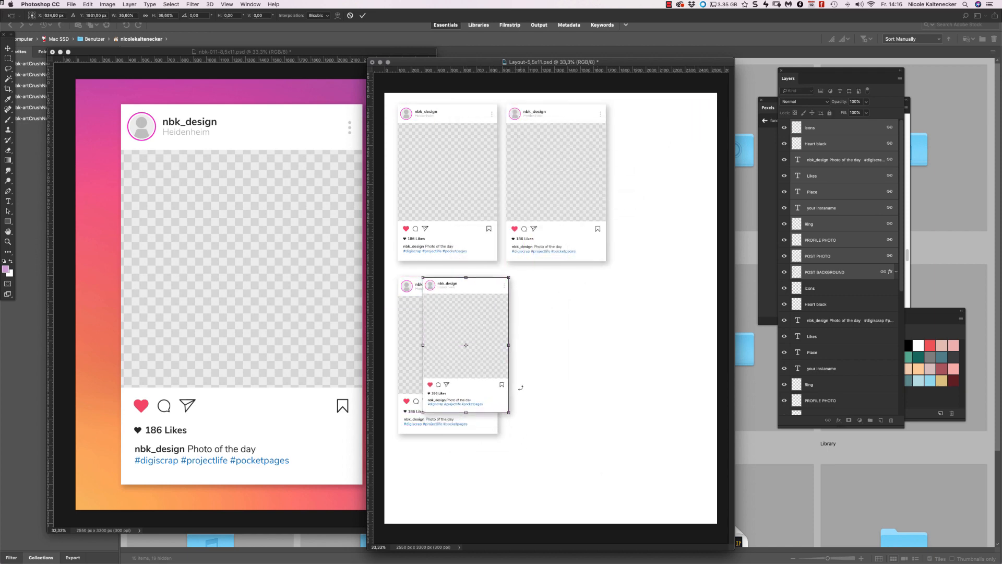
{"action": "left_click_drag", "start_coordinate": [509, 413], "coordinate": [525, 429]}
{"action": "key", "text": "Return"}
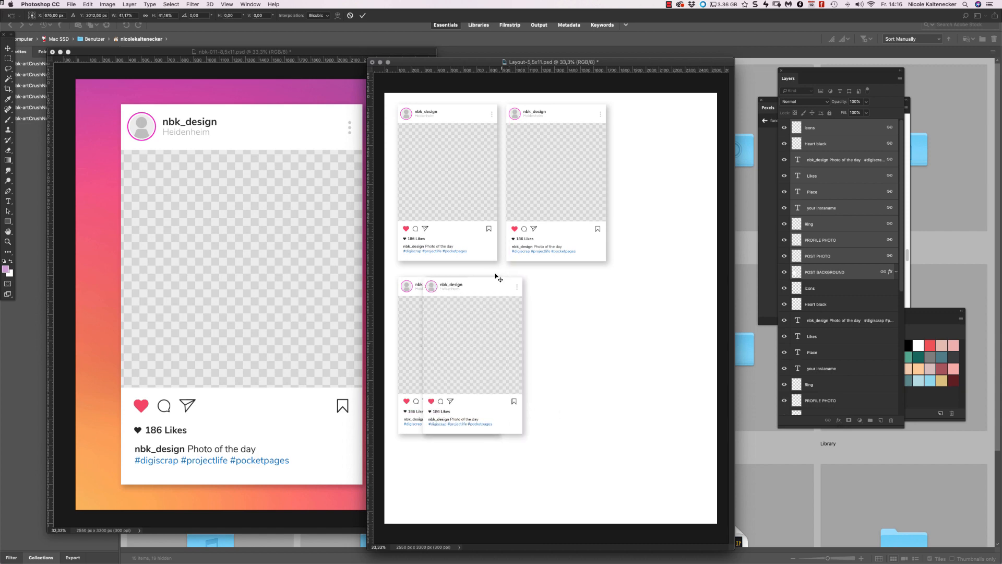
{"action": "left_click_drag", "start_coordinate": [494, 285], "coordinate": [577, 285]}
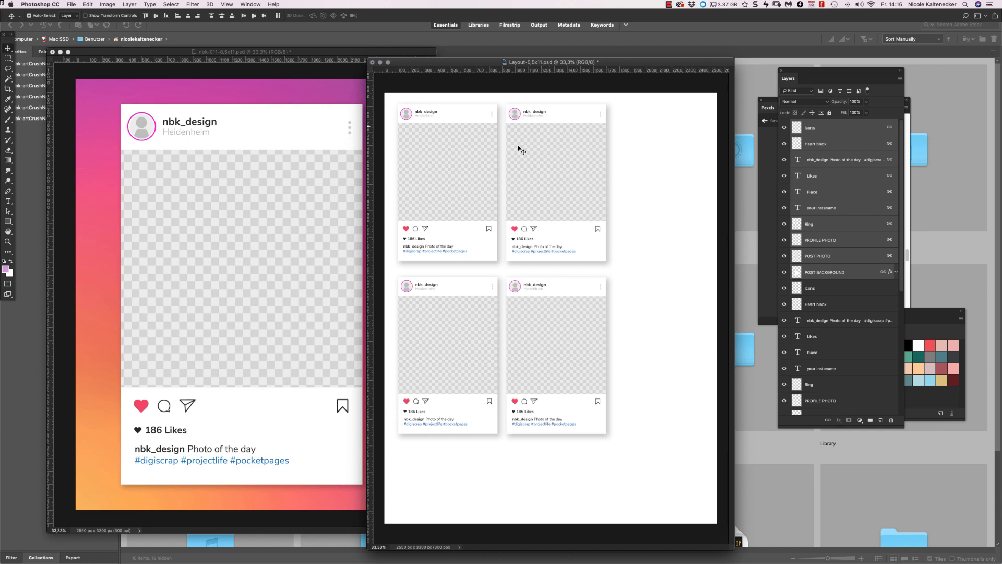
{"action": "left_click_drag", "start_coordinate": [654, 130], "coordinate": [412, 507]}
{"action": "left_click", "coordinate": [659, 179]}
{"action": "left_click", "coordinate": [298, 223]}
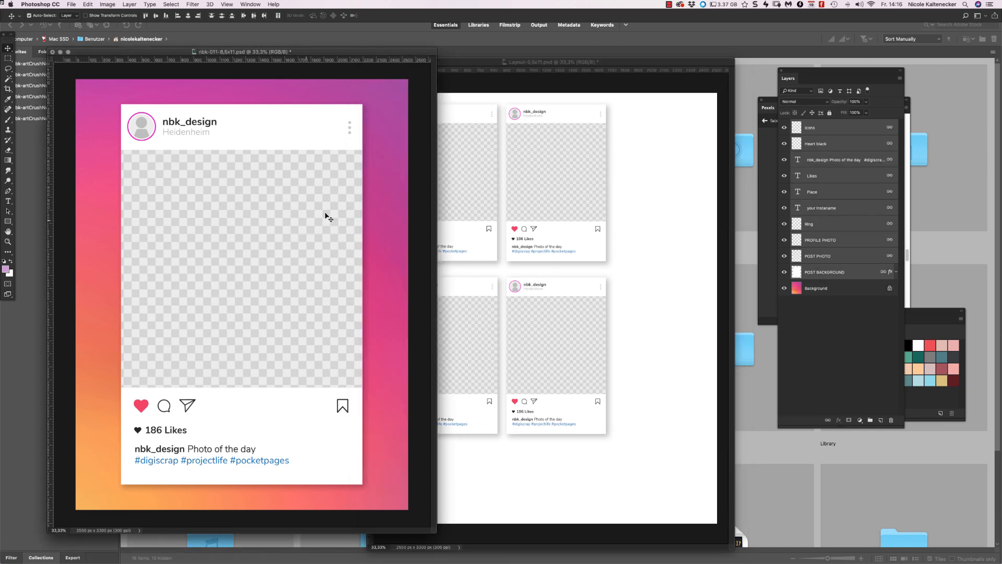
{"action": "left_click", "coordinate": [647, 173]}
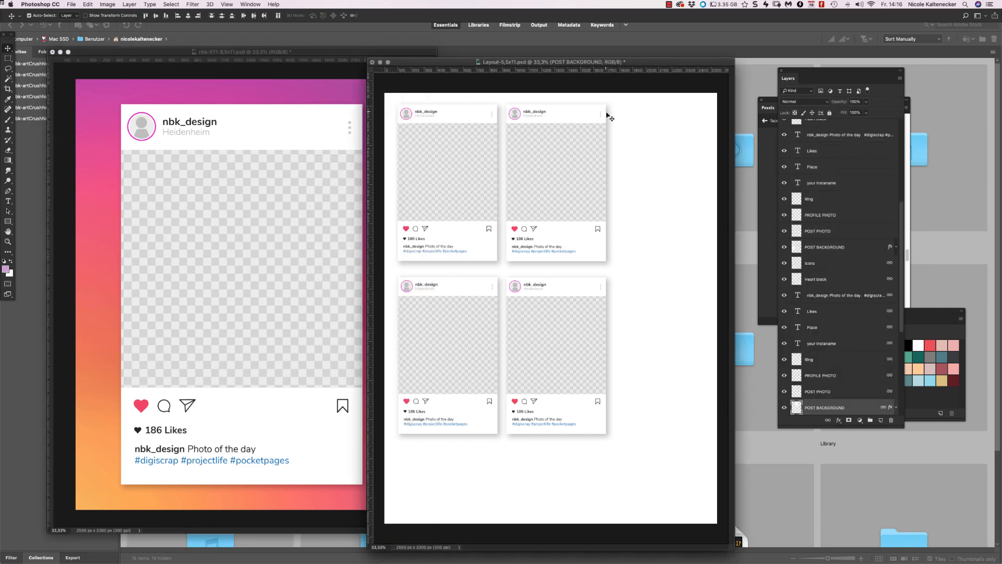
Duplicate Group 1 within the layout as Group 1 copy and place the duplicate at the right end of the top row
{"action": "left_click_drag", "start_coordinate": [901, 244], "coordinate": [898, 64]}
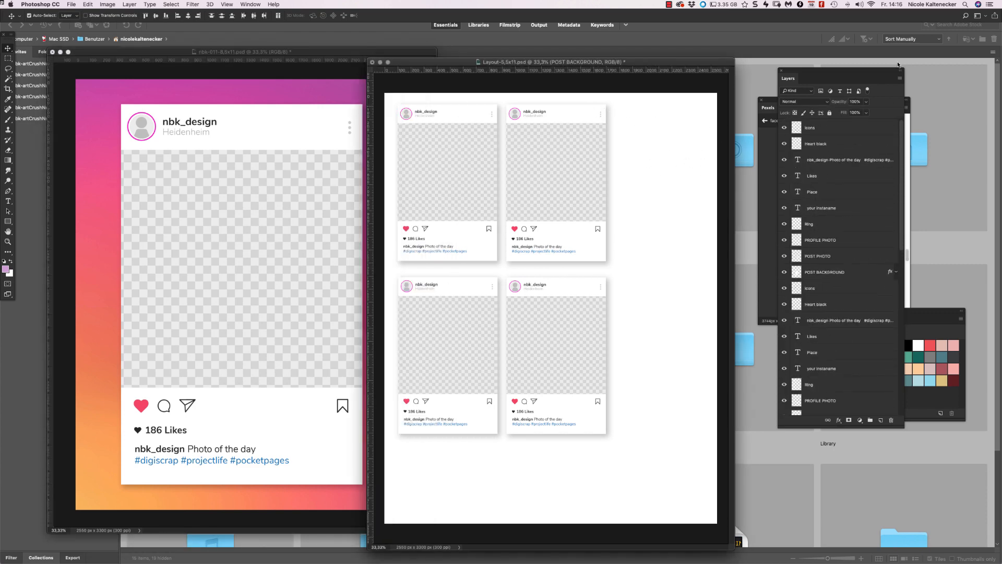
{"action": "left_click", "coordinate": [450, 158]}
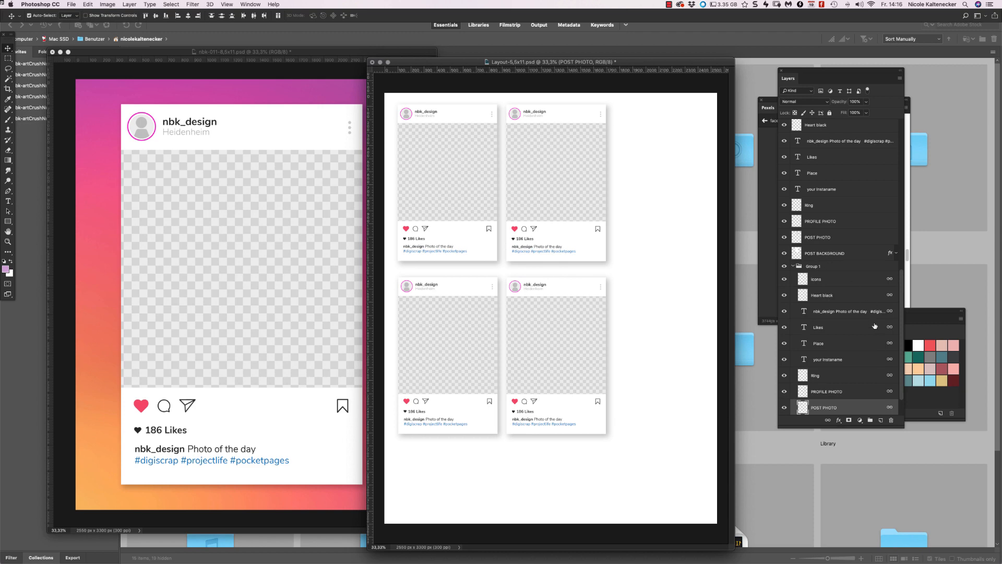
{"action": "left_click", "coordinate": [791, 266]}
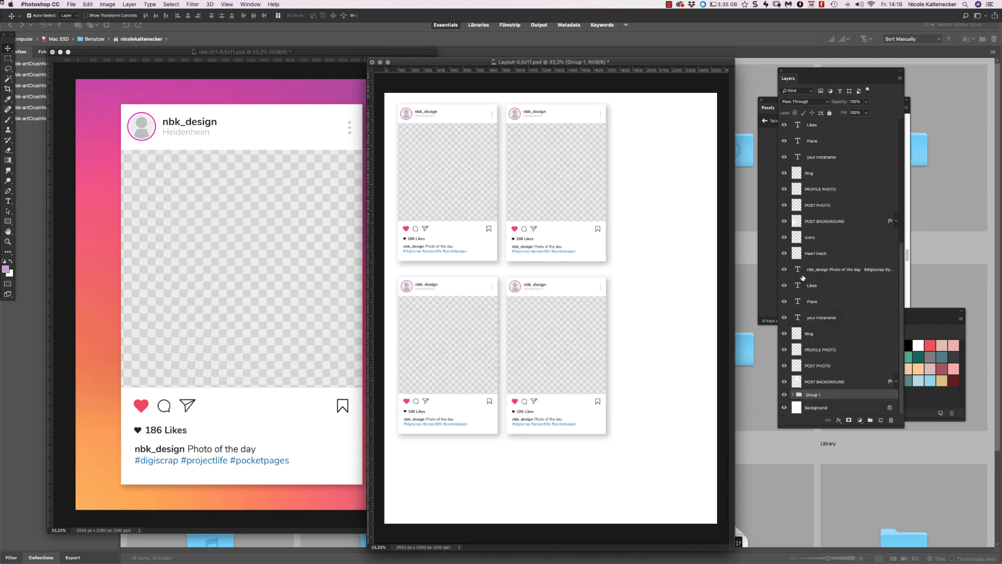
{"action": "right_click", "coordinate": [841, 396]}
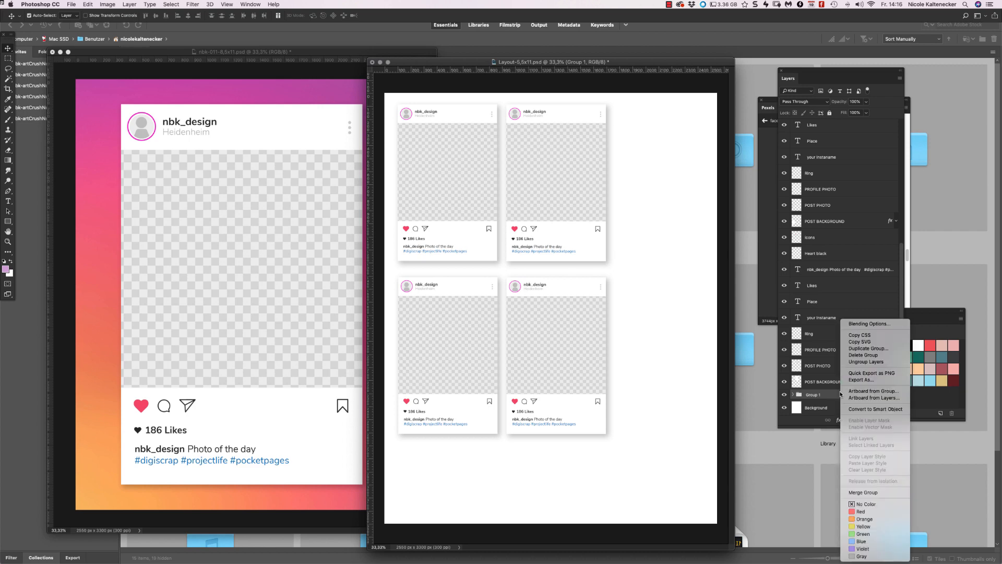
{"action": "left_click", "coordinate": [865, 348]}
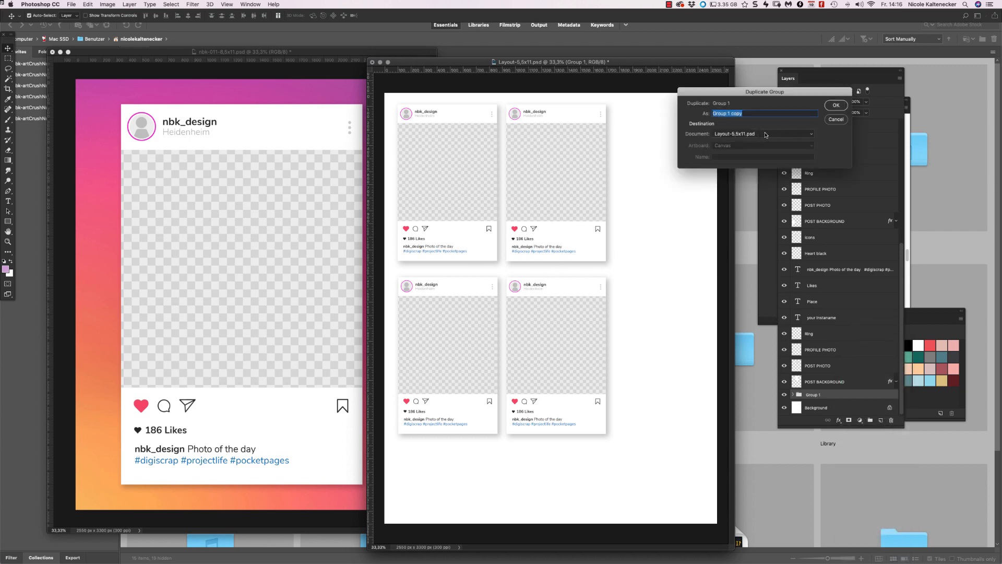
{"action": "left_click", "coordinate": [836, 110]}
{"action": "left_click_drag", "start_coordinate": [549, 214], "coordinate": [651, 209]}
{"action": "left_click_drag", "start_coordinate": [649, 210], "coordinate": [647, 210]}
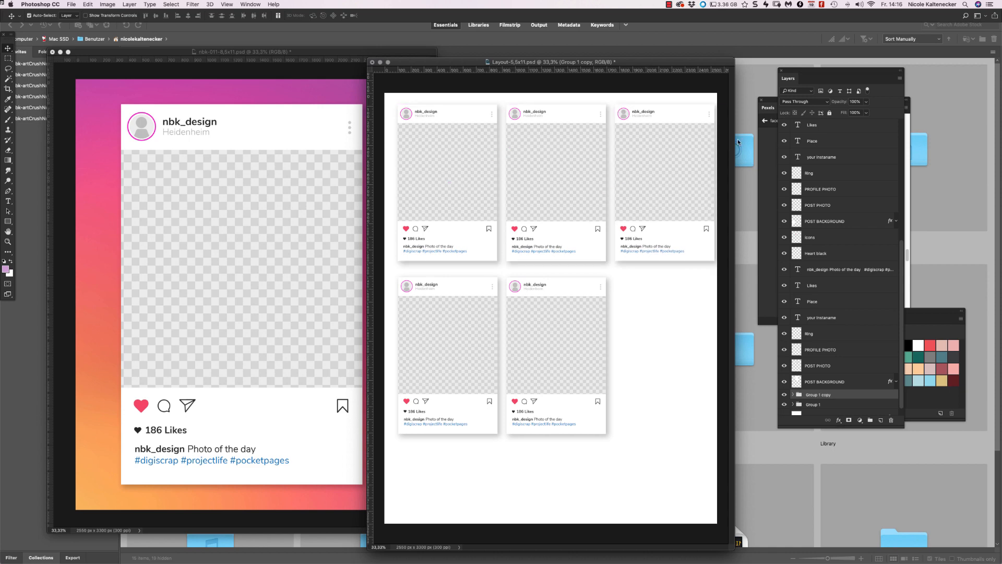
{"action": "right_click", "coordinate": [821, 397]}
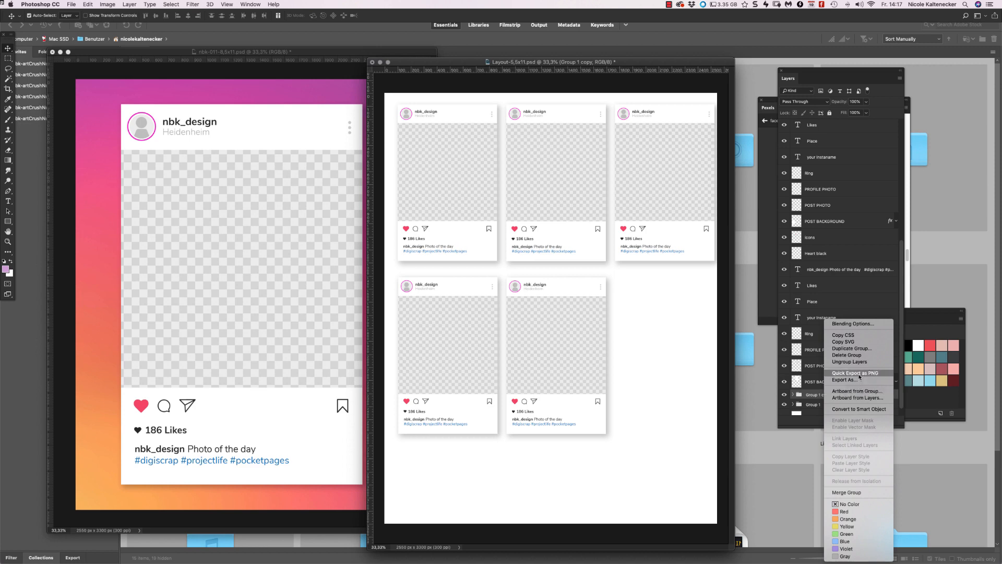
{"action": "left_click", "coordinate": [851, 348]}
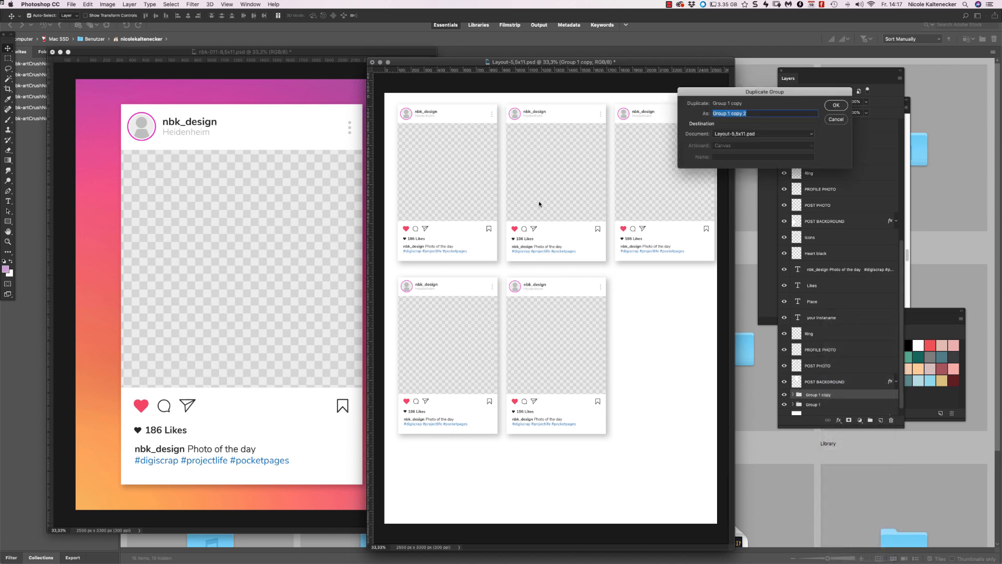
{"action": "left_click", "coordinate": [836, 119]}
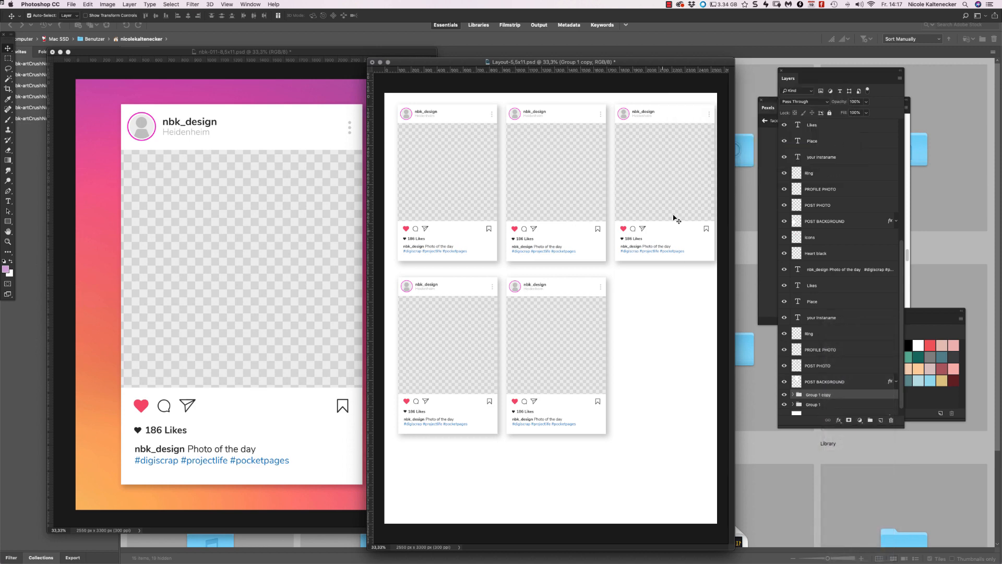
Try to duplicate the upper-right post by moving it on the page, and return it to its place in the top row
{"action": "key", "text": "super"}
{"action": "left_click_drag", "start_coordinate": [677, 119], "coordinate": [679, 137]}
{"action": "key", "text": "super+z"}
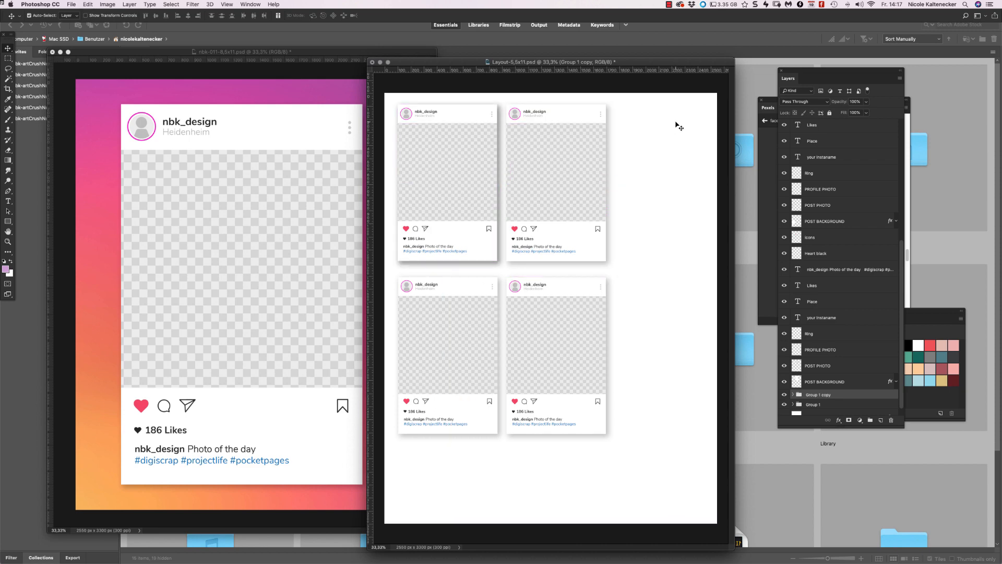
{"action": "key", "text": "super+z"}
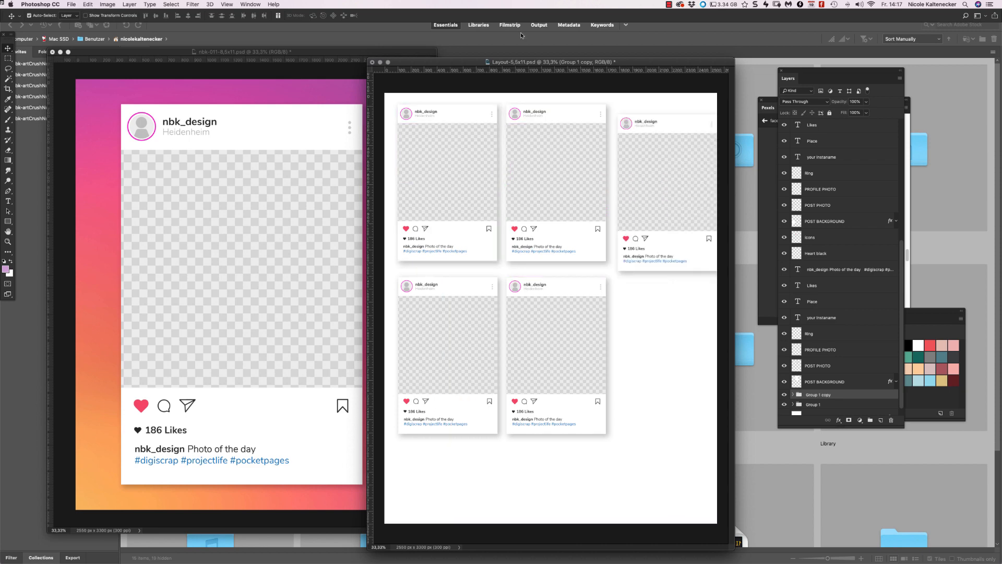
{"action": "mouse_move", "coordinate": [684, 124]}
{"action": "left_mouse_down"}
{"action": "mouse_move", "coordinate": [678, 108]}
{"action": "mouse_move", "coordinate": [677, 126]}
{"action": "left_mouse_up"}
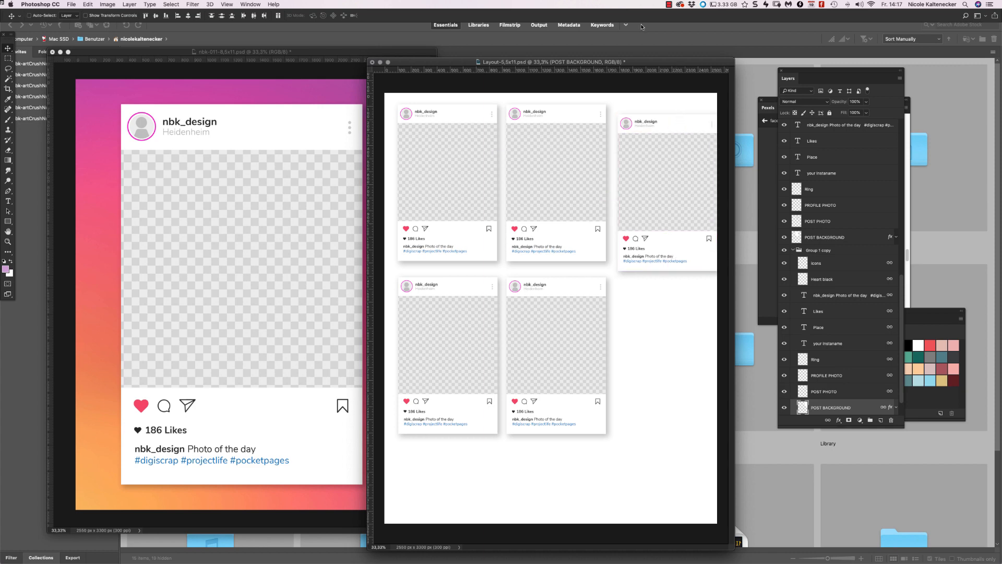
{"action": "key", "text": "super+z"}
{"action": "key", "text": "super+z"}
{"action": "key", "text": "super+z"}
{"action": "key", "text": "super+z"}
{"action": "key", "text": "super+z"}
{"action": "left_click_drag", "start_coordinate": [486, 109], "coordinate": [695, 130]}
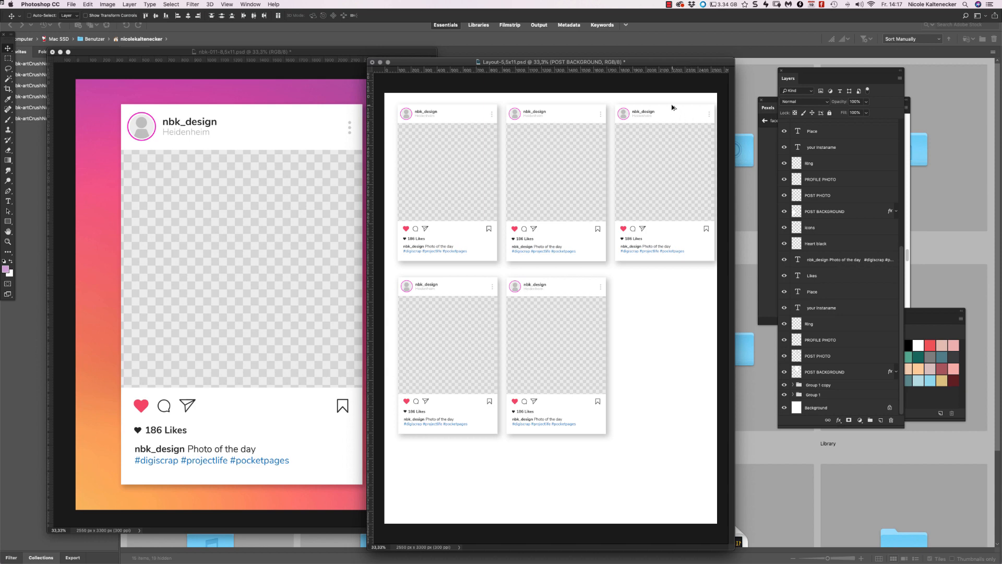
Duplicate the upper-right post into the empty spot directly below it, aligned with the second row, and select all six posts
{"action": "left_click_drag", "start_coordinate": [669, 114], "coordinate": [672, 300]}
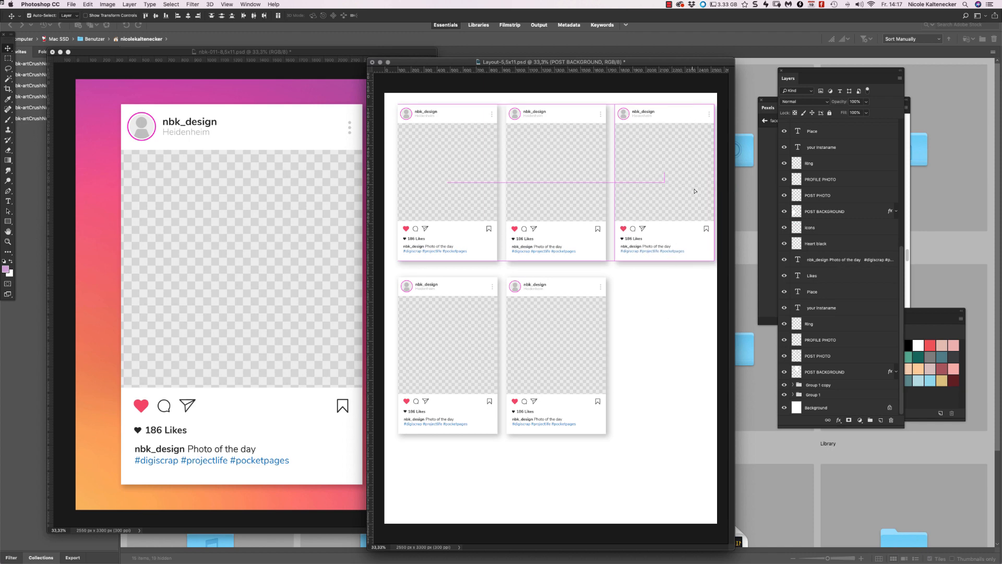
{"action": "left_click_drag", "start_coordinate": [695, 191], "coordinate": [687, 286]}
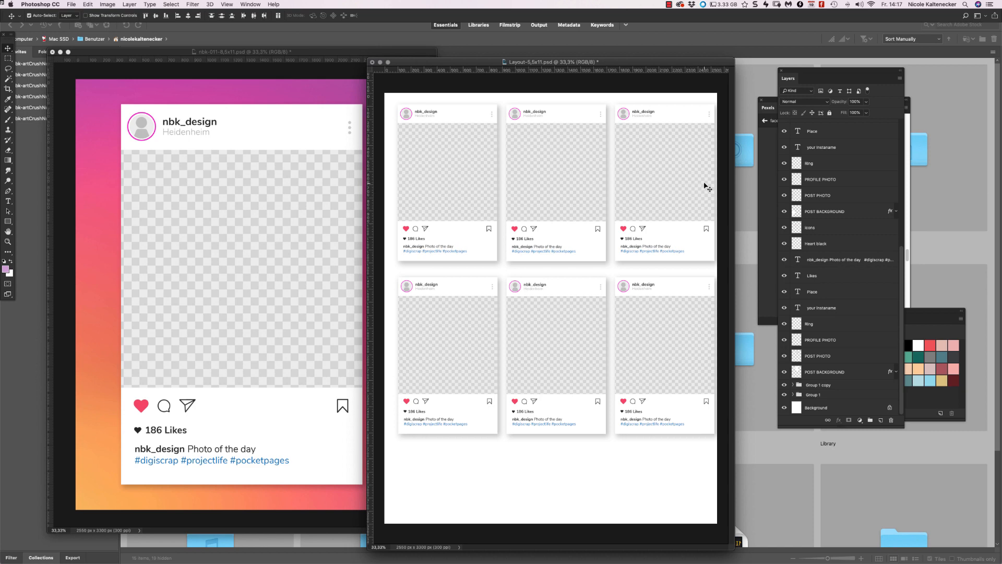
{"action": "left_click_drag", "start_coordinate": [408, 96], "coordinate": [690, 464]}
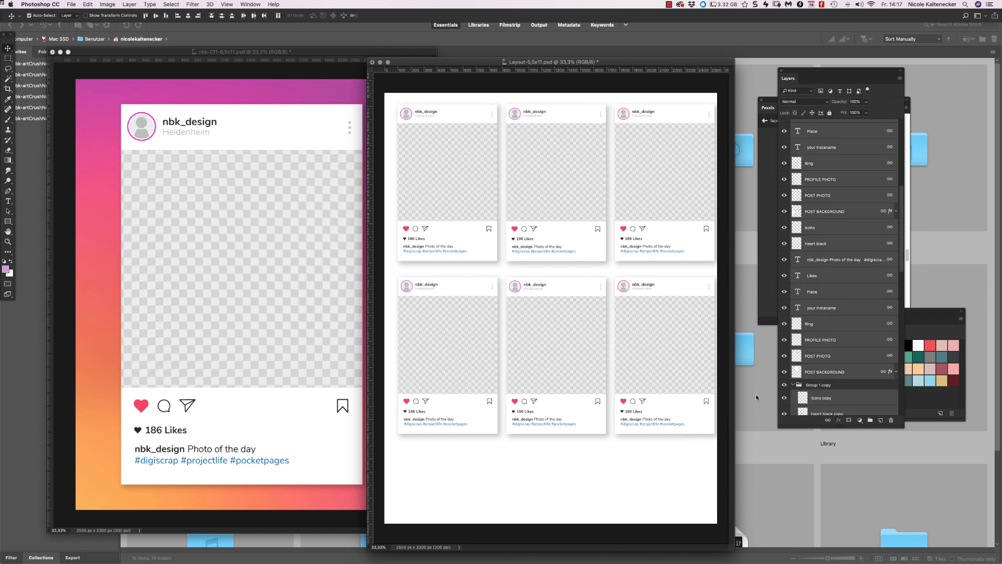
Scale all six selected posts down together to about 97%, keeping their upper-left corner in place
{"action": "key", "text": "super"}
{"action": "key", "text": "super+t"}
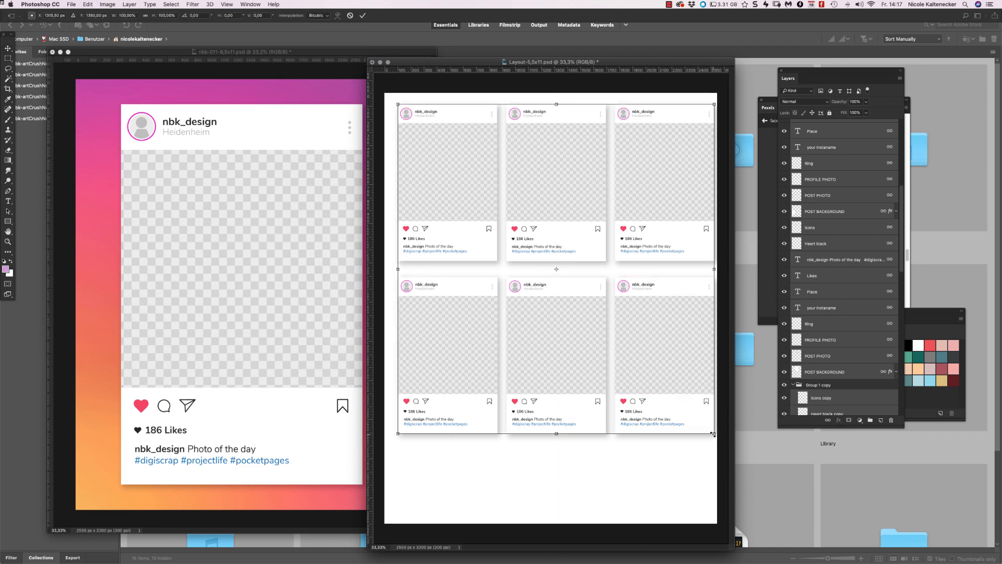
{"action": "left_click_drag", "start_coordinate": [713, 434], "coordinate": [704, 422]}
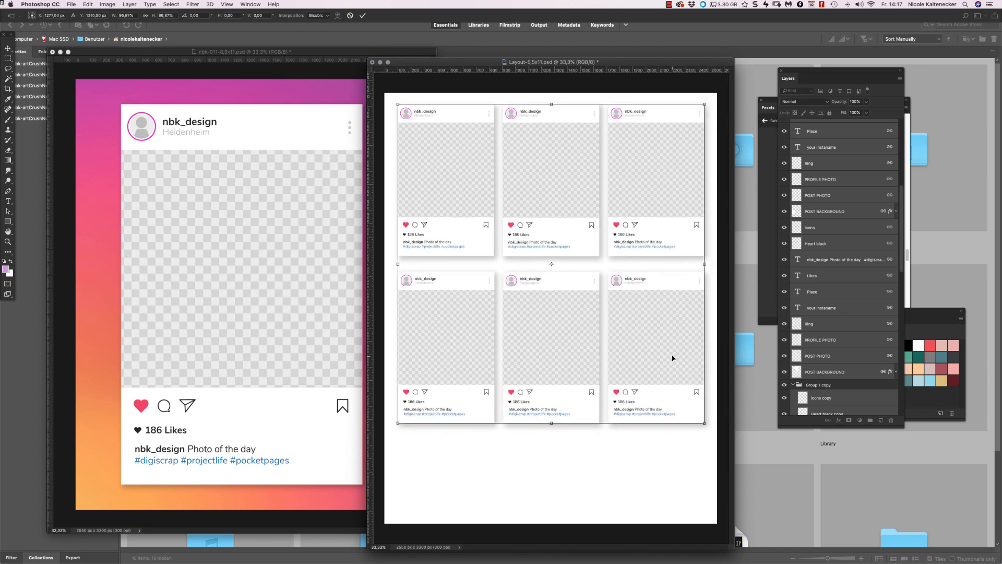
{"action": "key", "text": "Return"}
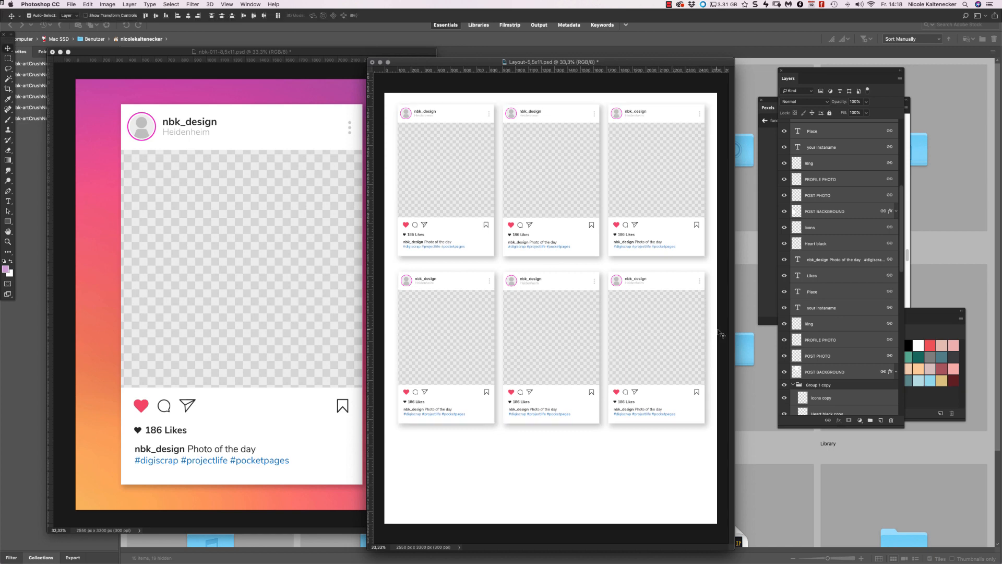
Select the three posts of the second row and move them straight down to the lower edge of the page
{"action": "left_click", "coordinate": [714, 276]}
{"action": "left_click", "coordinate": [705, 278]}
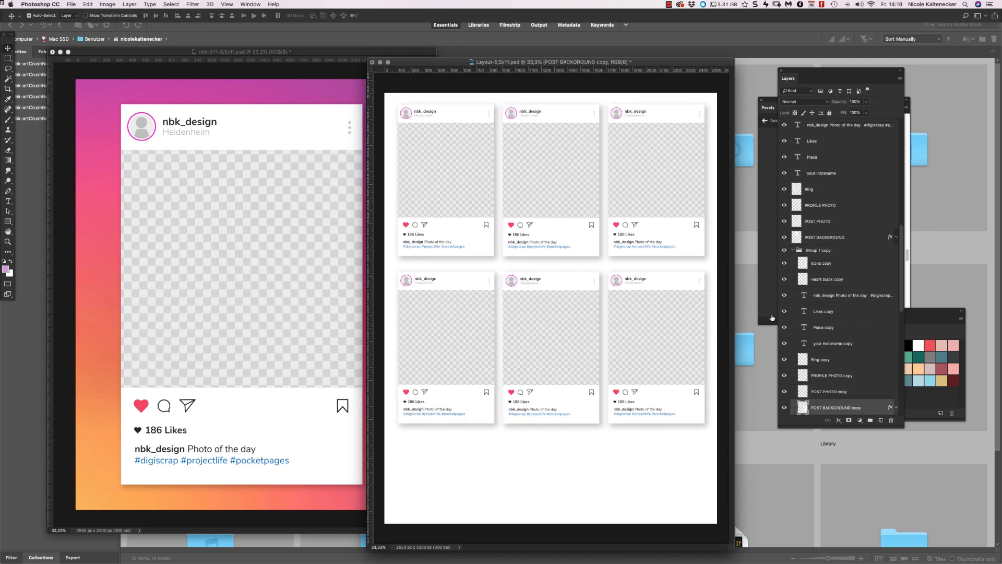
{"action": "left_click", "coordinate": [818, 255]}
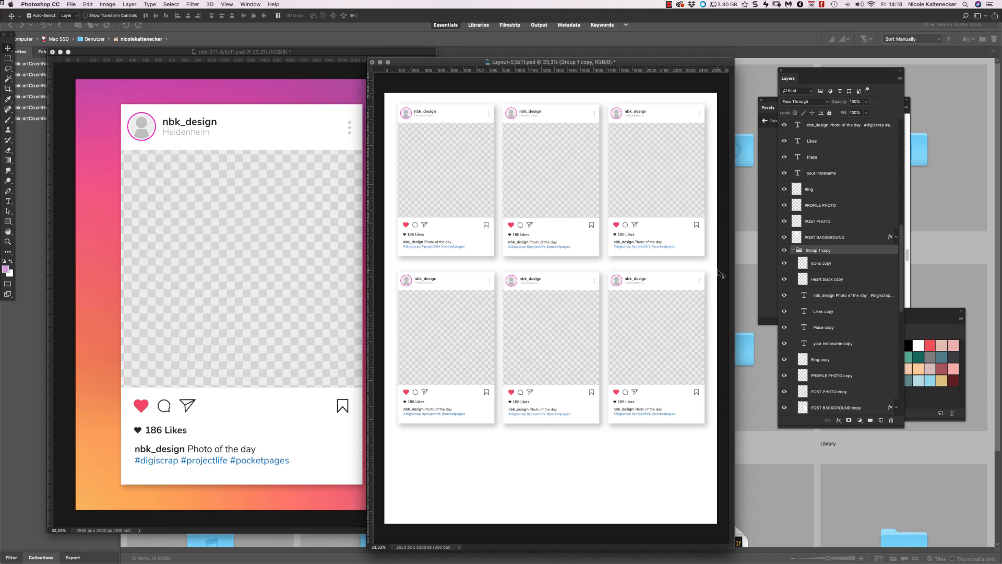
{"action": "left_click_drag", "start_coordinate": [718, 270], "coordinate": [320, 440]}
{"action": "left_click_drag", "start_coordinate": [572, 282], "coordinate": [577, 366]}
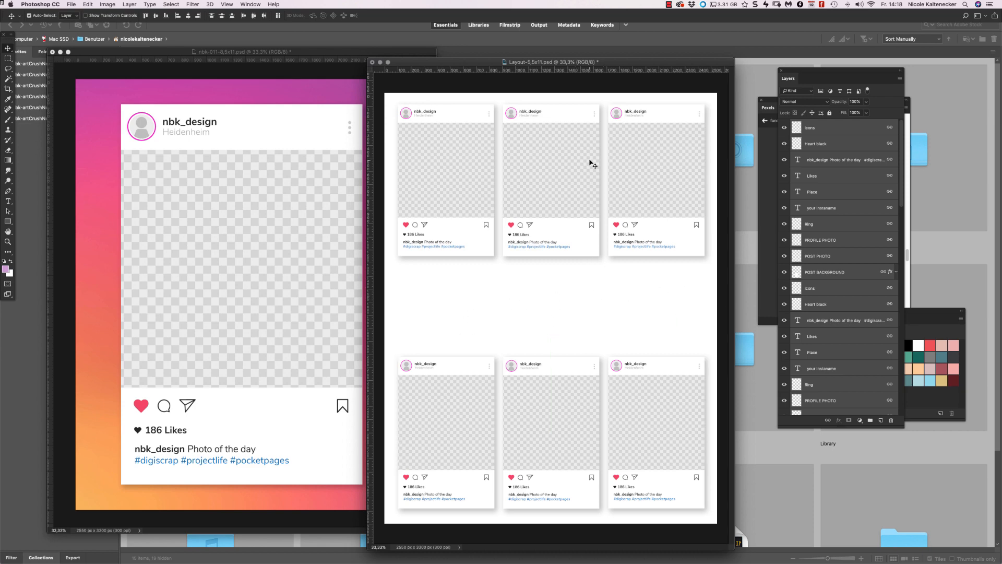
Copy the template's gradient background into the layout, beneath all the posts, and lock the pasted layer
{"action": "left_click", "coordinate": [273, 134]}
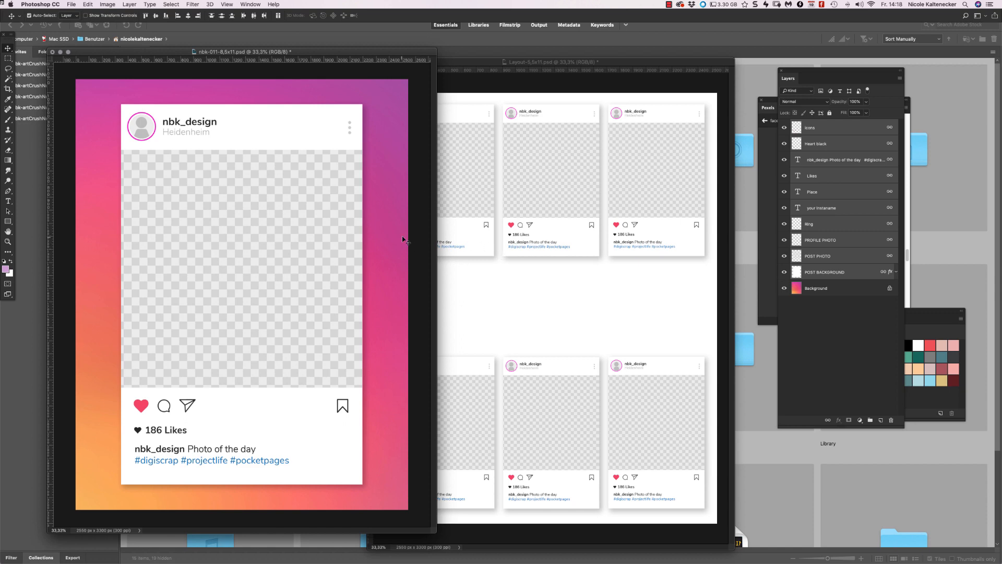
{"action": "left_click", "coordinate": [875, 286]}
{"action": "key", "text": "super+a"}
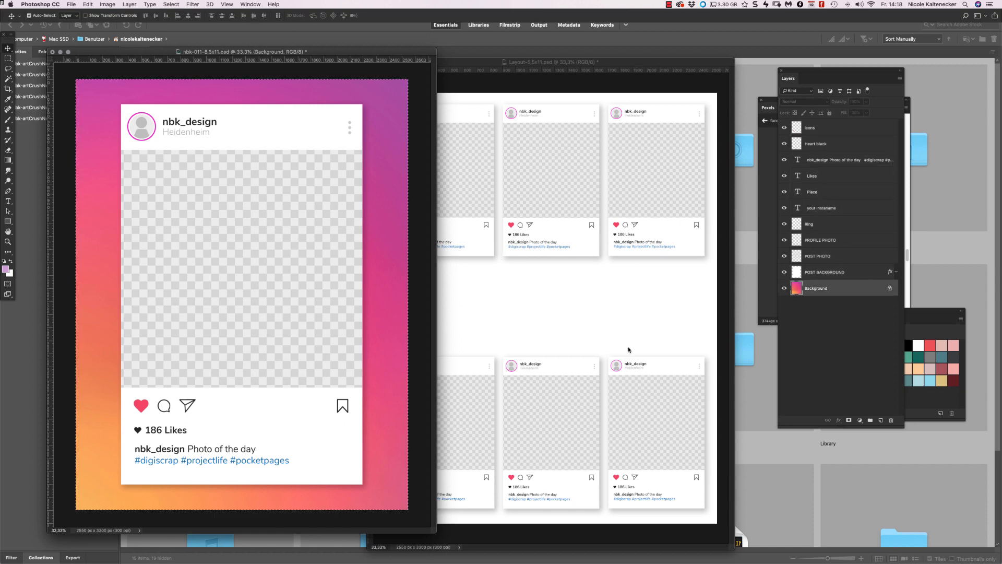
{"action": "left_click", "coordinate": [658, 281]}
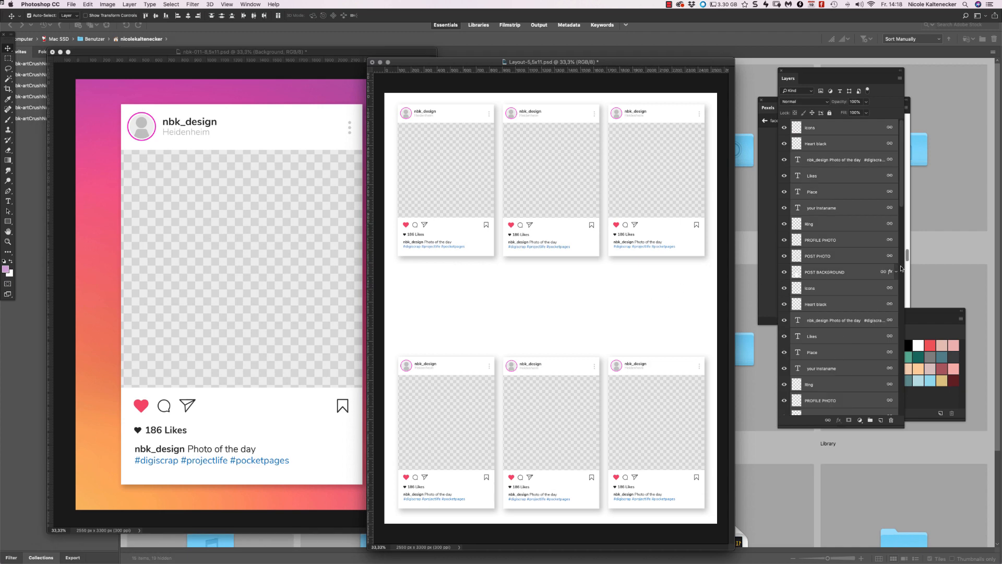
{"action": "left_click_drag", "start_coordinate": [901, 199], "coordinate": [566, 259]}
{"action": "left_click", "coordinate": [832, 412]}
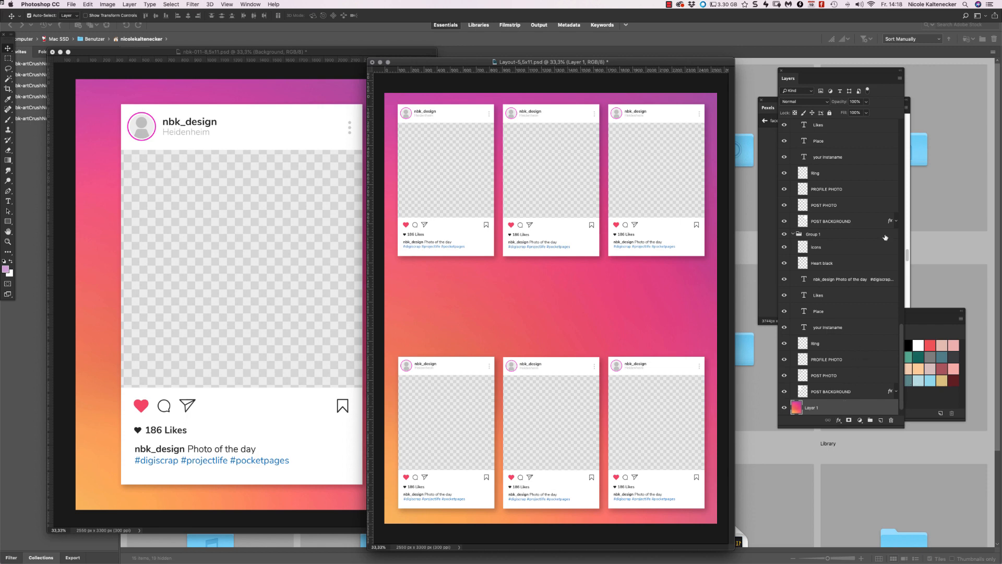
{"action": "left_click", "coordinate": [830, 113]}
Zoom the template document out to 16.67%, and reposition and widen the layout's document window beside it
{"action": "left_click", "coordinate": [277, 108]}
{"action": "key", "text": "super+a"}
{"action": "key", "text": "super+minus"}
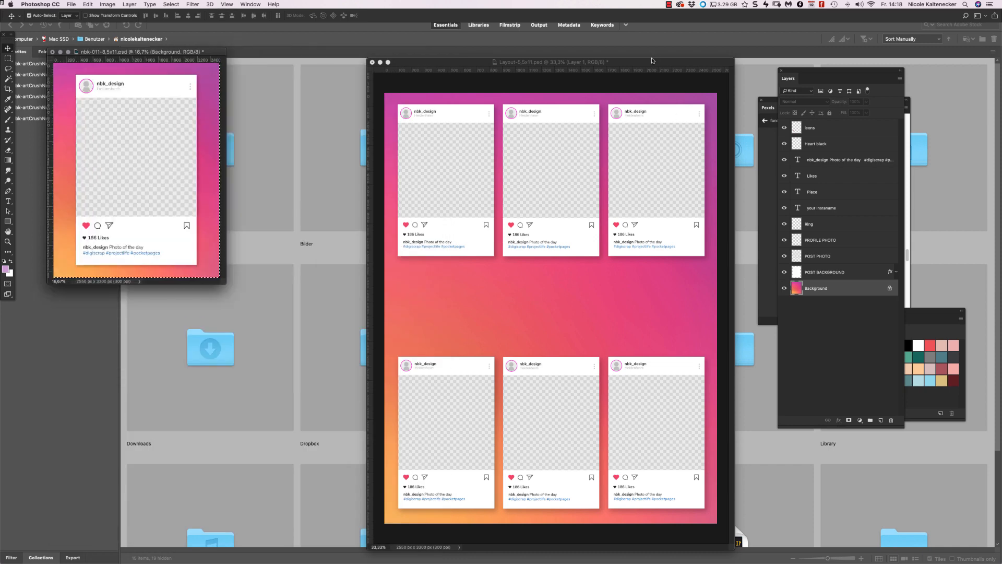
{"action": "left_click_drag", "start_coordinate": [654, 61], "coordinate": [606, 66]}
{"action": "left_click", "coordinate": [640, 314]}
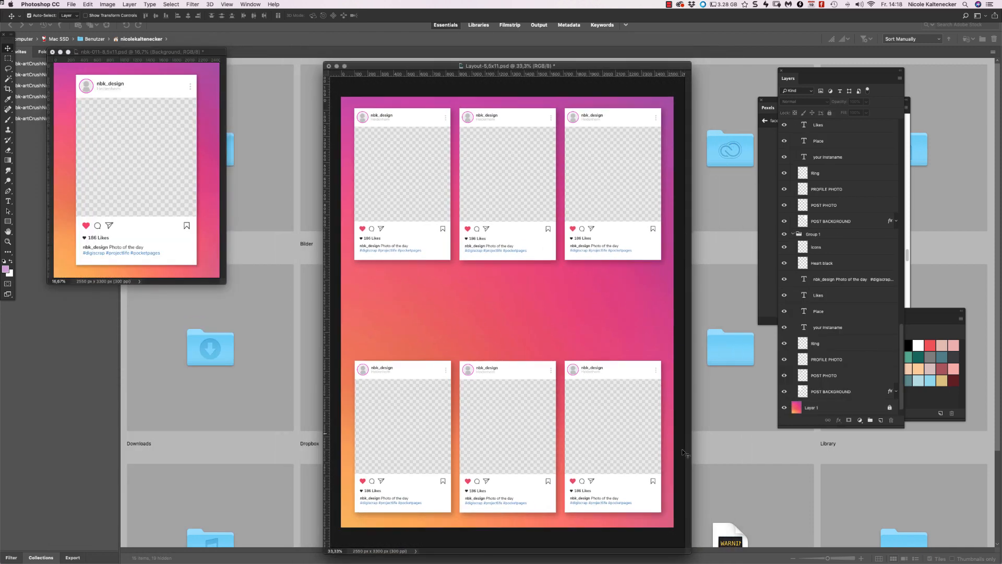
{"action": "left_click_drag", "start_coordinate": [690, 551], "coordinate": [712, 554]}
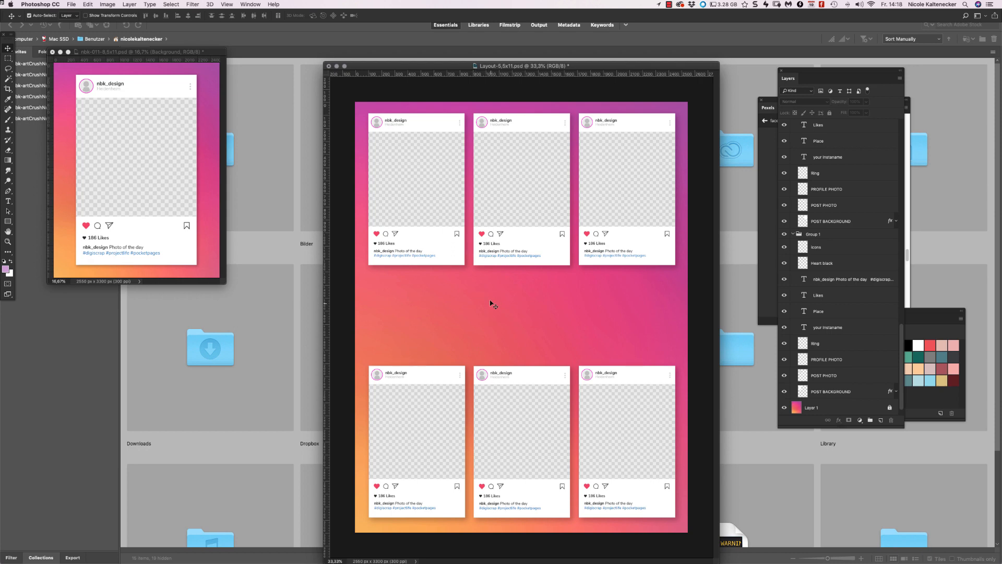
Select the POST PHOTO layer of the upper-left post and place the egg dish photo from the Fotos app above it
{"action": "left_click", "coordinate": [442, 179]}
{"action": "left_click_drag", "start_coordinate": [501, 73], "coordinate": [428, 68]}
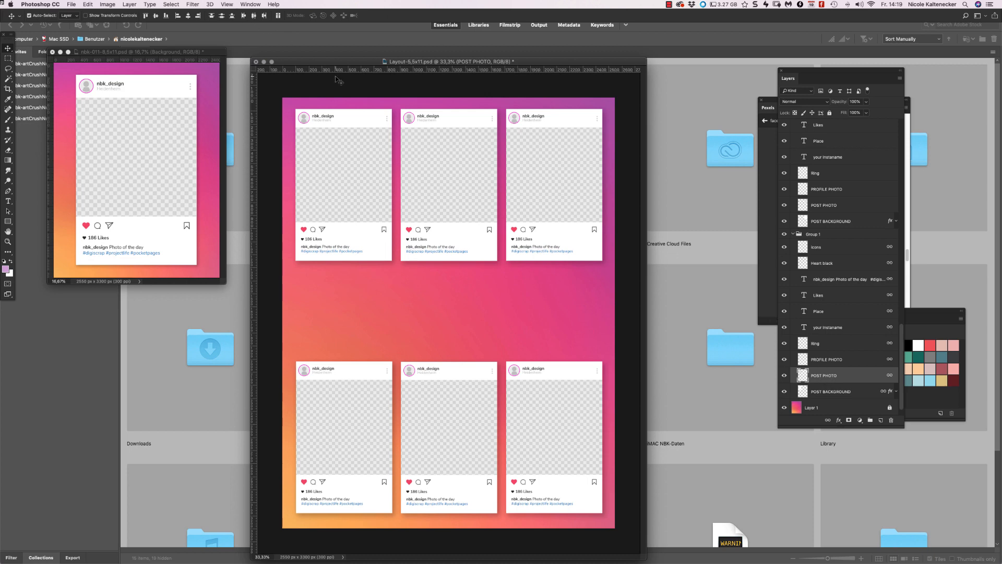
{"action": "mouse_move", "coordinate": [616, 561]}
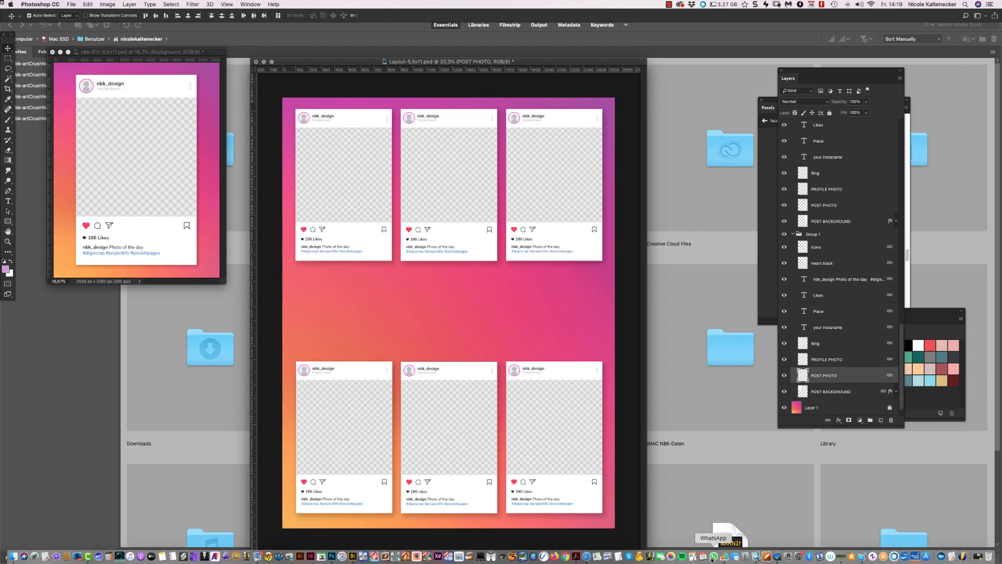
{"action": "left_click", "coordinate": [666, 557]}
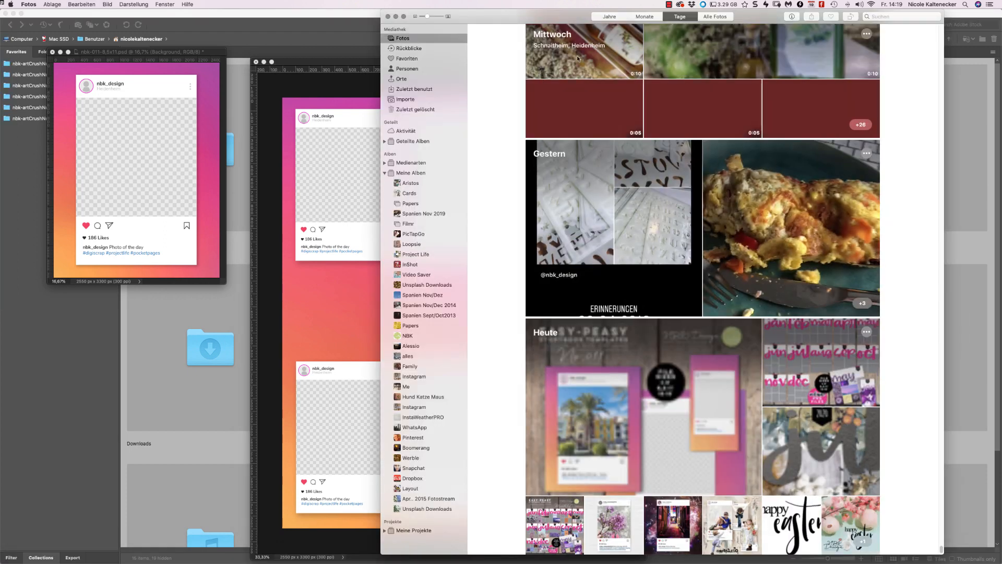
{"action": "left_click_drag", "start_coordinate": [513, 16], "coordinate": [591, 17]}
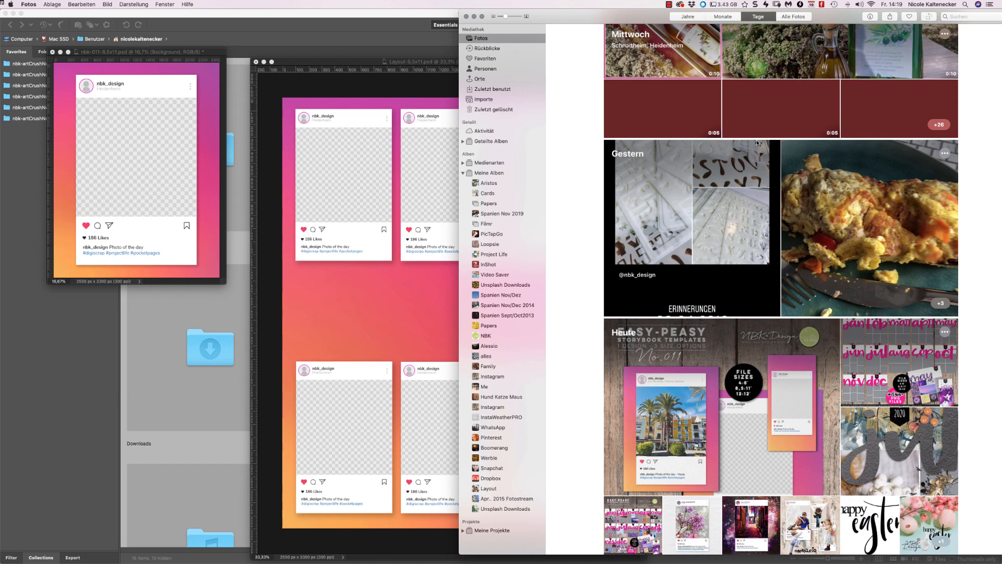
{"action": "mouse_move", "coordinate": [875, 222]}
{"action": "left_click_drag", "start_coordinate": [875, 222], "coordinate": [341, 219]}
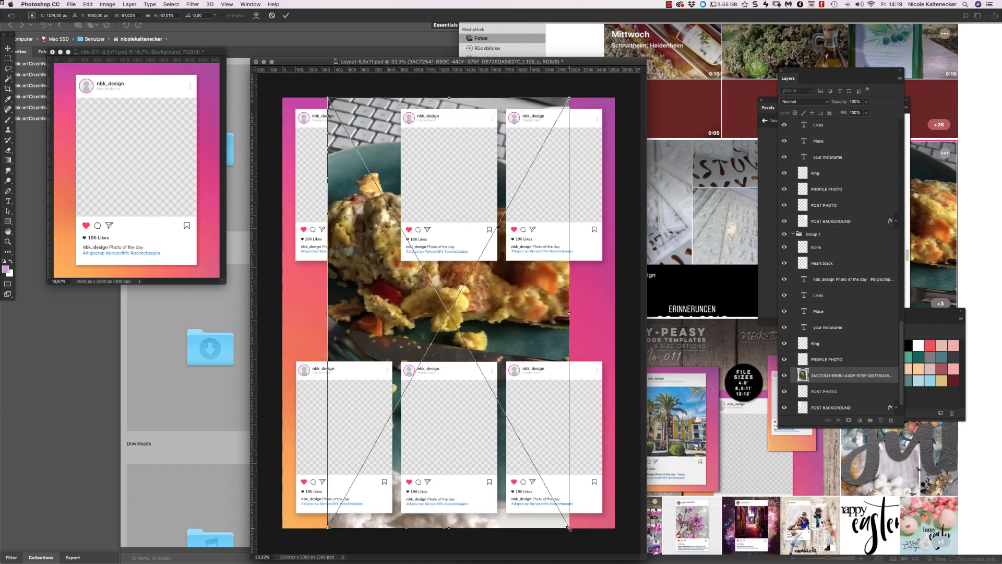
Scale the egg dish photo to about 33%, move it over the upper-left post and clip it to the POST PHOTO layer
{"action": "left_click_drag", "start_coordinate": [569, 527], "coordinate": [447, 315]}
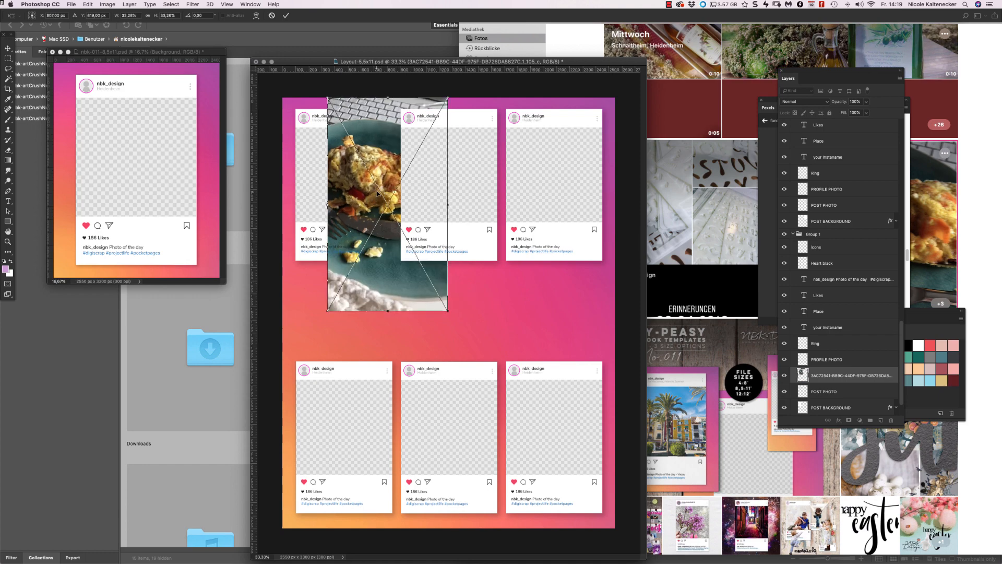
{"action": "key", "text": "Return"}
{"action": "left_click_drag", "start_coordinate": [368, 201], "coordinate": [326, 196]}
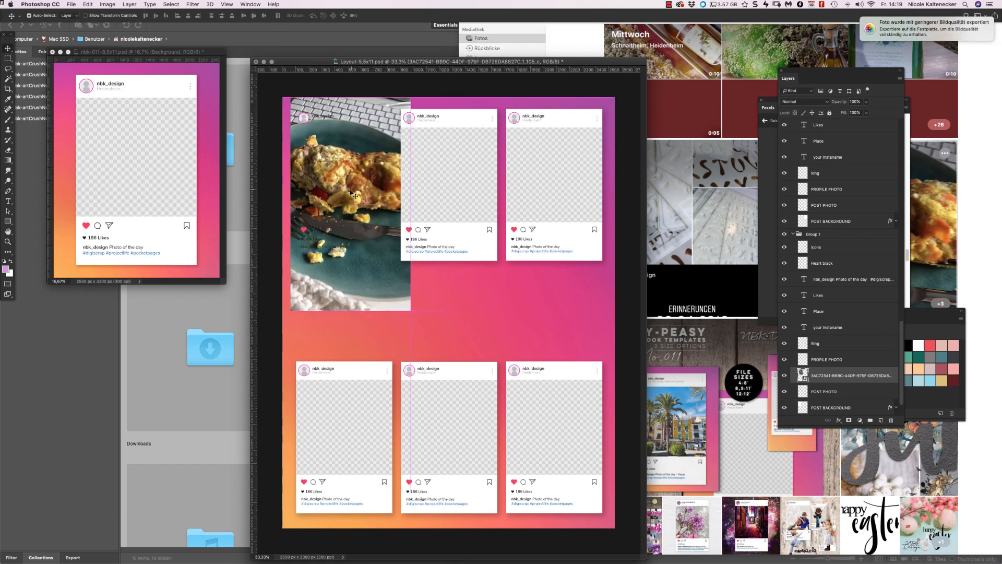
{"action": "key", "text": "super+alt+g"}
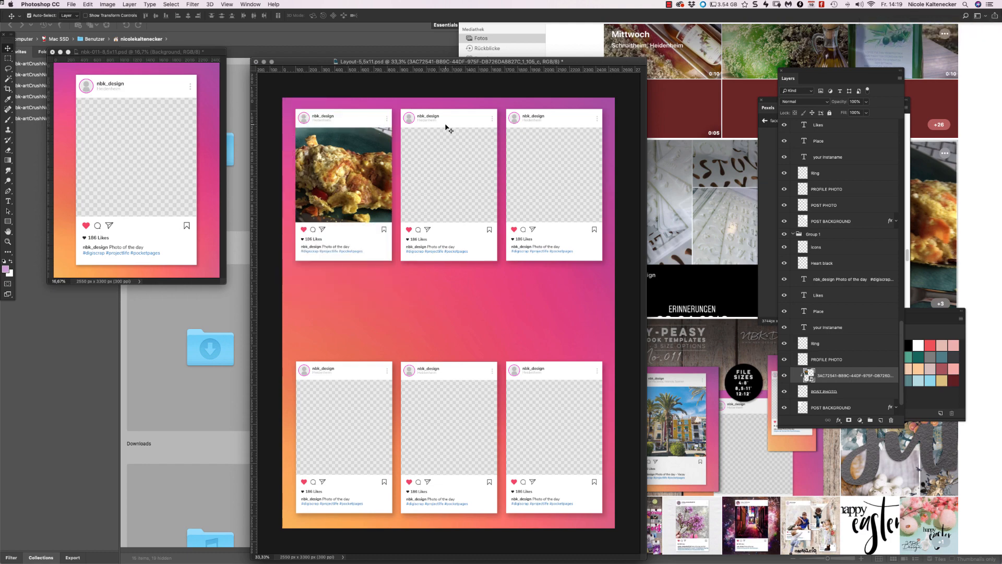
Select the POST PHOTO layer of the upper-middle post and open the Cards album in the Fotos app
{"action": "left_click", "coordinate": [467, 167]}
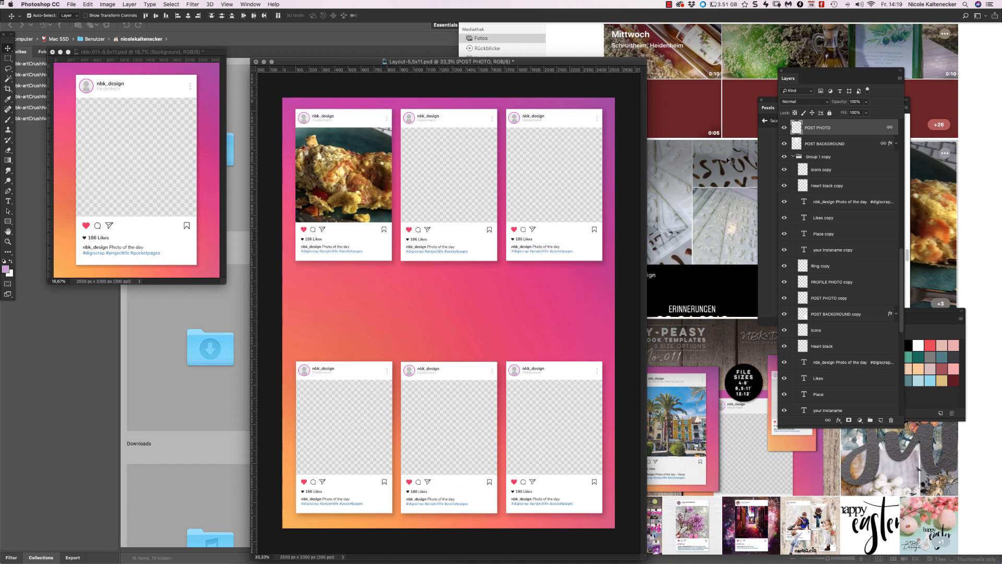
{"action": "left_click_drag", "start_coordinate": [540, 62], "coordinate": [532, 65]}
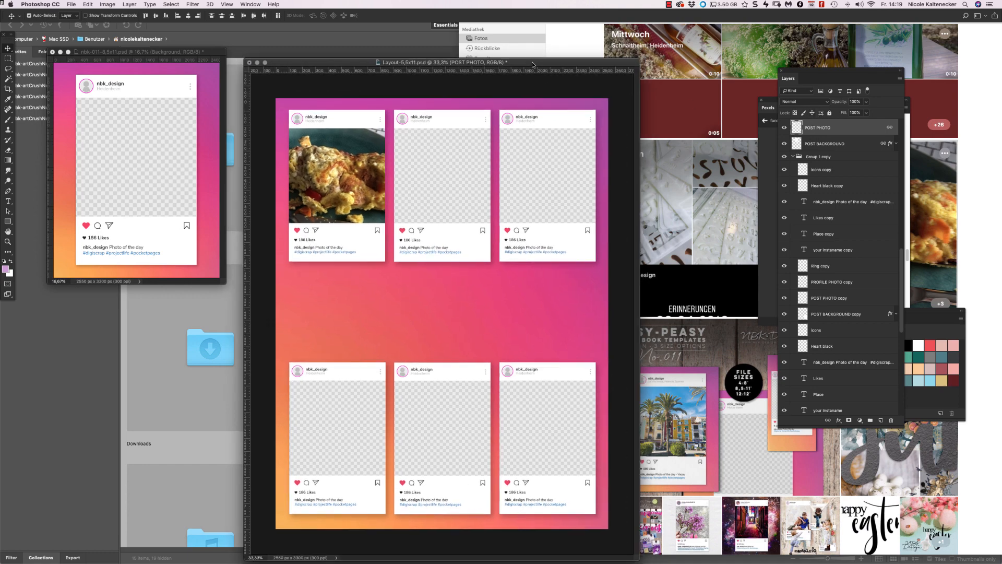
{"action": "left_click", "coordinate": [668, 175]}
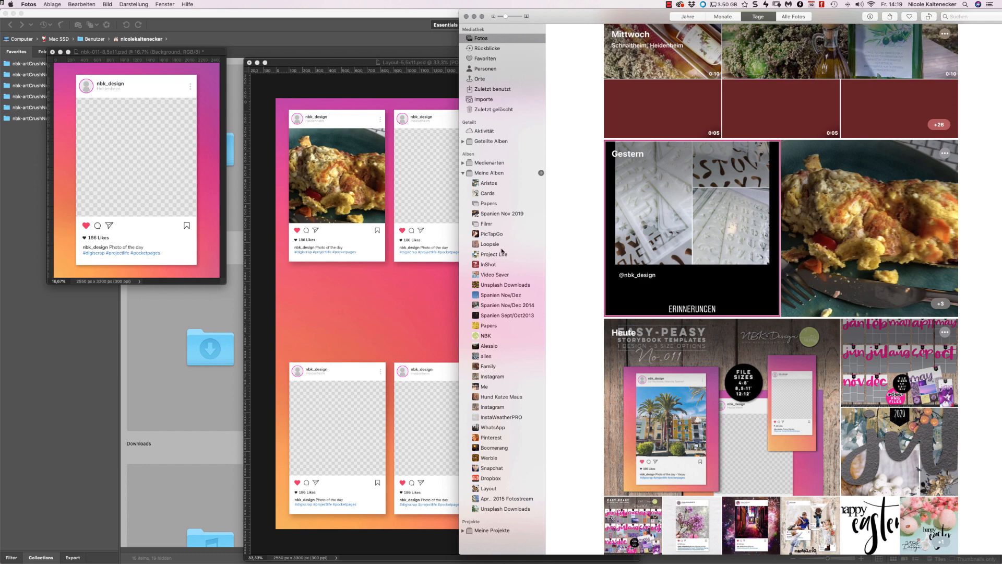
{"action": "left_click", "coordinate": [496, 193]}
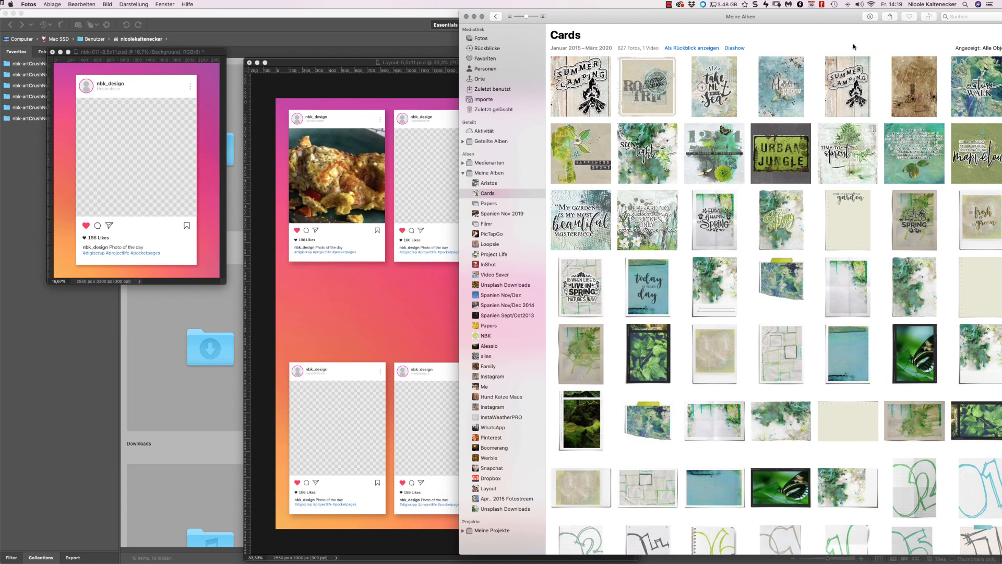
{"action": "double_click", "coordinate": [746, 17]}
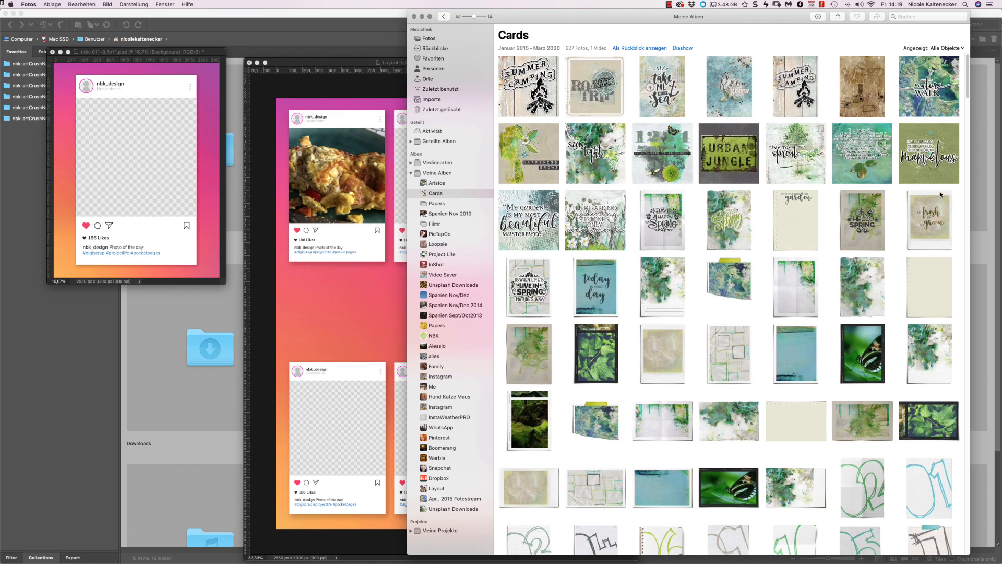
Try to bring the landscape RIGHT HERE RIGHT NOW card from the Cards album into the layout
{"action": "left_click_drag", "start_coordinate": [964, 91], "coordinate": [961, 166]}
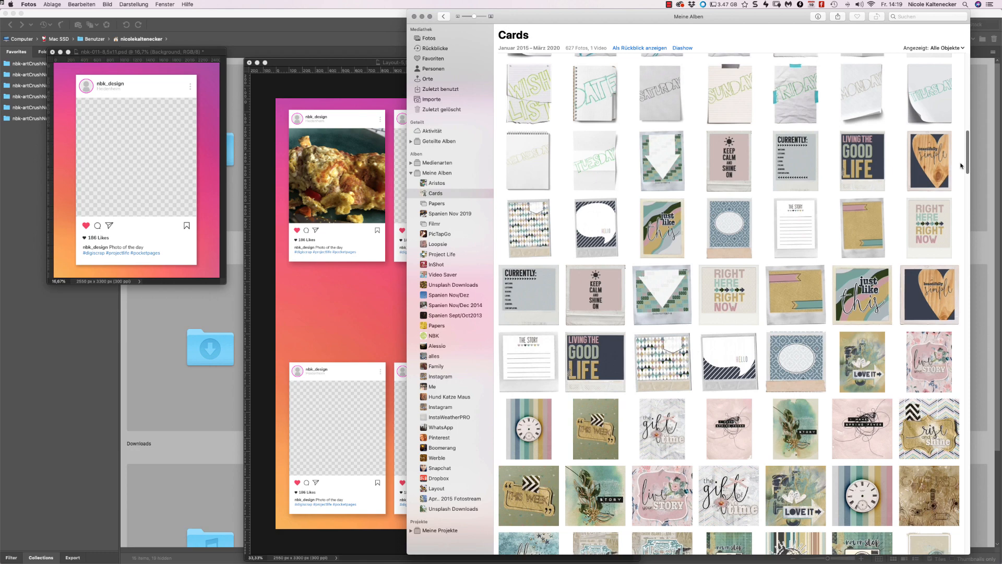
{"action": "left_click_drag", "start_coordinate": [960, 165], "coordinate": [959, 174]}
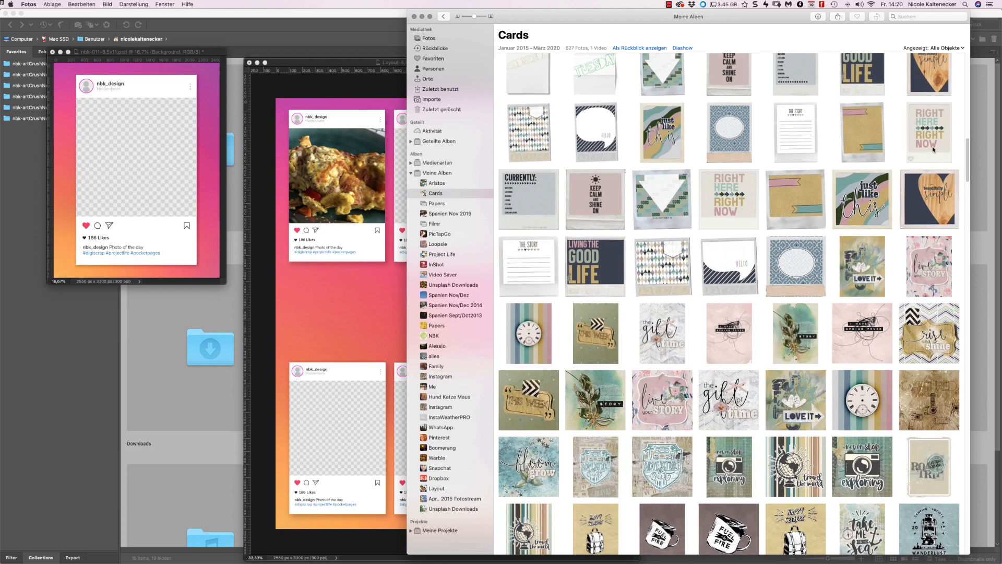
{"action": "left_click", "coordinate": [742, 201]}
{"action": "mouse_move", "coordinate": [732, 195]}
{"action": "left_mouse_down"}
{"action": "mouse_move", "coordinate": [288, 210]}
{"action": "mouse_move", "coordinate": [721, 182]}
{"action": "left_mouse_up"}
{"action": "left_click", "coordinate": [331, 239]}
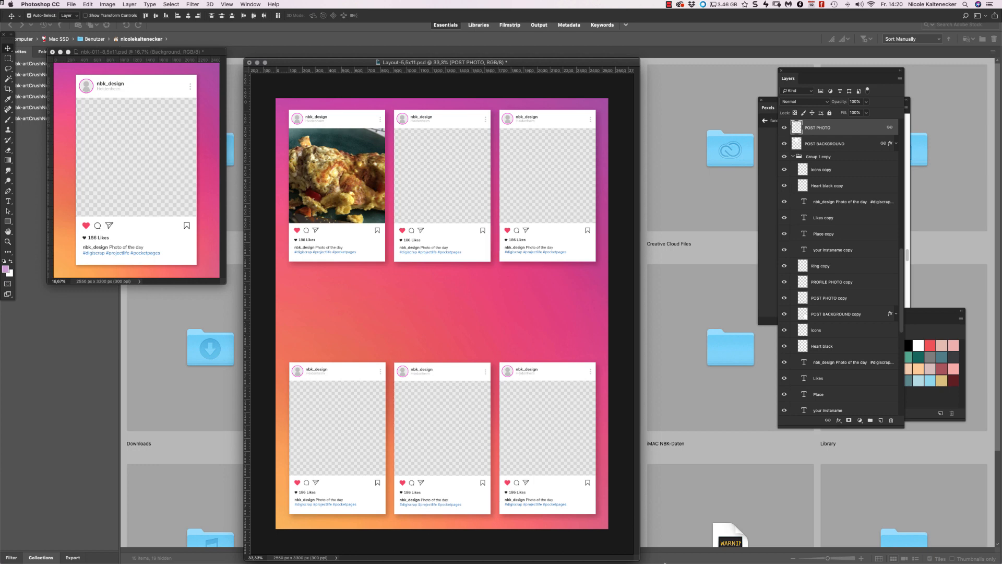
Switch to Fotos, find the mint card with the plate, fork and knife in the Cards album and open it
{"action": "mouse_move", "coordinate": [665, 562]}
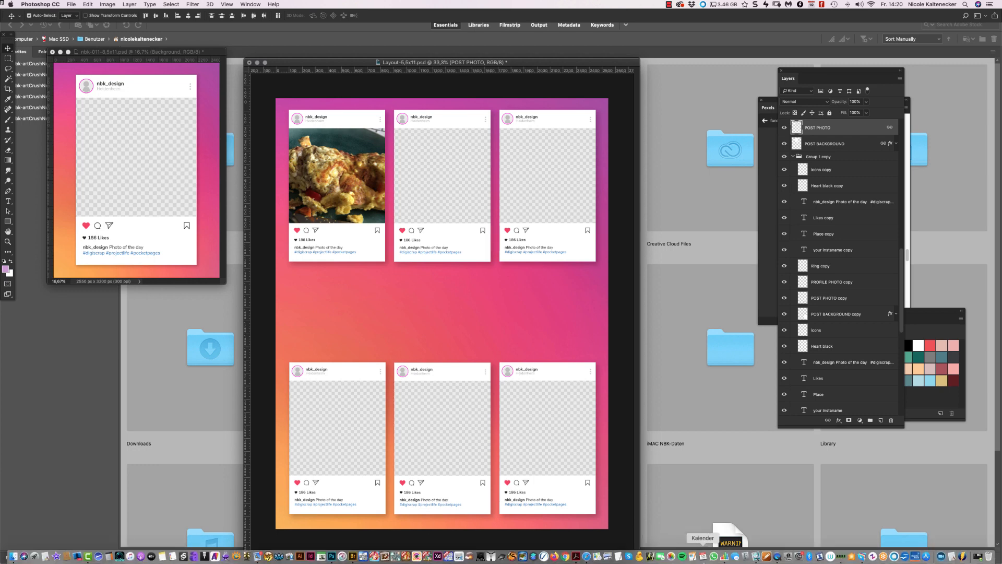
{"action": "left_click", "coordinate": [673, 556]}
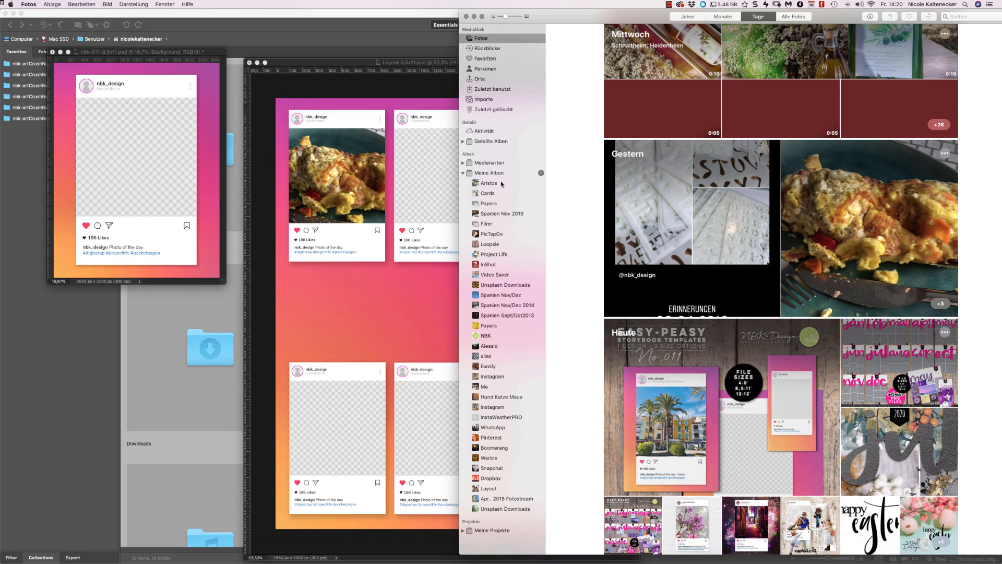
{"action": "left_click", "coordinate": [487, 193]}
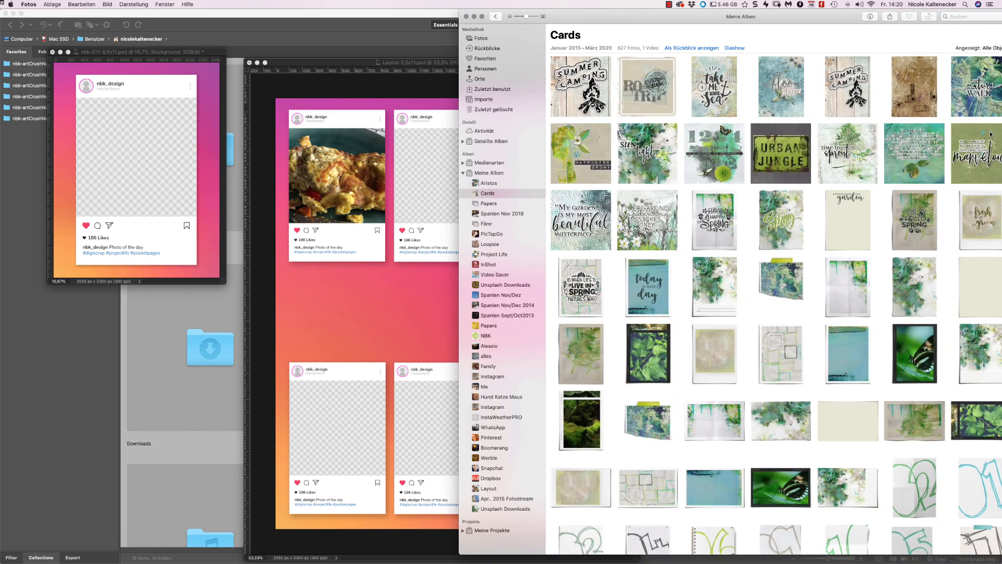
{"action": "double_click", "coordinate": [918, 22]}
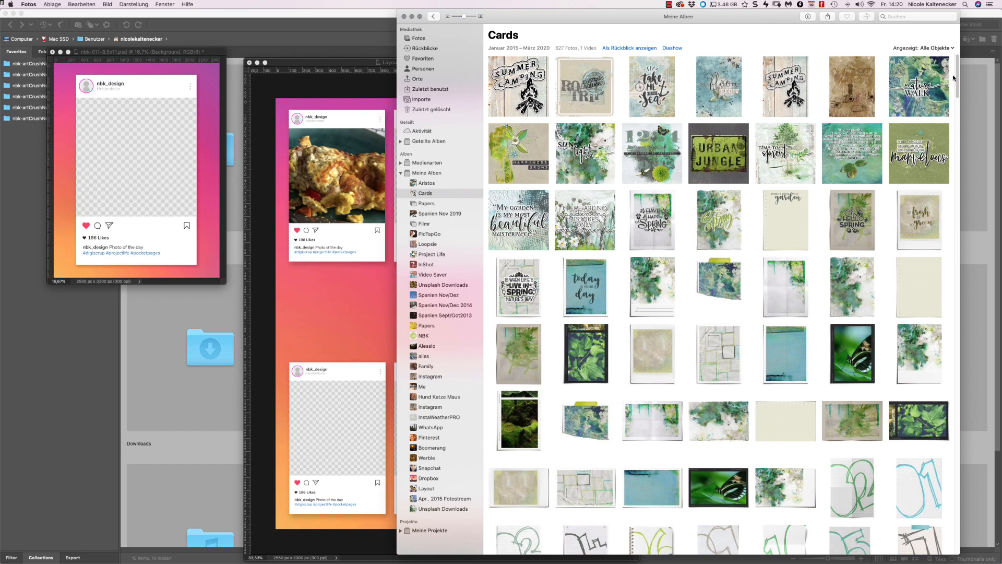
{"action": "left_click_drag", "start_coordinate": [953, 79], "coordinate": [907, 201]}
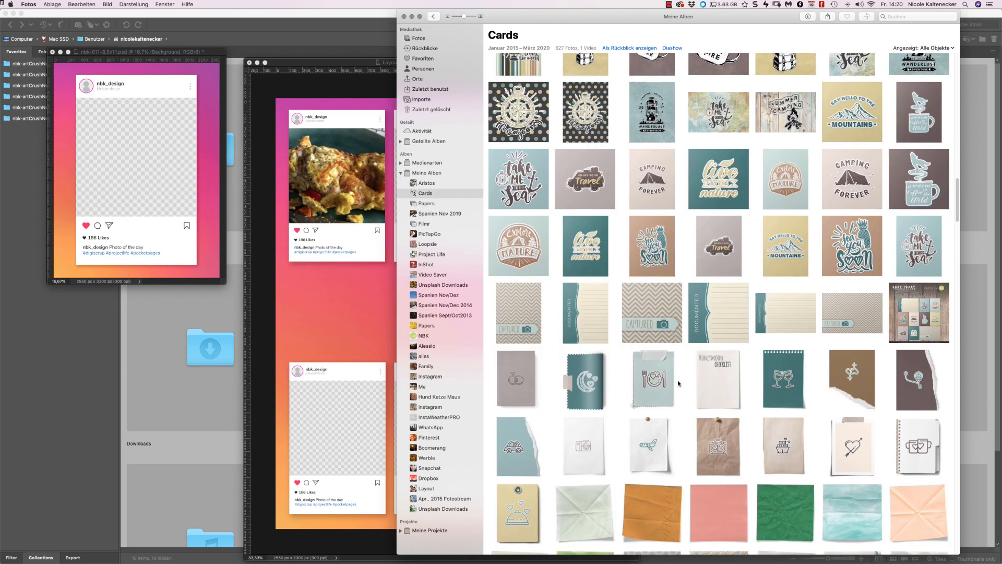
{"action": "left_click", "coordinate": [669, 394]}
{"action": "double_click", "coordinate": [665, 394]}
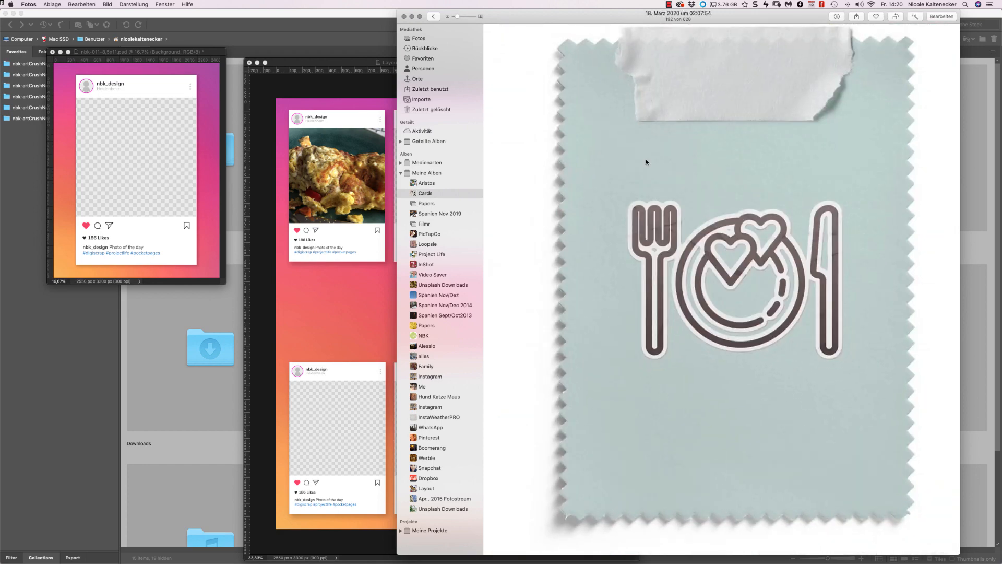
Switch to Photoshop, bring the mint cutlery card into the layout, scale it to about 60% and centre it over the upper-middle post's photo area
{"action": "key", "text": "super+Tab"}
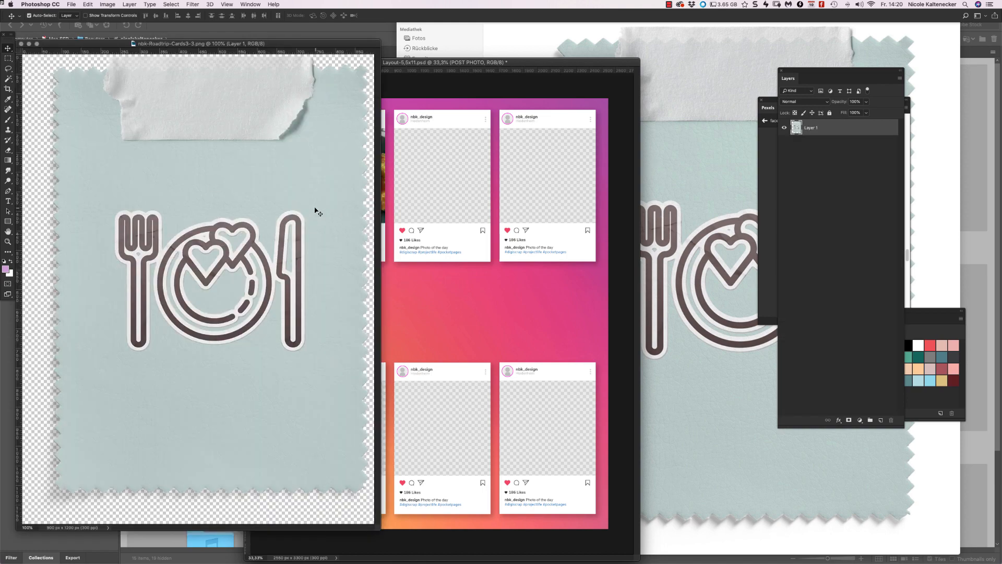
{"action": "left_click_drag", "start_coordinate": [315, 209], "coordinate": [504, 152]}
{"action": "key", "text": "ctrl+t"}
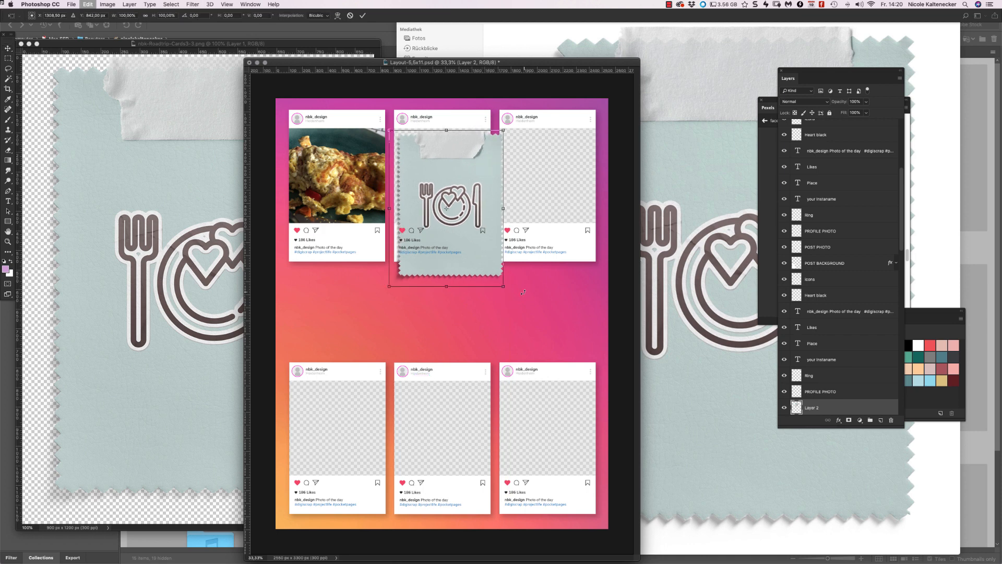
{"action": "left_click_drag", "start_coordinate": [504, 286], "coordinate": [464, 222]}
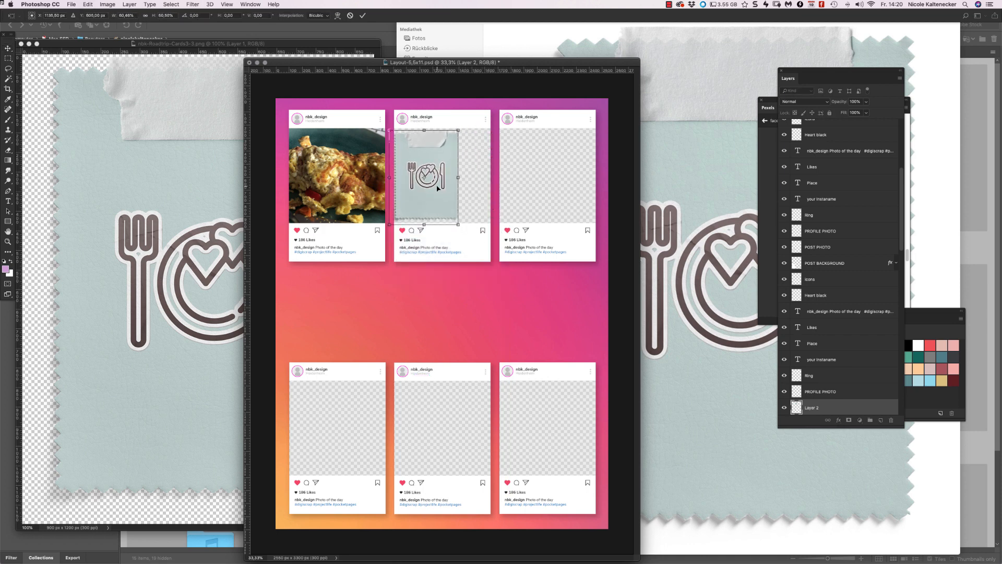
{"action": "left_click_drag", "start_coordinate": [435, 189], "coordinate": [455, 189]}
{"action": "key", "text": "Return"}
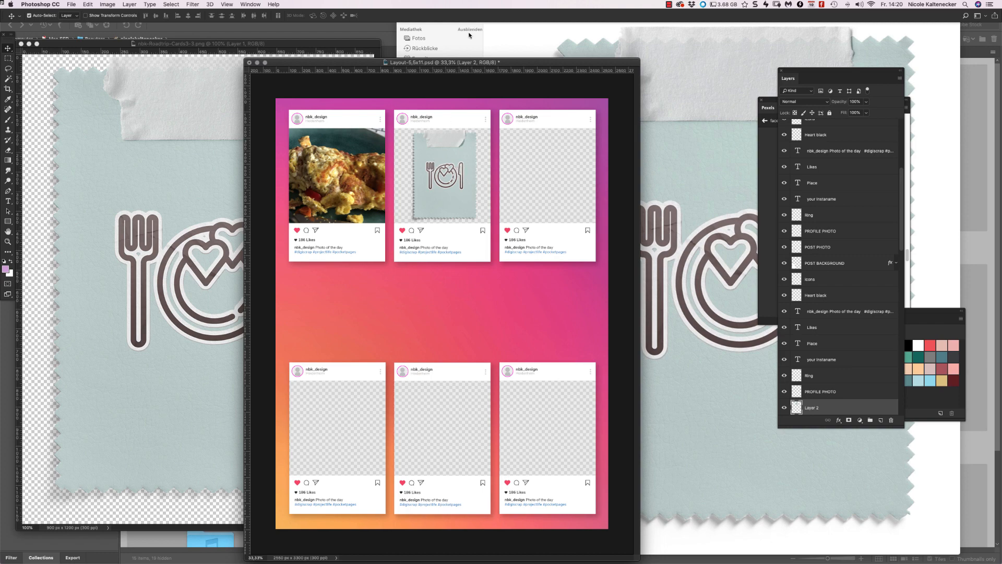
Nudge the mint card over the upper-middle post and select the POST PHOTO layer beneath it
{"action": "key", "text": "super+plus"}
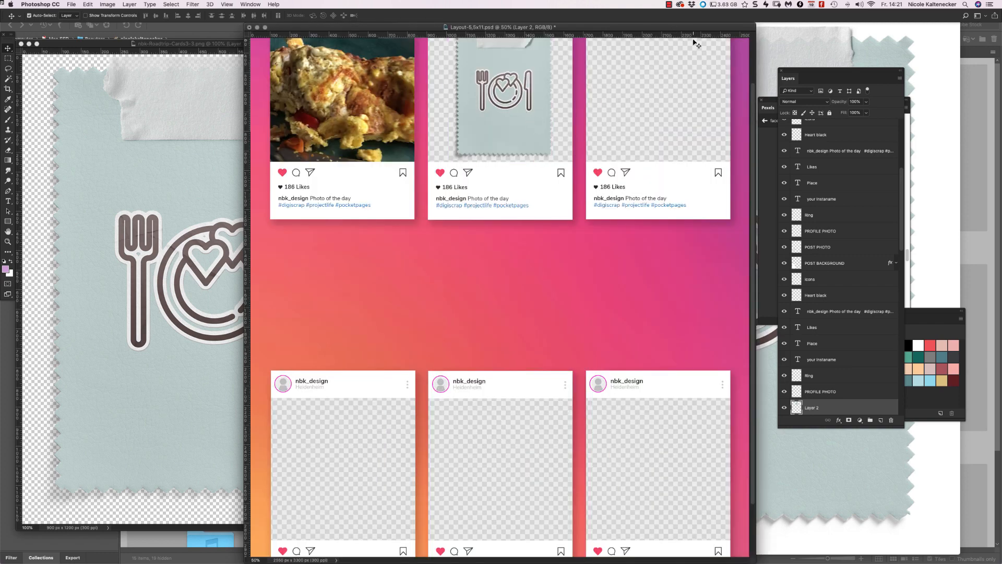
{"action": "scroll", "coordinate": [516, 148], "scroll_direction": "up", "scroll_amount": 5}
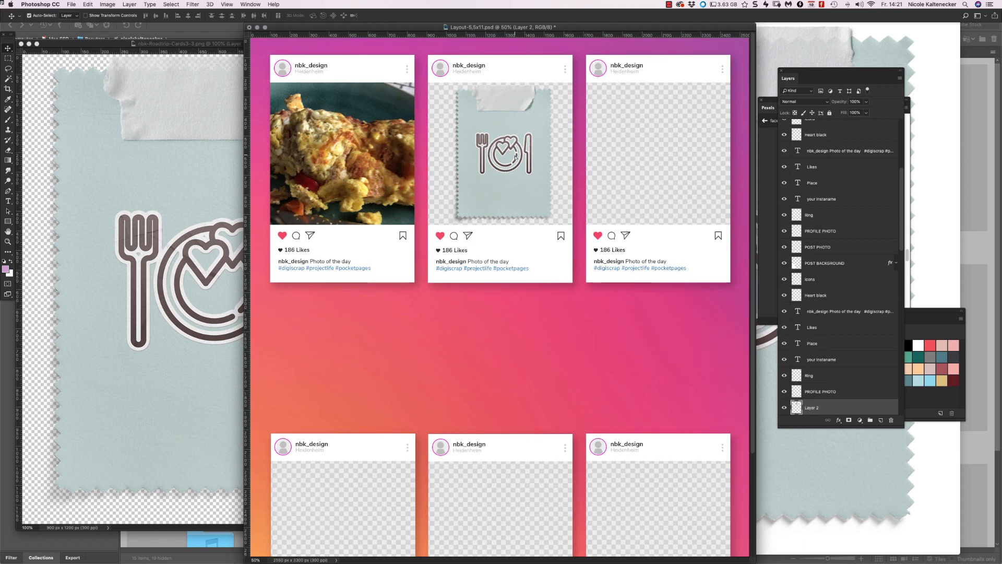
{"action": "left_click_drag", "start_coordinate": [514, 158], "coordinate": [556, 144]}
{"action": "left_click", "coordinate": [558, 145]}
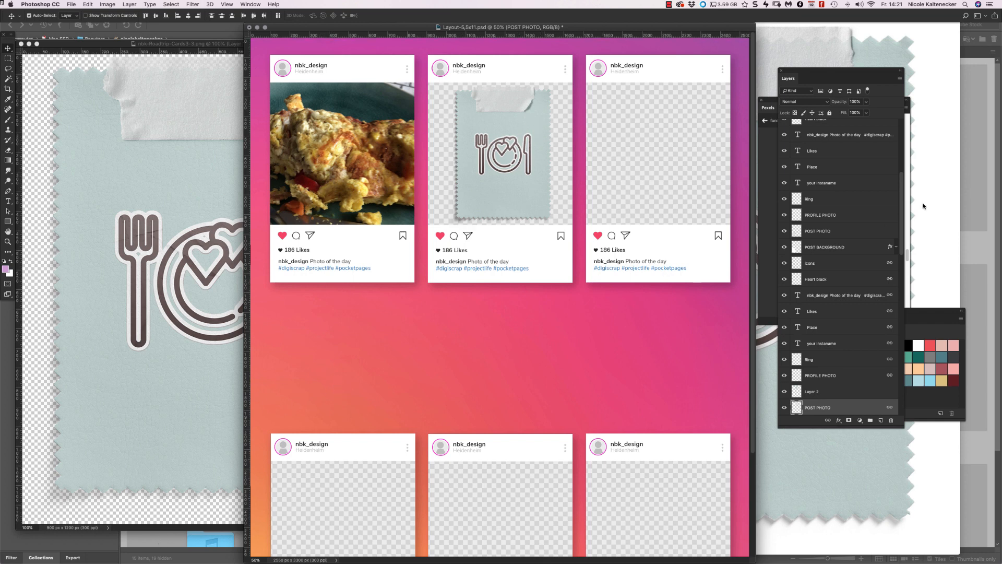
Switch to Bridge and reveal the favorite folder nbk-artCrushNo26-MagicMix-B in Finder
{"action": "left_click", "coordinate": [76, 468]}
{"action": "left_click", "coordinate": [78, 540]}
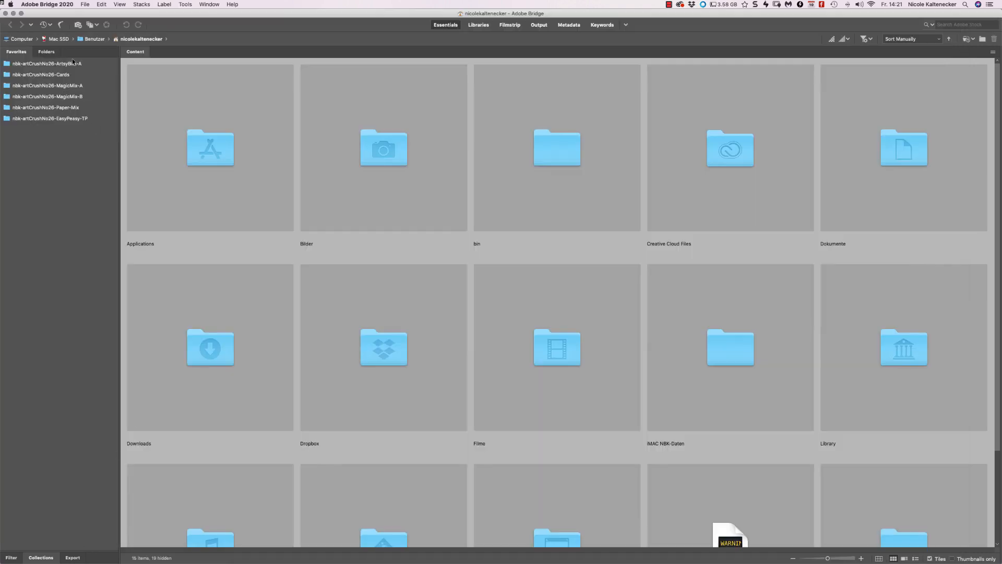
{"action": "left_click", "coordinate": [78, 97]}
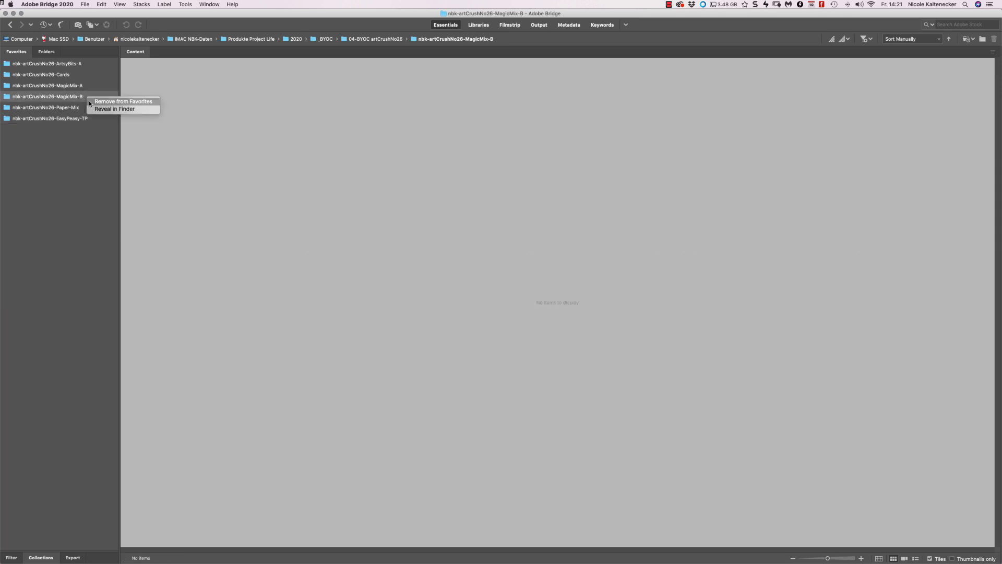
{"action": "key", "text": "super+r"}
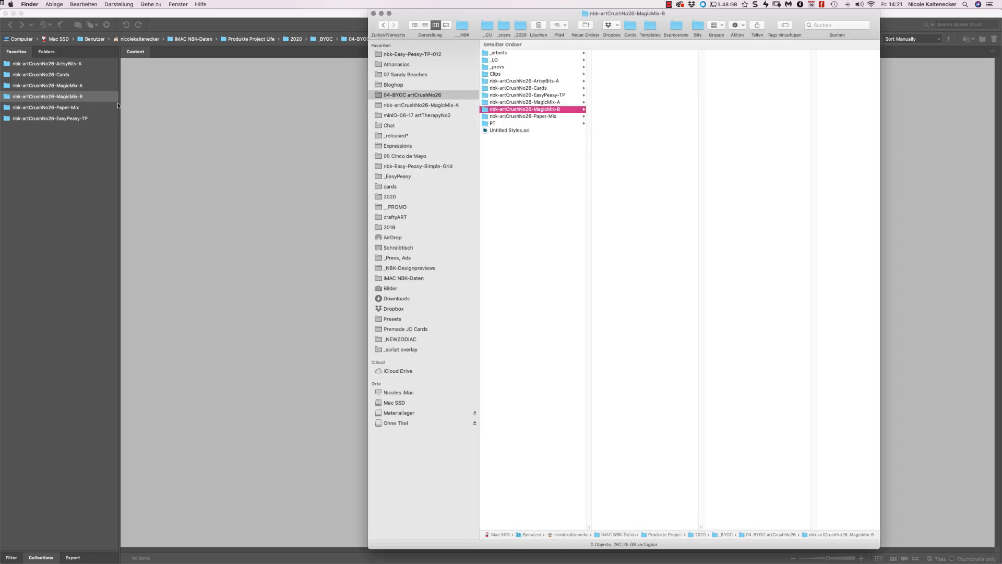
Load the Untitled Styles.asl file from the 04-BYOC artCrushNo26 folder into Photoshop
{"action": "left_click", "coordinate": [500, 53]}
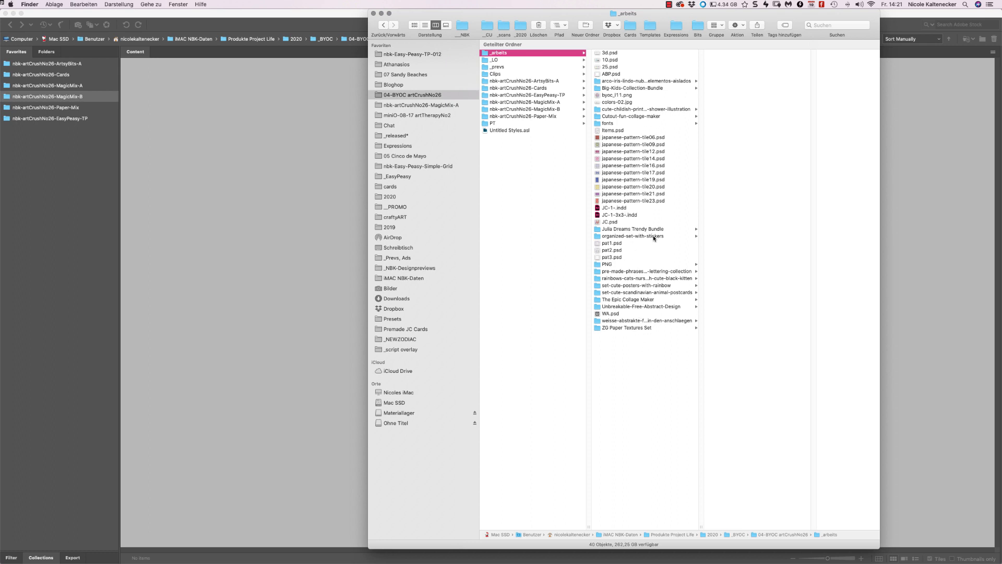
{"action": "left_click", "coordinate": [542, 131]}
{"action": "double_click", "coordinate": [550, 132]}
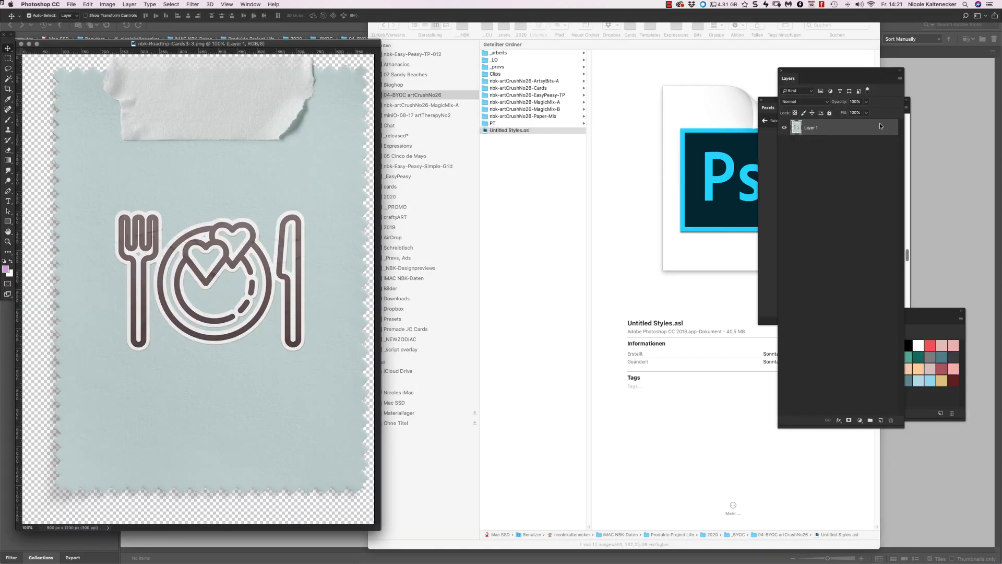
Show the layer styles as large thumbnails in an enlarged Styles panel beside the layout document
{"action": "left_click", "coordinate": [251, 4]}
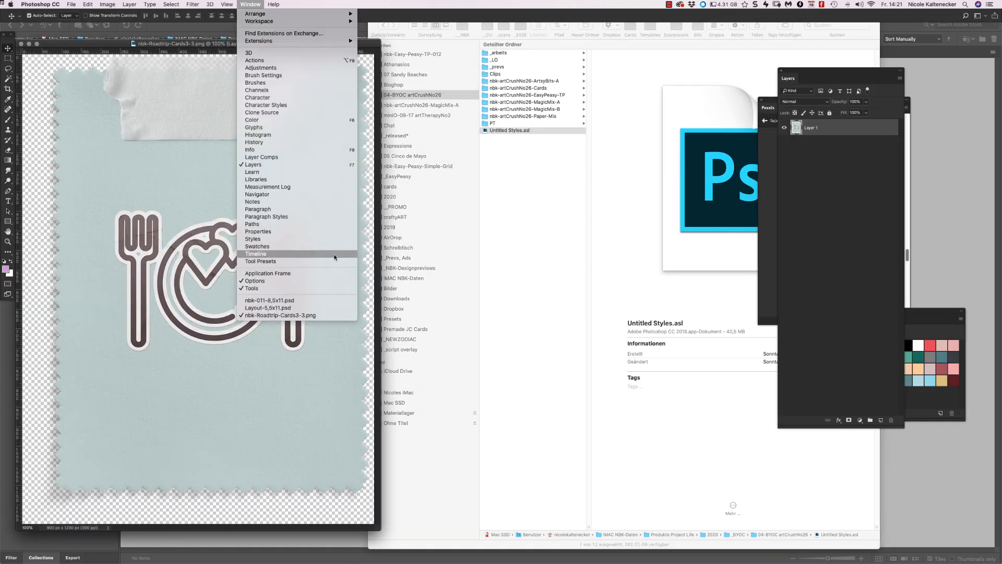
{"action": "left_click", "coordinate": [327, 240]}
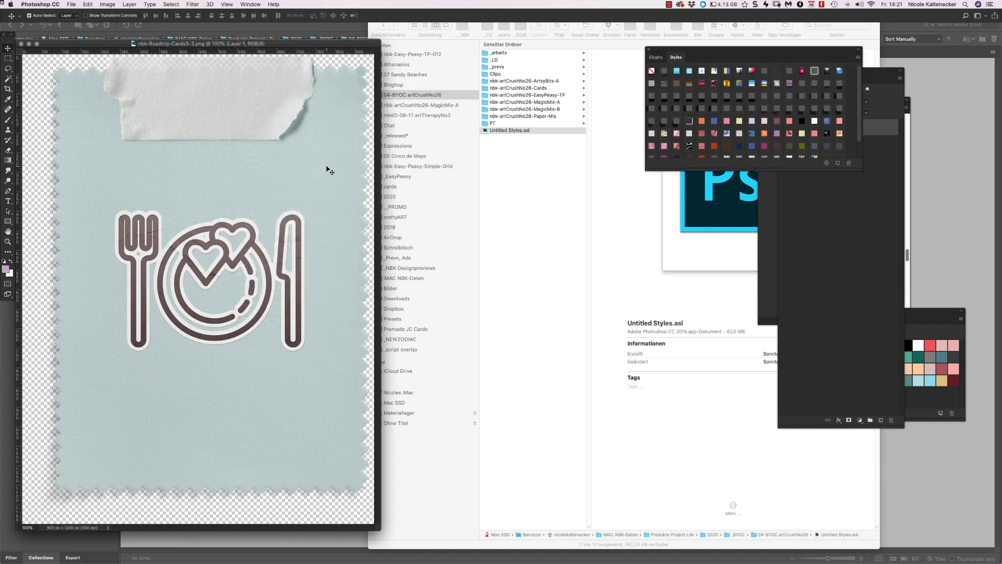
{"action": "key", "text": "ctrl+Tab"}
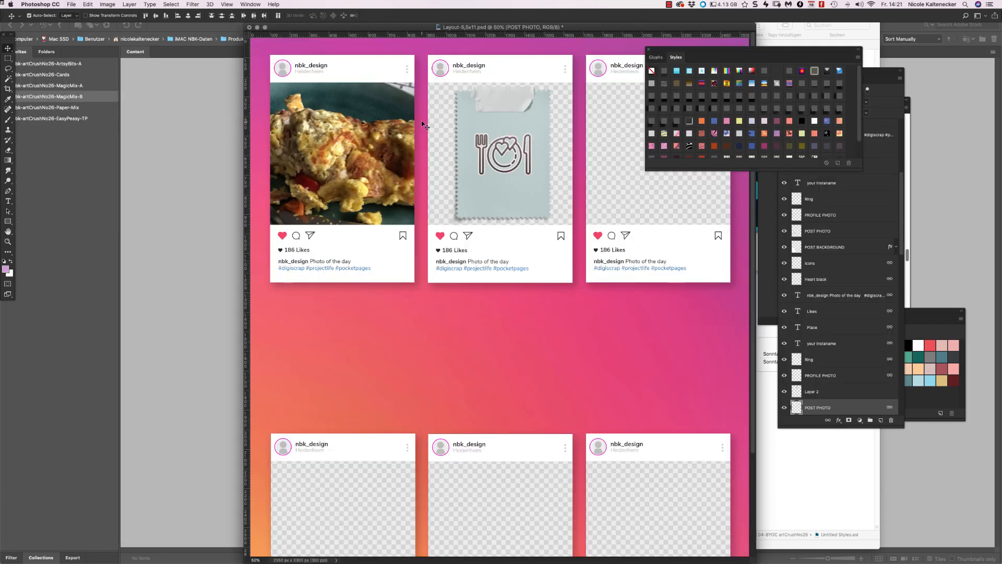
{"action": "left_click", "coordinate": [858, 57]}
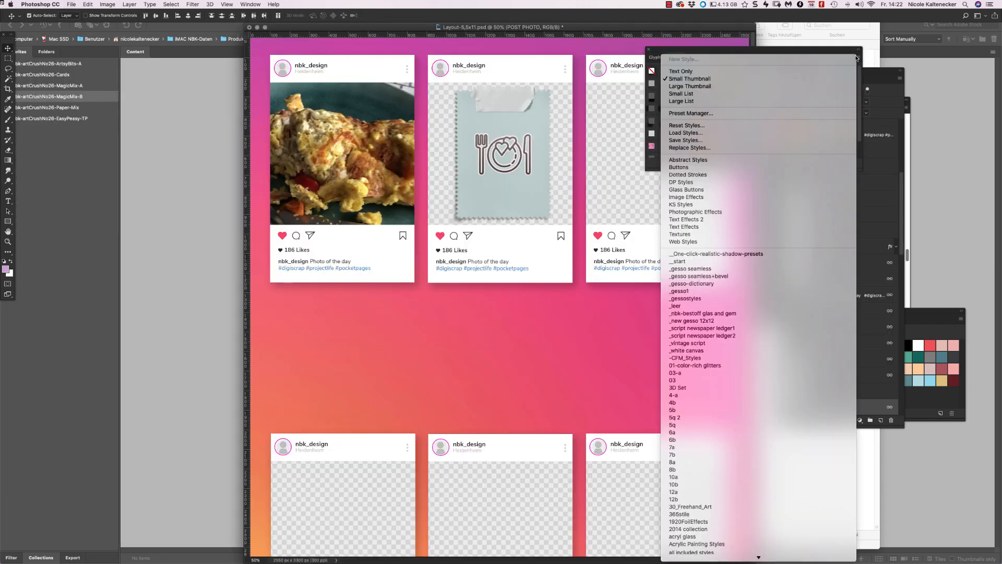
{"action": "left_click", "coordinate": [806, 86]}
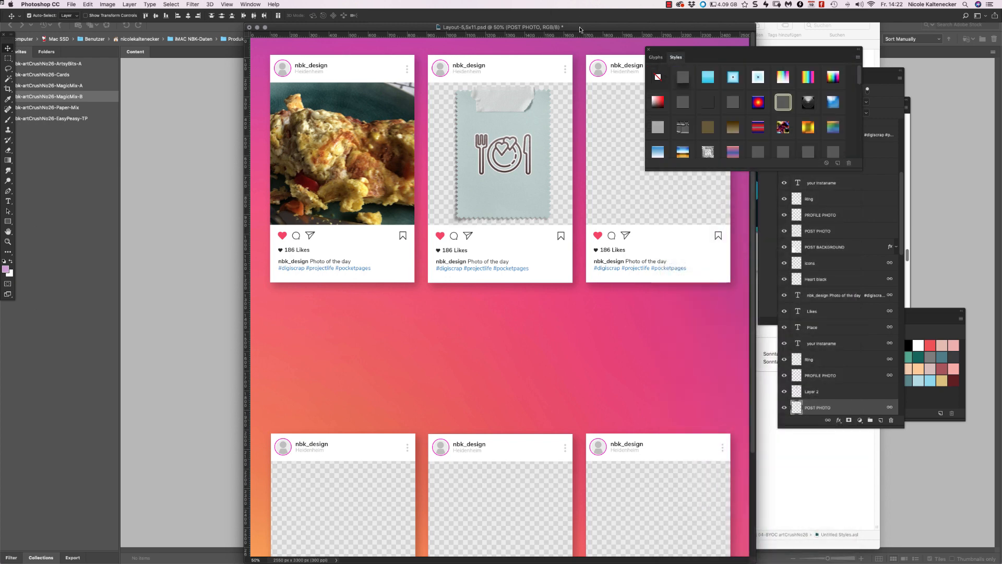
{"action": "left_click_drag", "start_coordinate": [579, 29], "coordinate": [462, 29]}
{"action": "left_click_drag", "start_coordinate": [860, 75], "coordinate": [854, 133]}
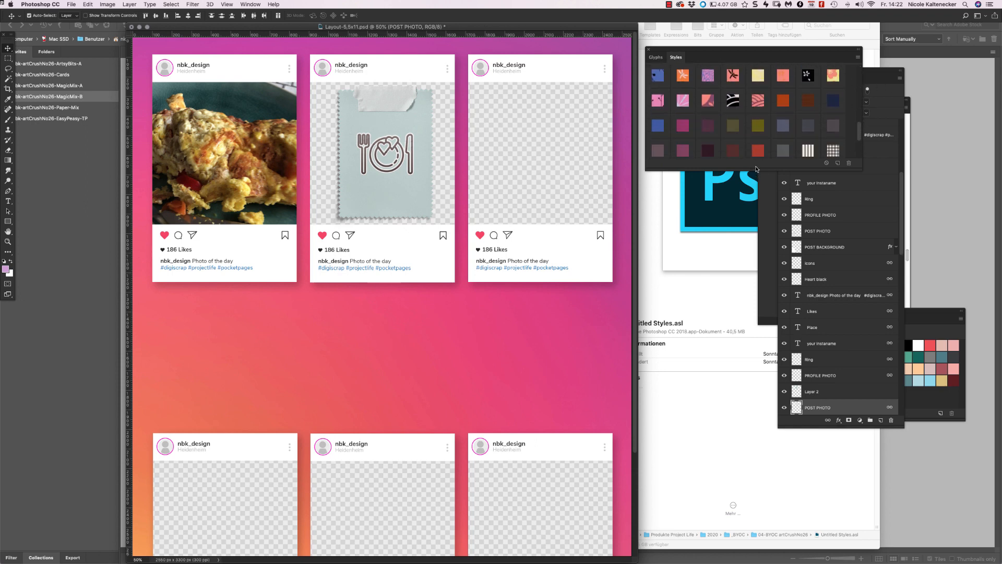
{"action": "left_click_drag", "start_coordinate": [755, 170], "coordinate": [754, 477]}
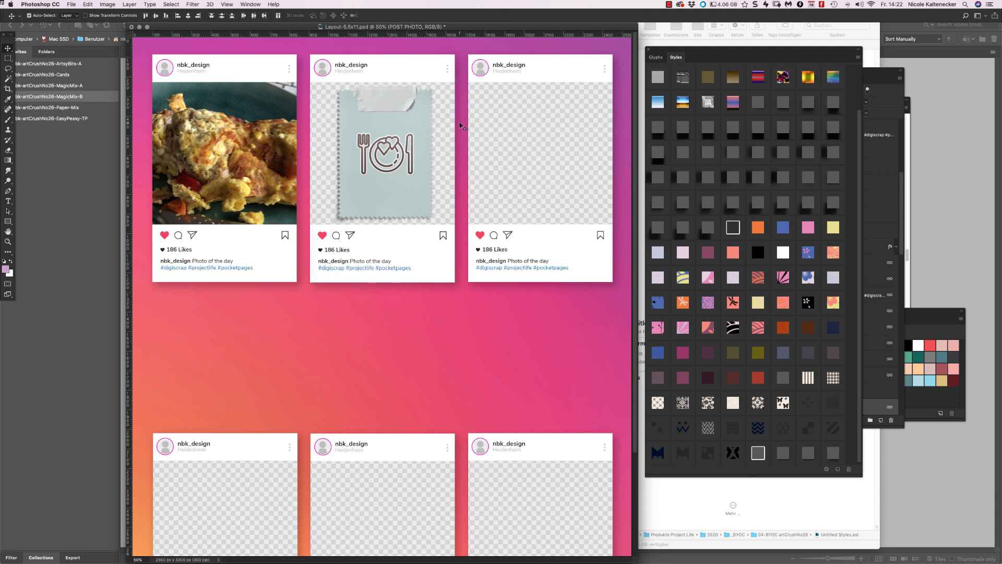
Reselect the POST PHOTO layer behind the mint card and try striped, chevron and cream floral pattern styles on it
{"action": "left_click", "coordinate": [468, 251]}
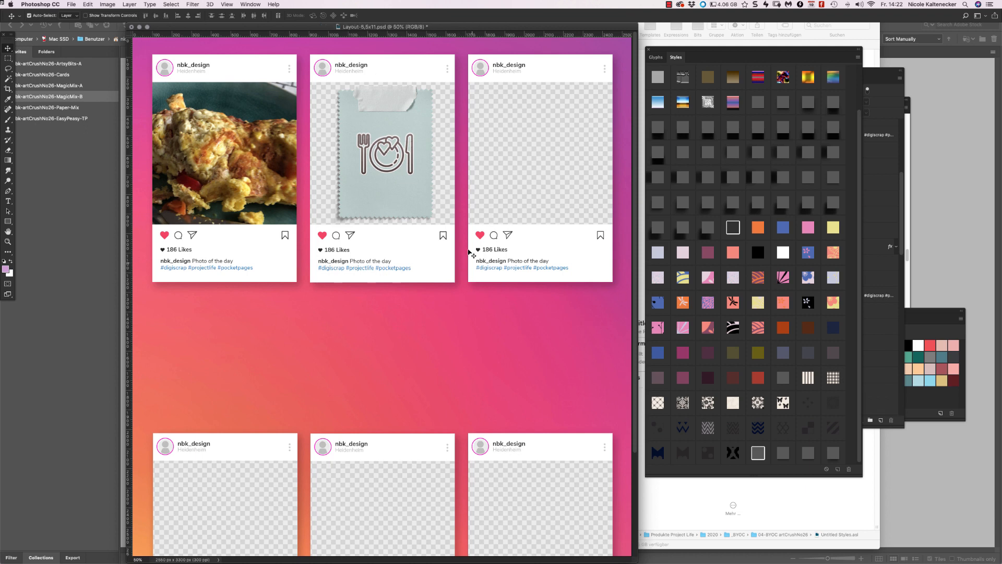
{"action": "left_click", "coordinate": [448, 181]}
{"action": "left_click", "coordinate": [483, 316]}
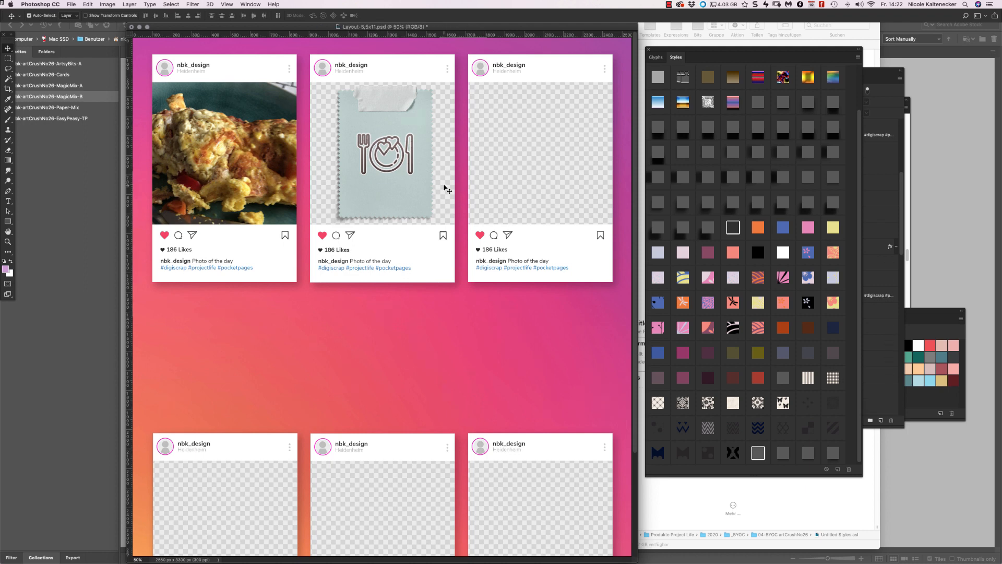
{"action": "left_click", "coordinate": [445, 187]}
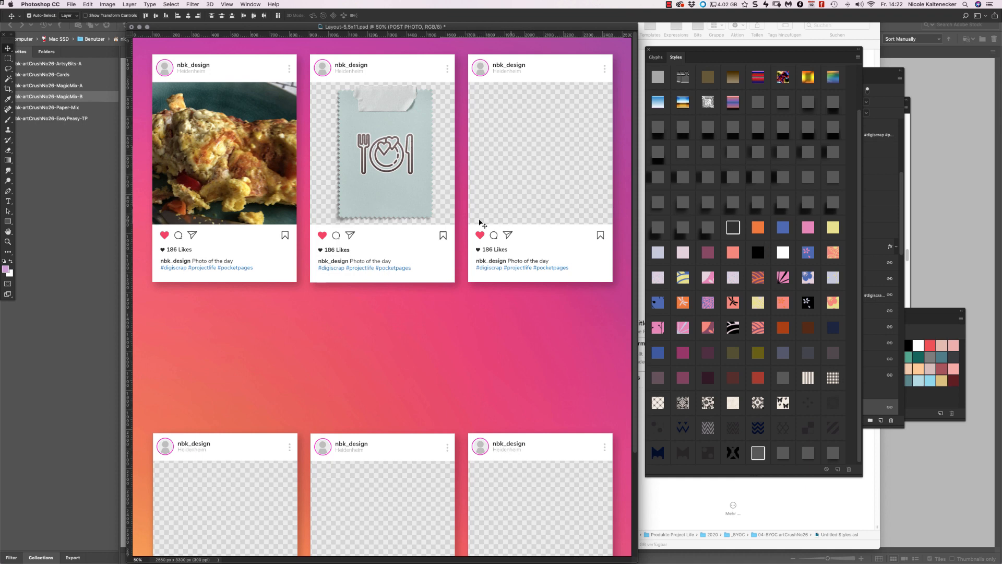
{"action": "left_click", "coordinate": [808, 378]}
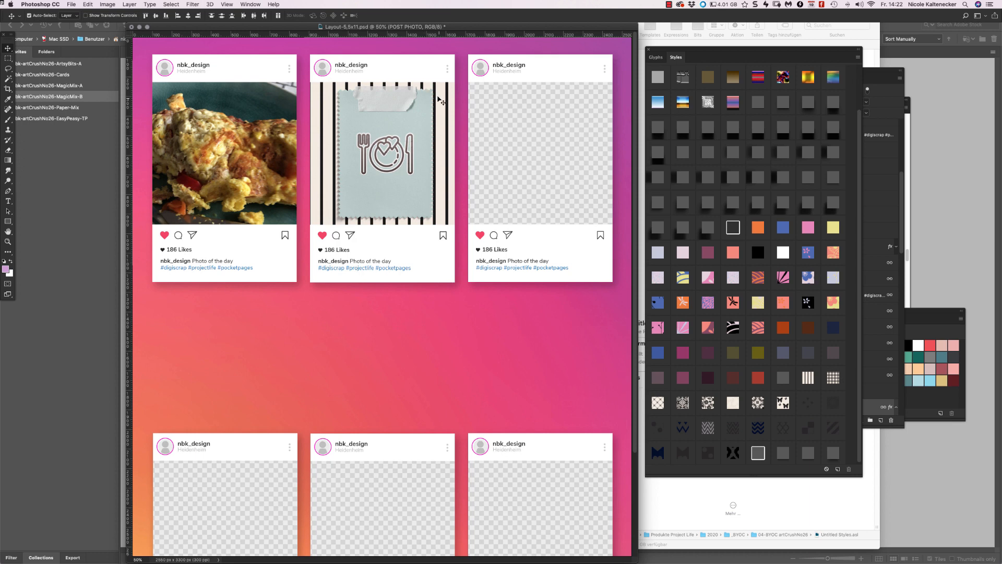
{"action": "left_click", "coordinate": [658, 402]}
{"action": "left_click", "coordinate": [684, 427]}
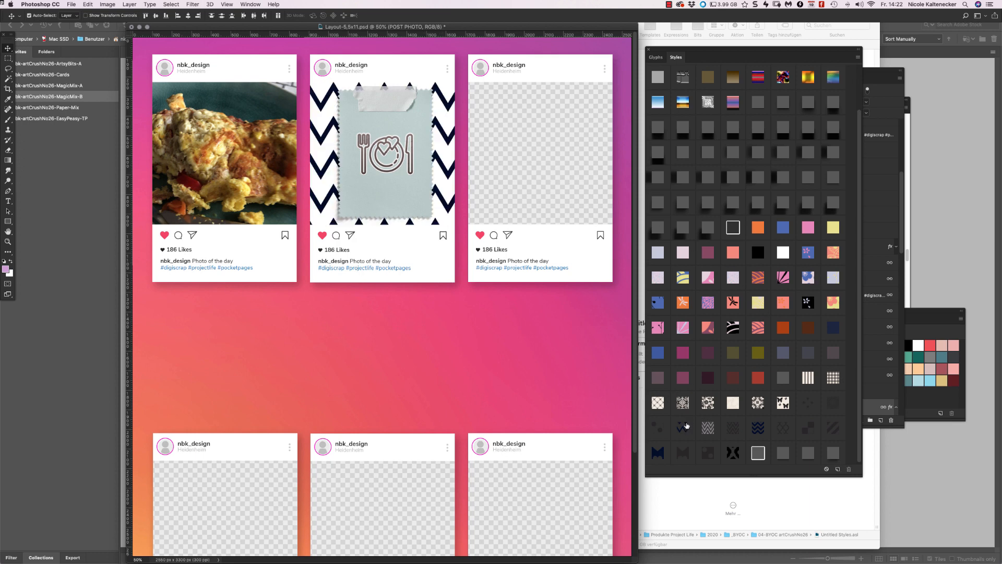
{"action": "left_click", "coordinate": [734, 402]}
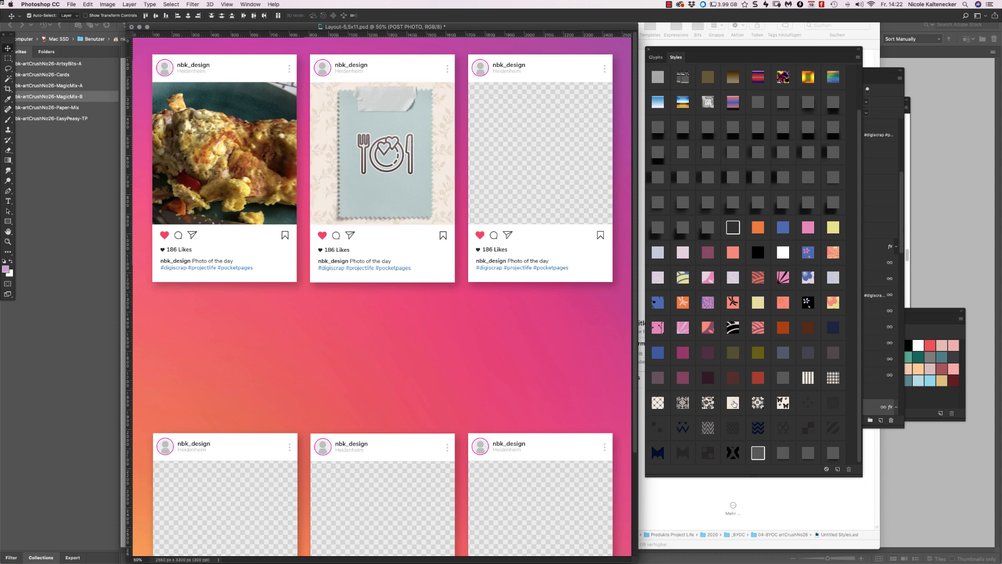
Compare solid blue, yellow and lilac styles on the upper-middle POST PHOTO layer and apply the yellow one
{"action": "left_click", "coordinate": [785, 248]}
{"action": "left_click", "coordinate": [784, 227]}
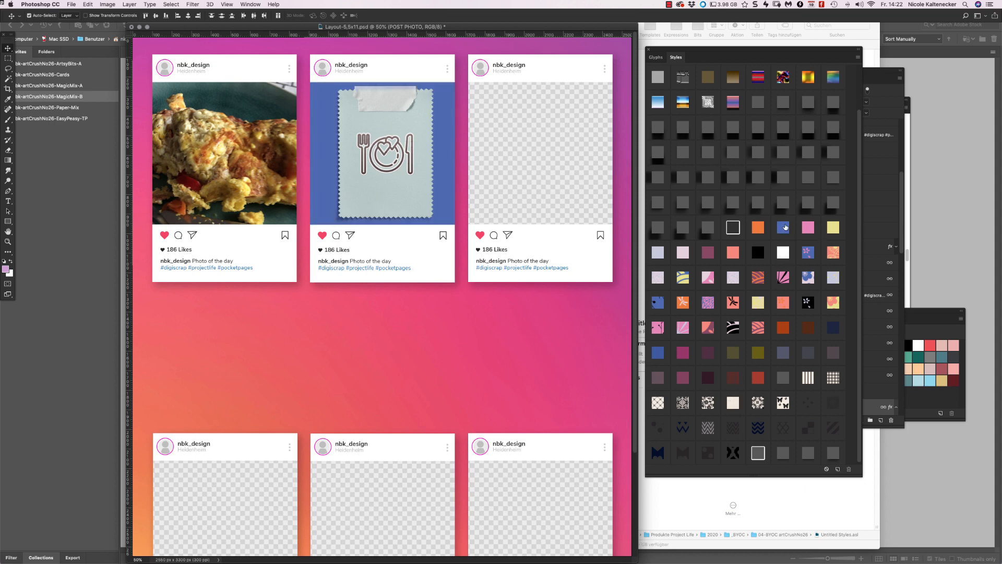
{"action": "left_click", "coordinate": [812, 228]}
{"action": "left_click", "coordinate": [834, 228]}
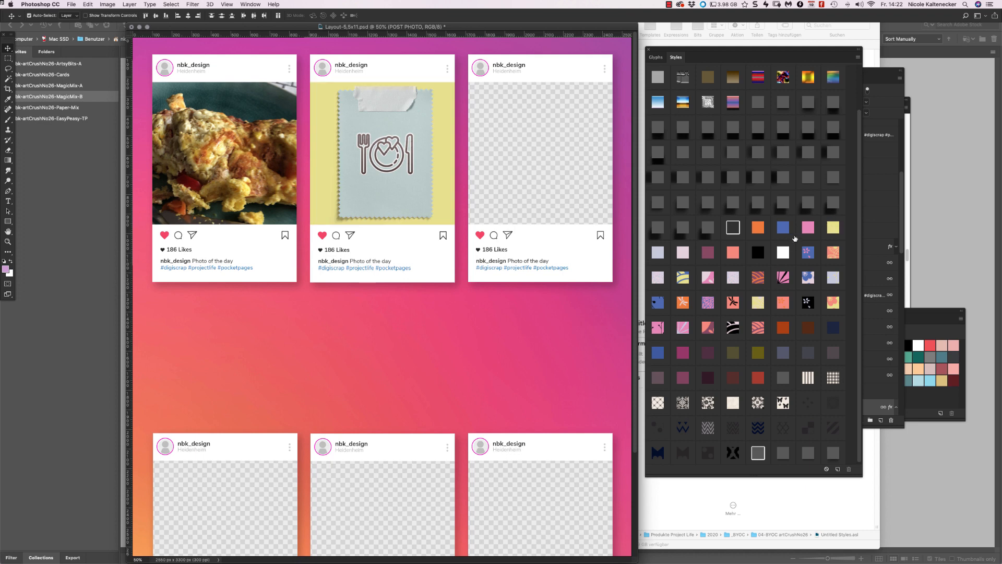
{"action": "left_click", "coordinate": [658, 253]}
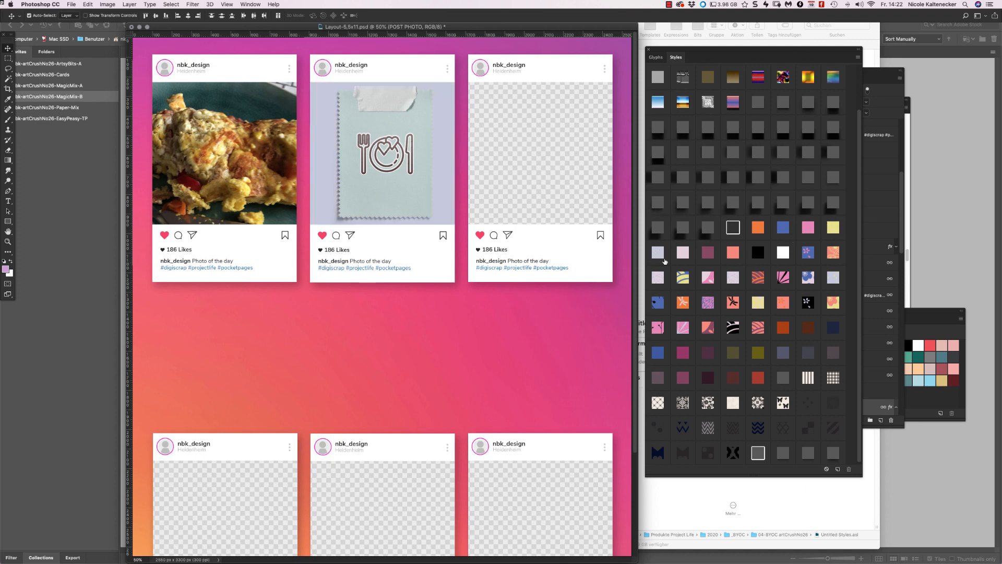
{"action": "left_click", "coordinate": [832, 225]}
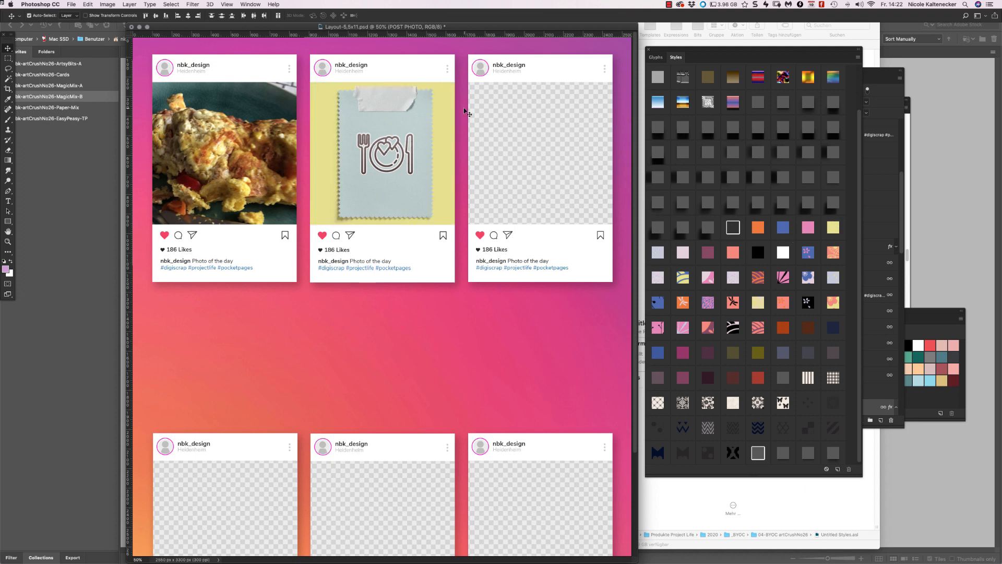
Select the POST PHOTO layer of the upper-right post and open the Snapchat album in Fotos
{"action": "left_click", "coordinate": [538, 163]}
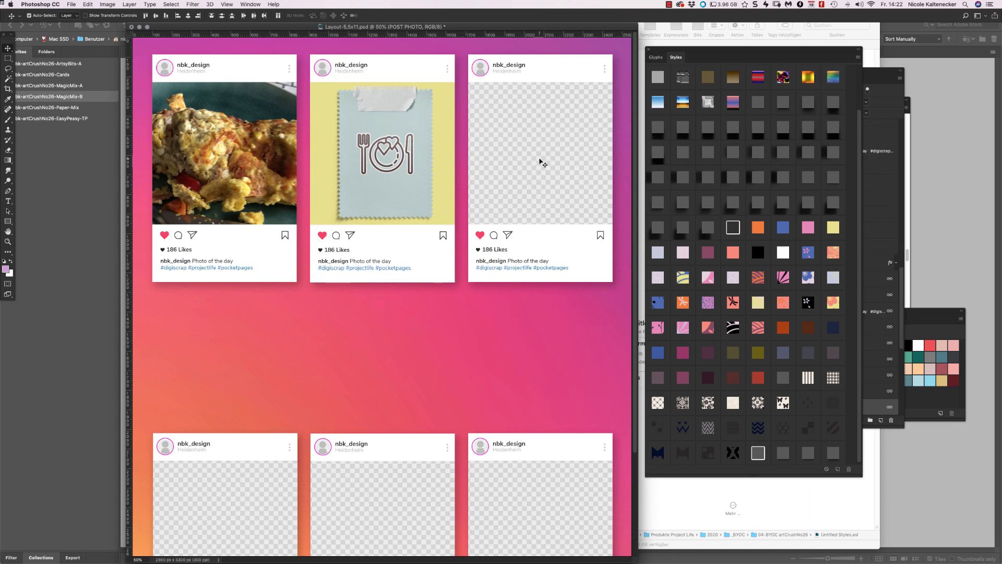
{"action": "mouse_move", "coordinate": [692, 558]}
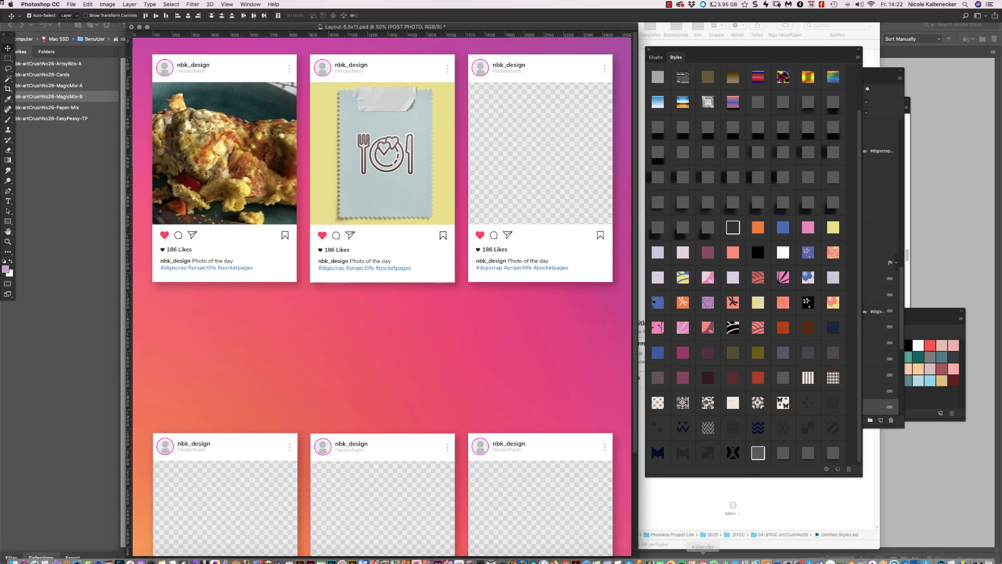
{"action": "left_click", "coordinate": [696, 559]}
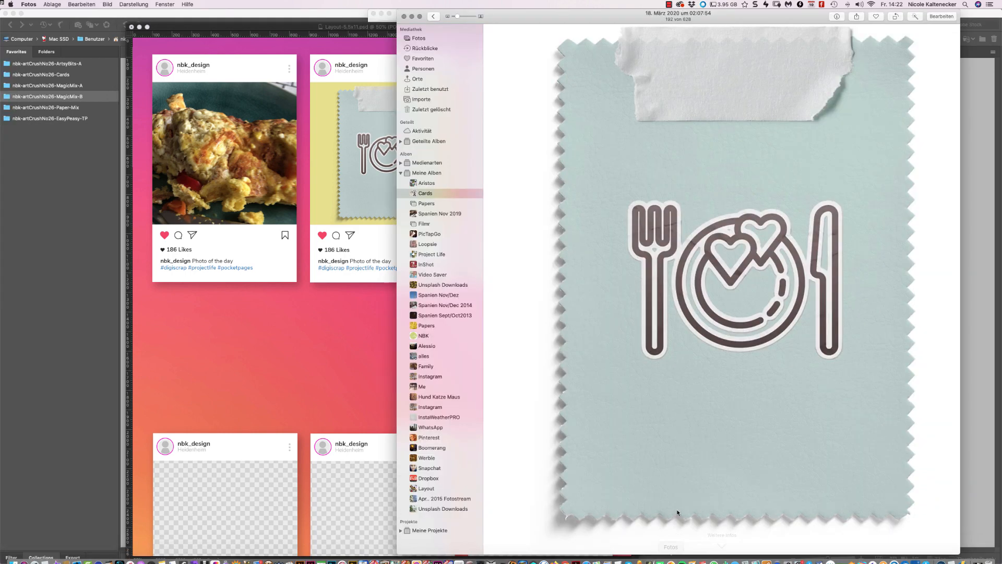
{"action": "left_click", "coordinate": [433, 16]}
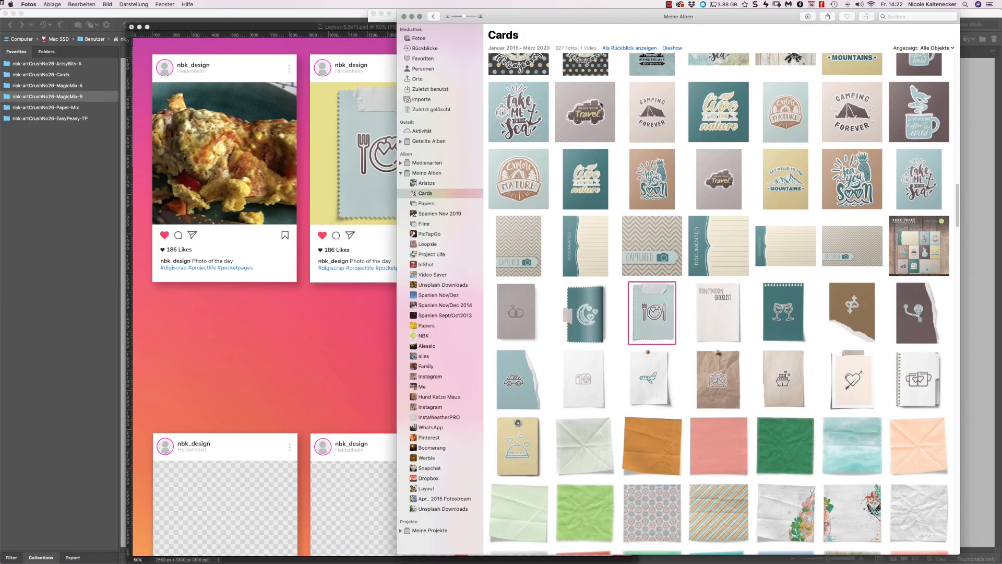
{"action": "left_click", "coordinate": [427, 40]}
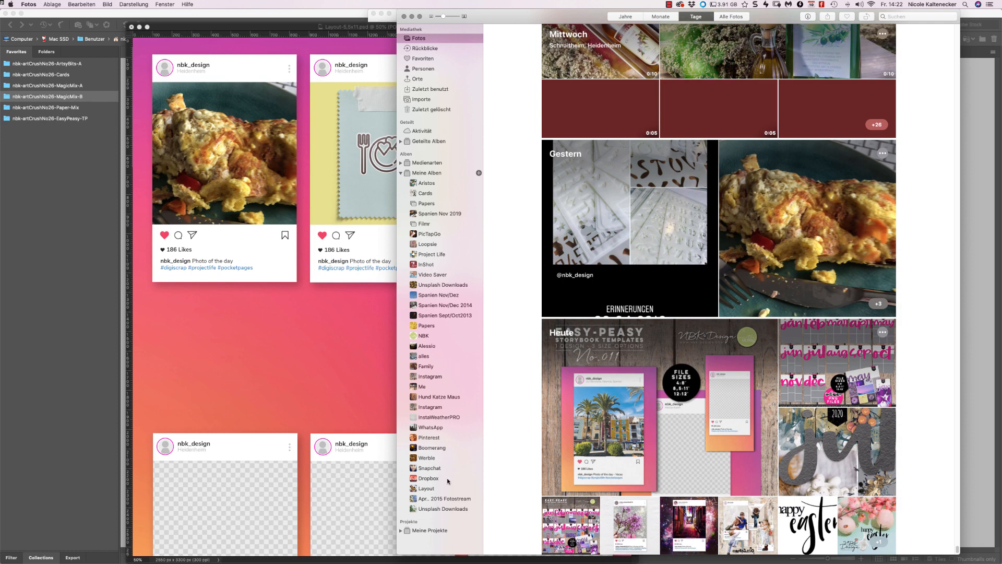
{"action": "left_click", "coordinate": [433, 468]}
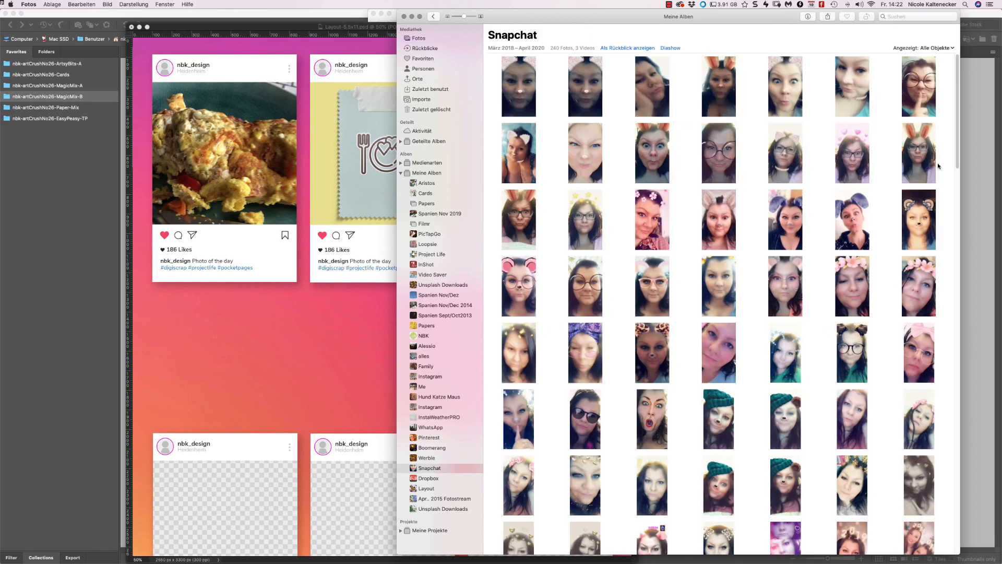
Copy the sepia selfie with gold hearts from the Snapchat album and paste it above the upper-right post's POST PHOTO layer
{"action": "scroll", "coordinate": [938, 166], "scroll_direction": "down", "scroll_amount": 5}
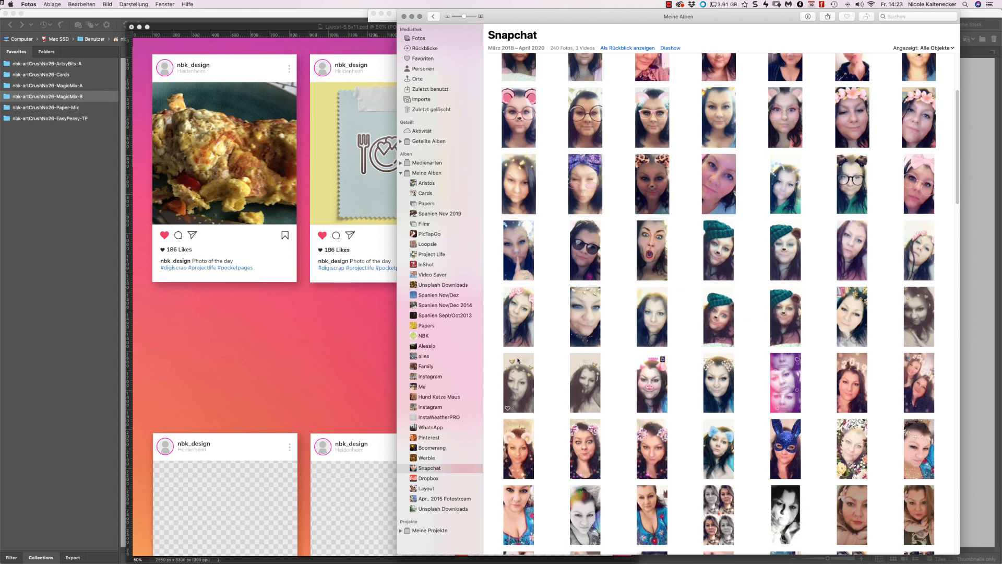
{"action": "left_click", "coordinate": [530, 389]}
{"action": "double_click", "coordinate": [530, 389]}
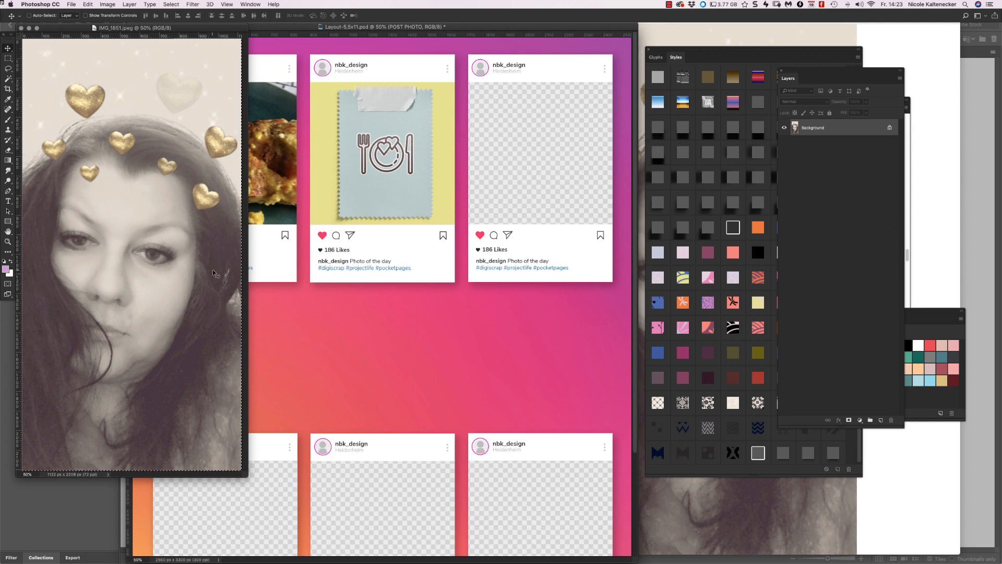
{"action": "key", "text": "super+w"}
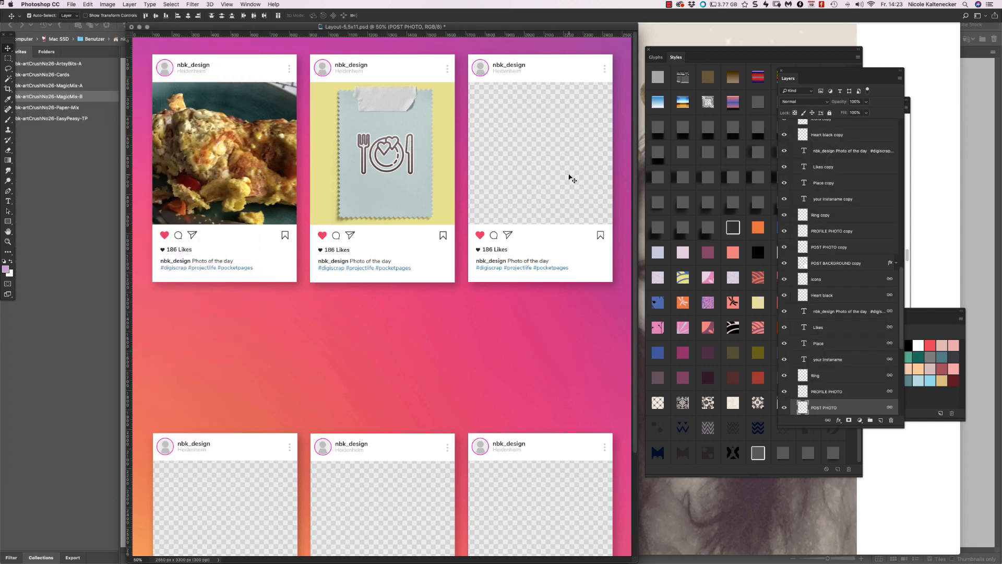
{"action": "key", "text": "super"}
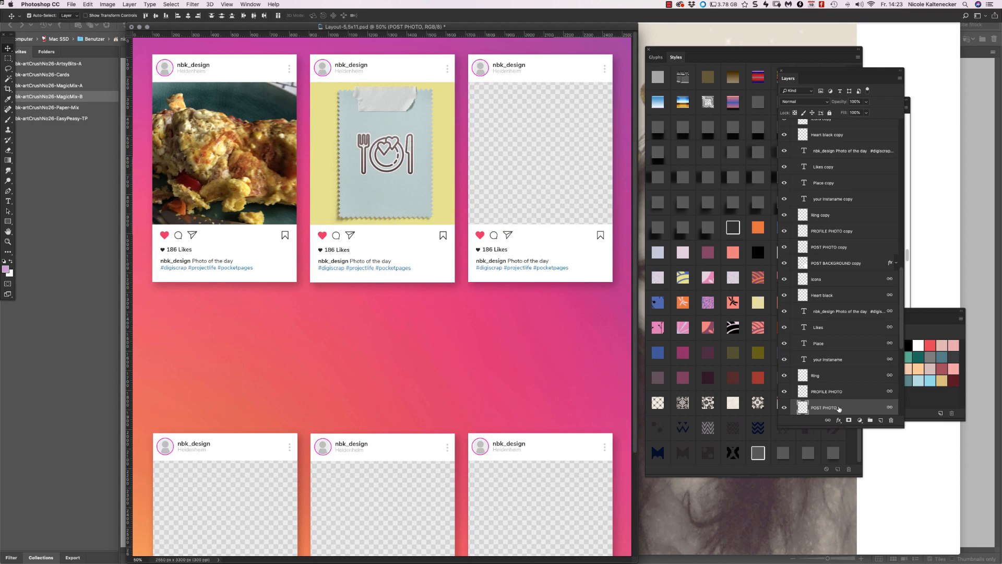
{"action": "key", "text": "super+v"}
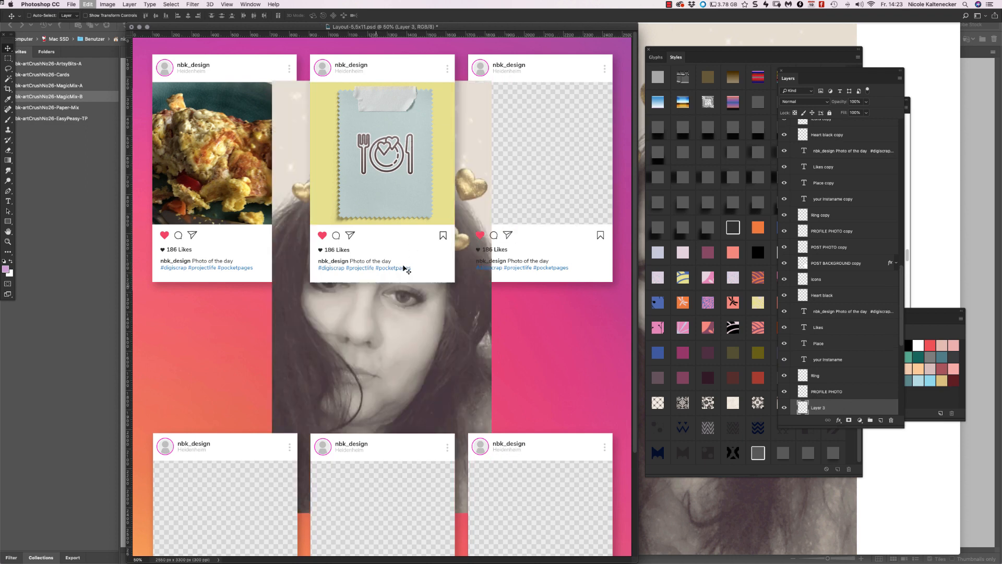
Clip the selfie to the upper-right POST PHOTO layer and scale it to about 740 px wide to fit the photo area
{"action": "left_click_drag", "start_coordinate": [414, 336], "coordinate": [556, 185]}
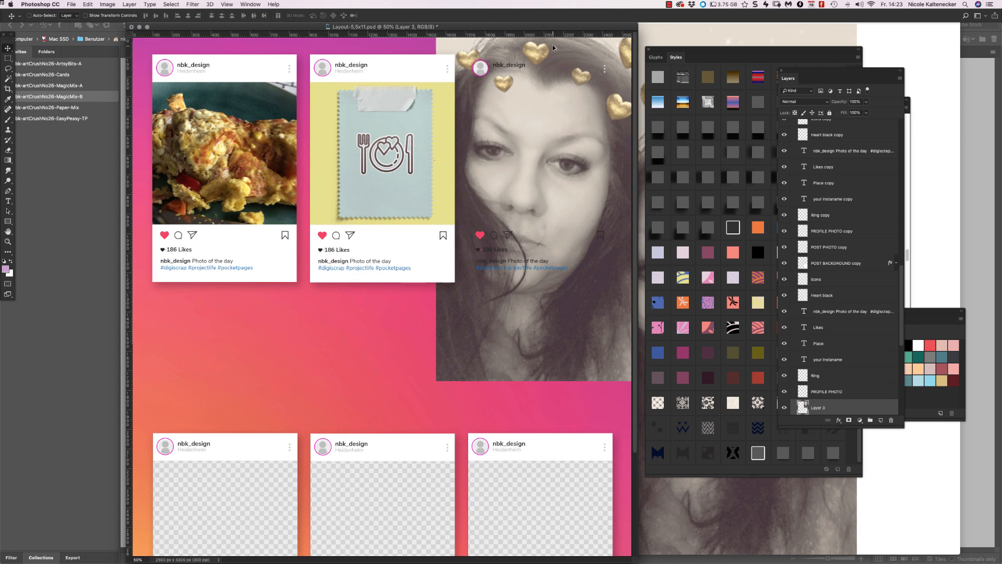
{"action": "key", "text": "super+alt+g"}
{"action": "key", "text": "super+t"}
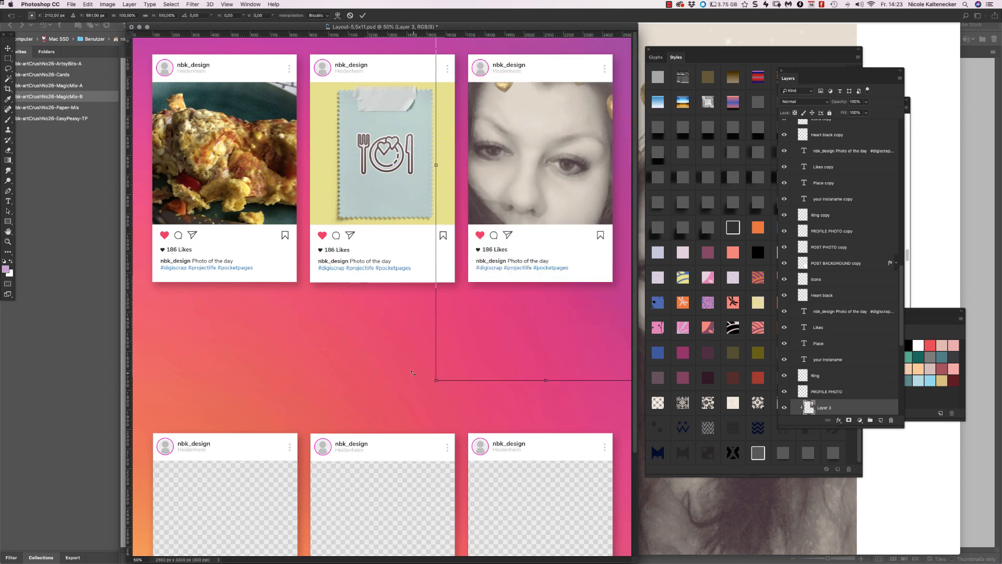
{"action": "left_click_drag", "start_coordinate": [437, 380], "coordinate": [482, 321]}
{"action": "left_click_drag", "start_coordinate": [610, 298], "coordinate": [601, 283]}
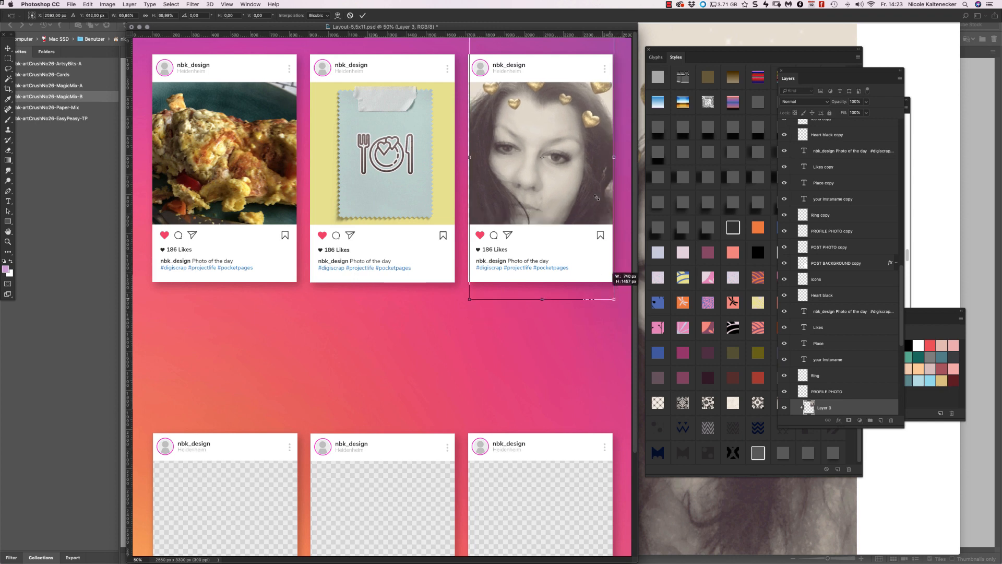
{"action": "left_click_drag", "start_coordinate": [568, 179], "coordinate": [573, 181]}
{"action": "key", "text": "Return"}
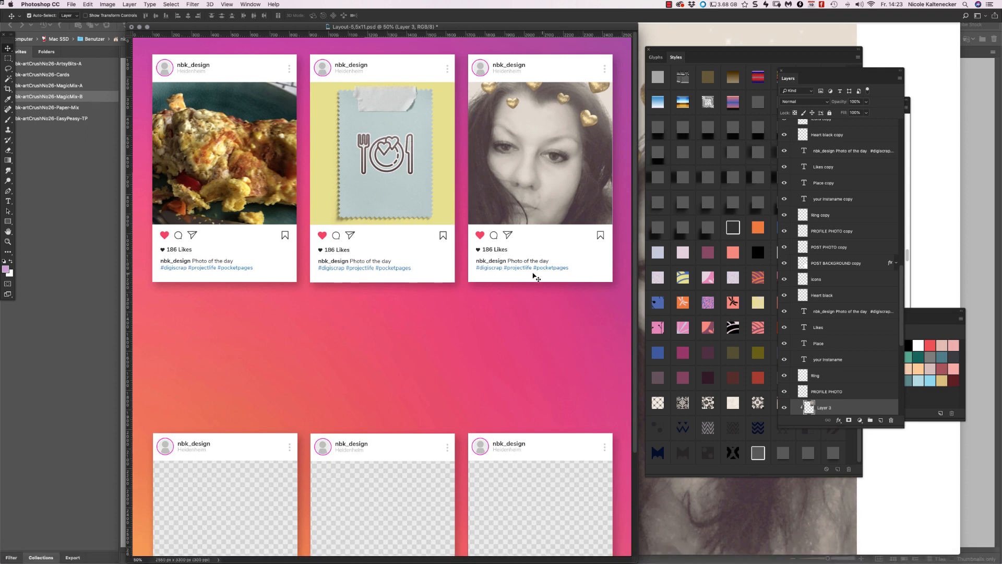
Switch to Safari, load instagram.com in a new tab and open the account's own profile
{"action": "scroll", "coordinate": [368, 327], "scroll_direction": "down", "scroll_amount": 1}
{"action": "left_click_drag", "start_coordinate": [367, 327], "coordinate": [381, 205]}
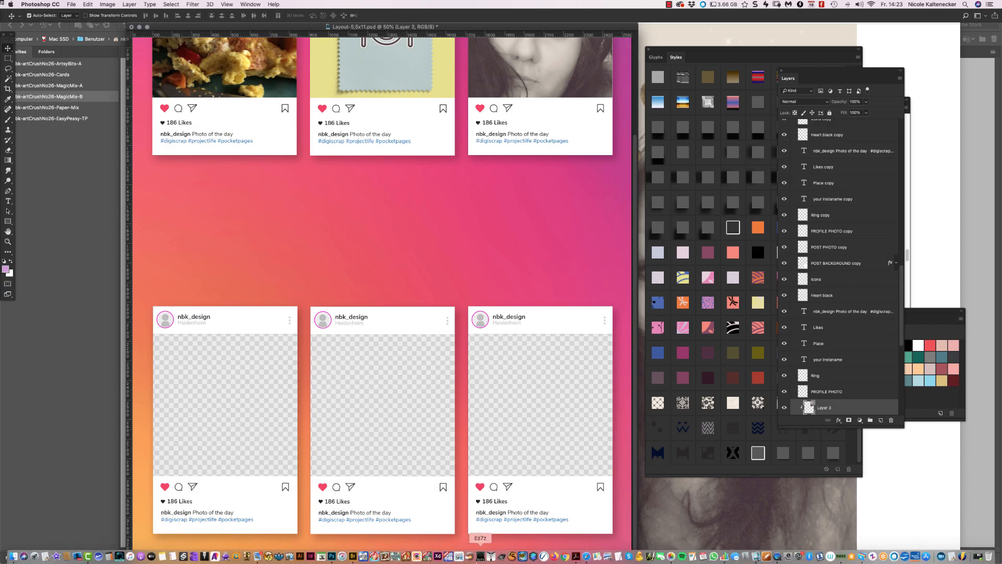
{"action": "left_click", "coordinate": [587, 557]}
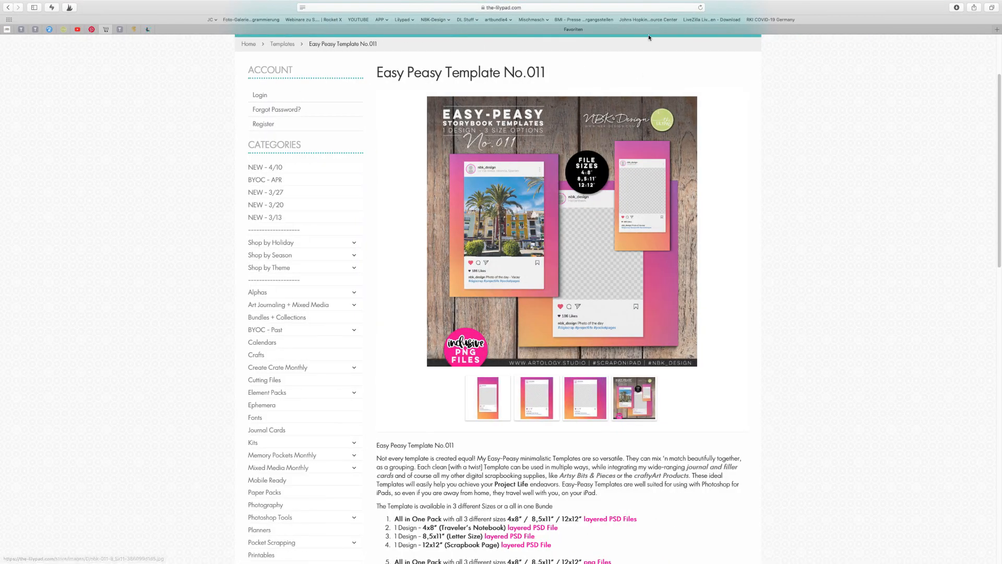
{"action": "key", "text": "super+t"}
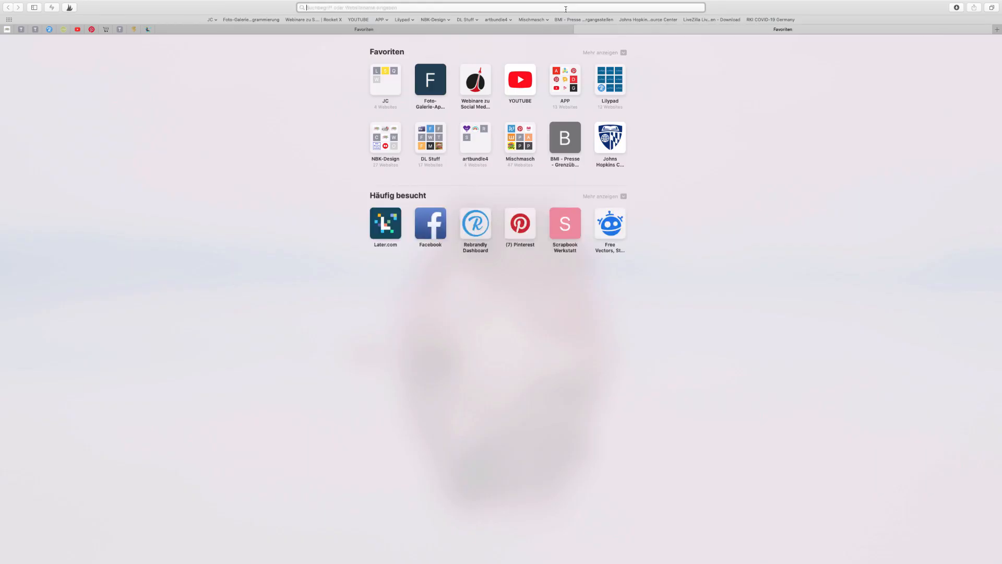
{"action": "type", "text": "instagram.com"}
{"action": "key", "text": "Return"}
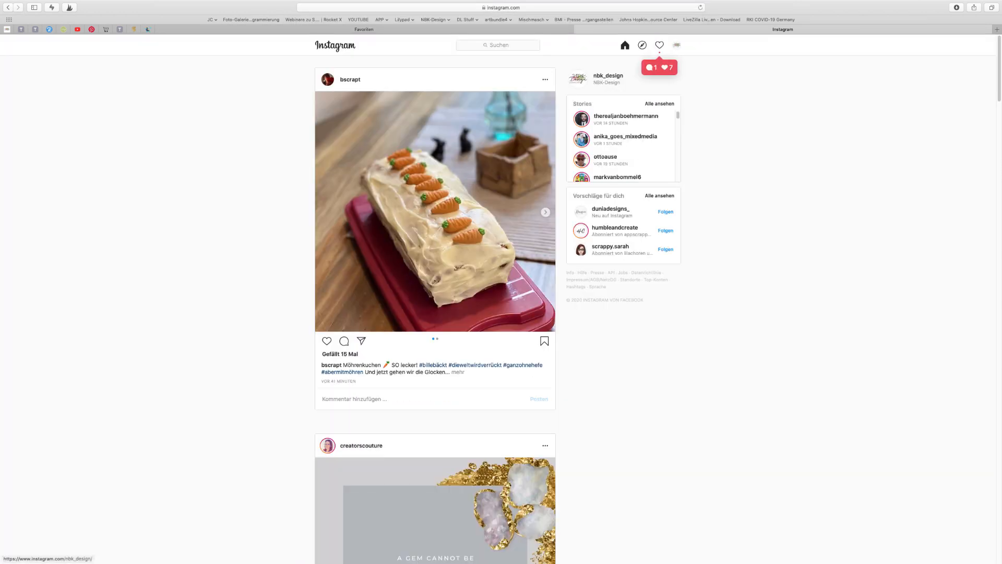
{"action": "left_click", "coordinate": [676, 45]}
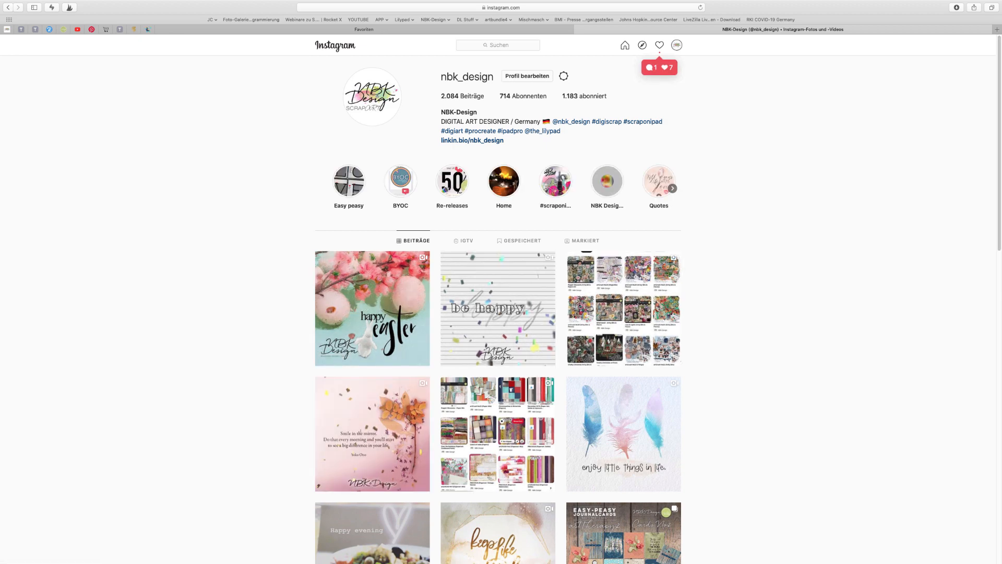
Find the "Happy evening" salad bowl photo among the profile's posts and open it
{"action": "scroll", "coordinate": [497, 314], "scroll_direction": "down", "scroll_amount": 4}
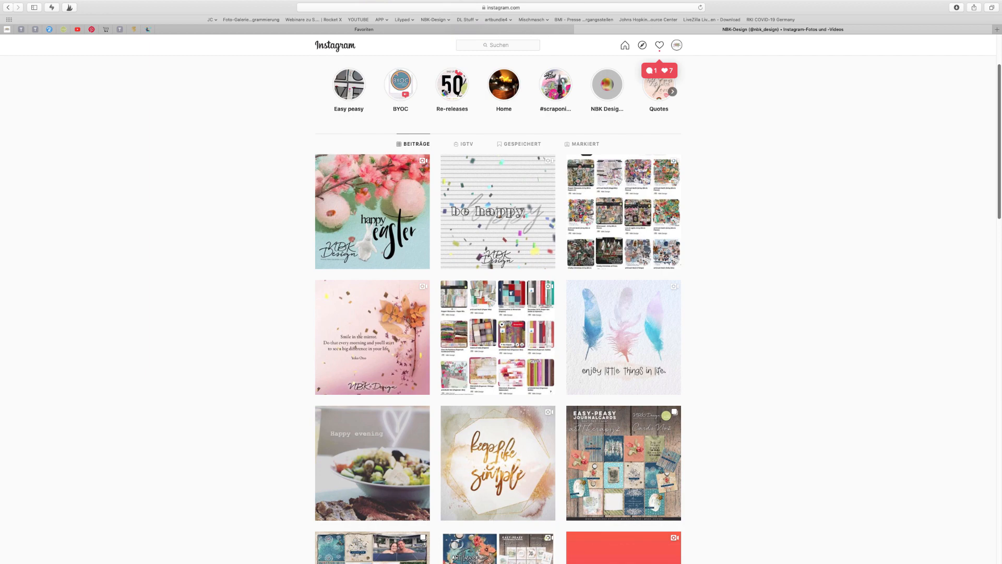
{"action": "scroll", "coordinate": [373, 229], "scroll_direction": "down", "scroll_amount": 10}
{"action": "left_click", "coordinate": [372, 230]}
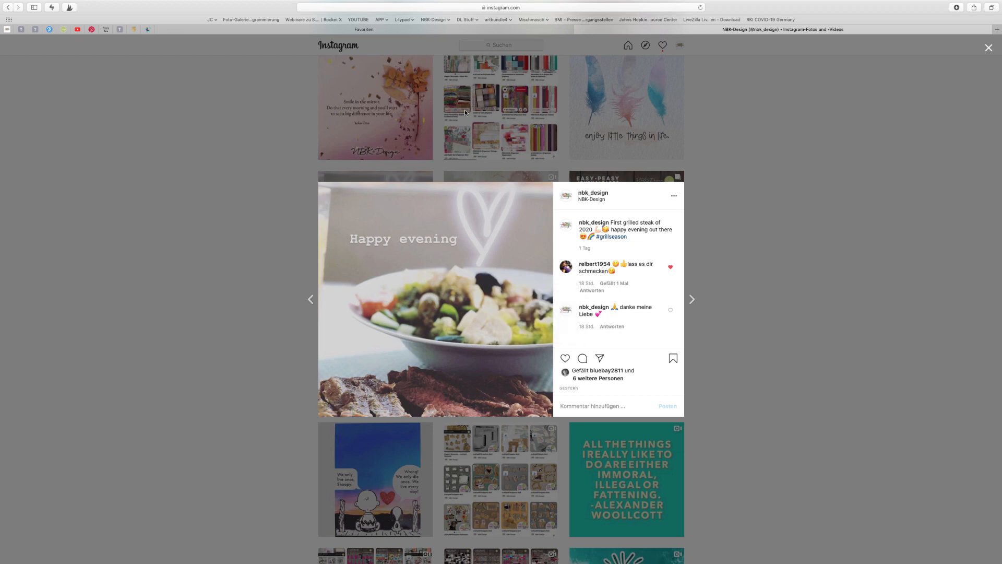
Capture the "Happy evening" photo as a screenshot and paste it into the Photoshop layout
{"action": "key", "text": "super+shift+4"}
{"action": "left_click_drag", "start_coordinate": [318, 182], "coordinate": [554, 417]}
{"action": "mouse_move", "coordinate": [437, 556]}
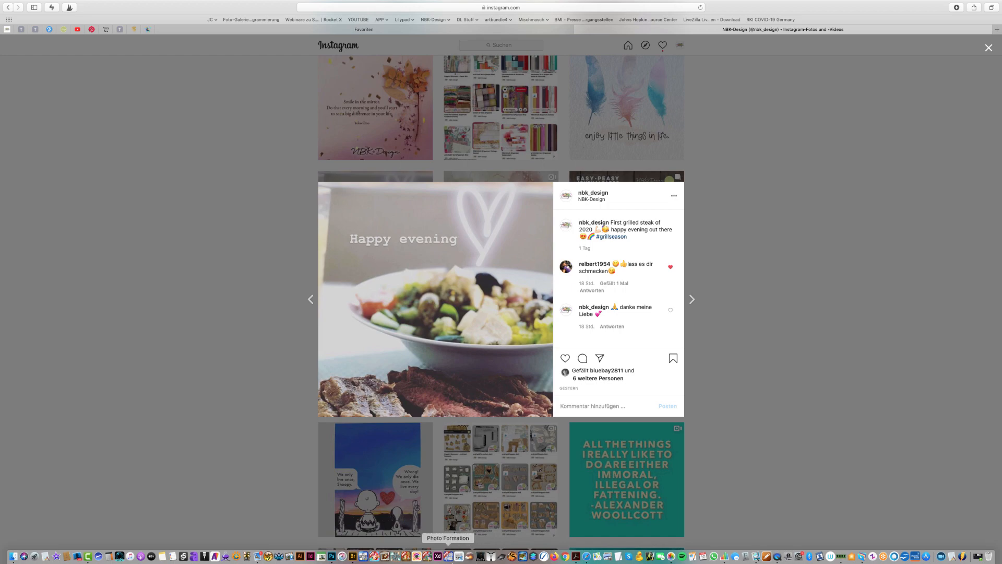
{"action": "left_click", "coordinate": [331, 557]}
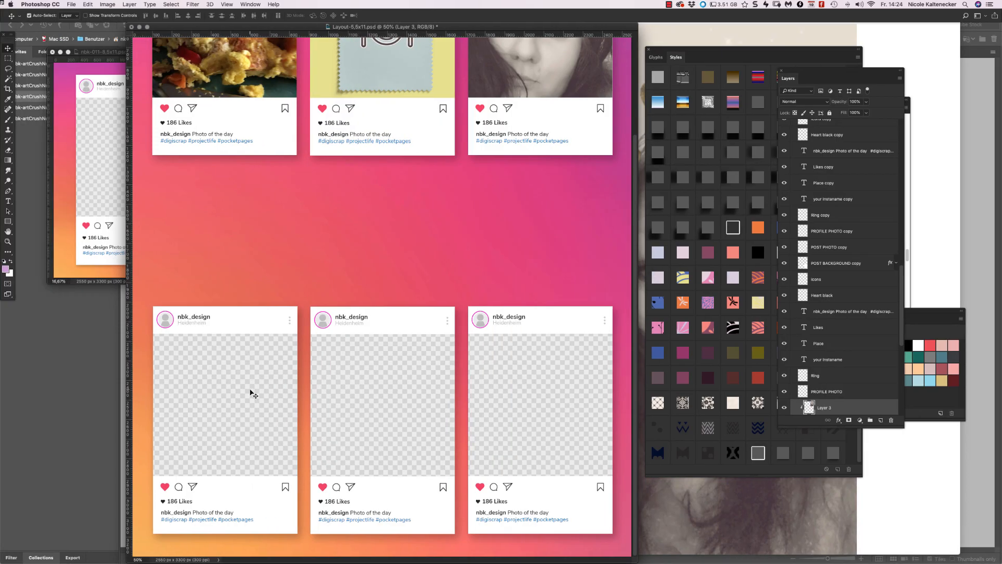
{"action": "key", "text": "super+v"}
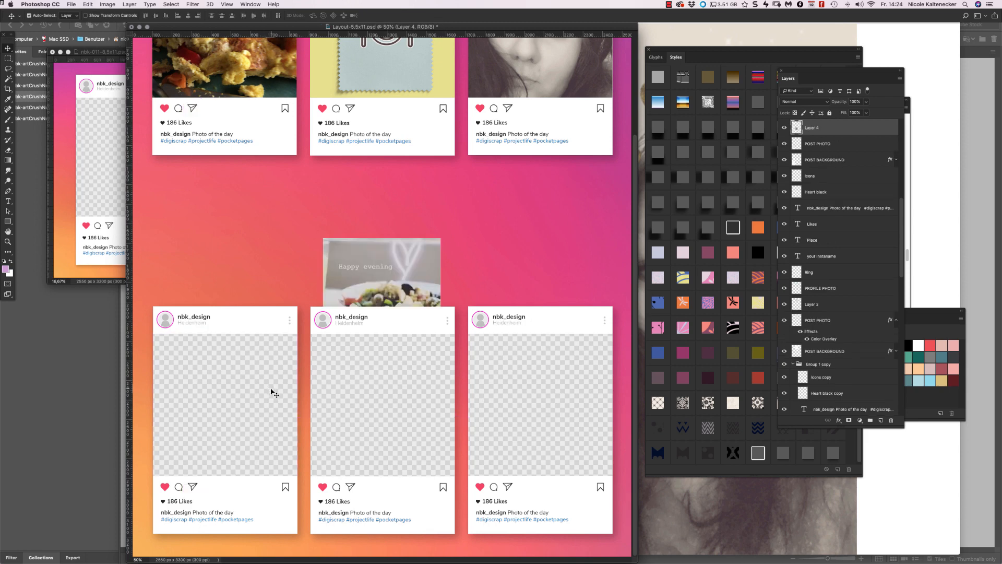
Place the "Happy evening" photo over the lower-left post, enlarge it to about 124% and clip it to the POST PHOTO layer
{"action": "left_click_drag", "start_coordinate": [432, 244], "coordinate": [261, 342]}
{"action": "key", "text": "super+t"}
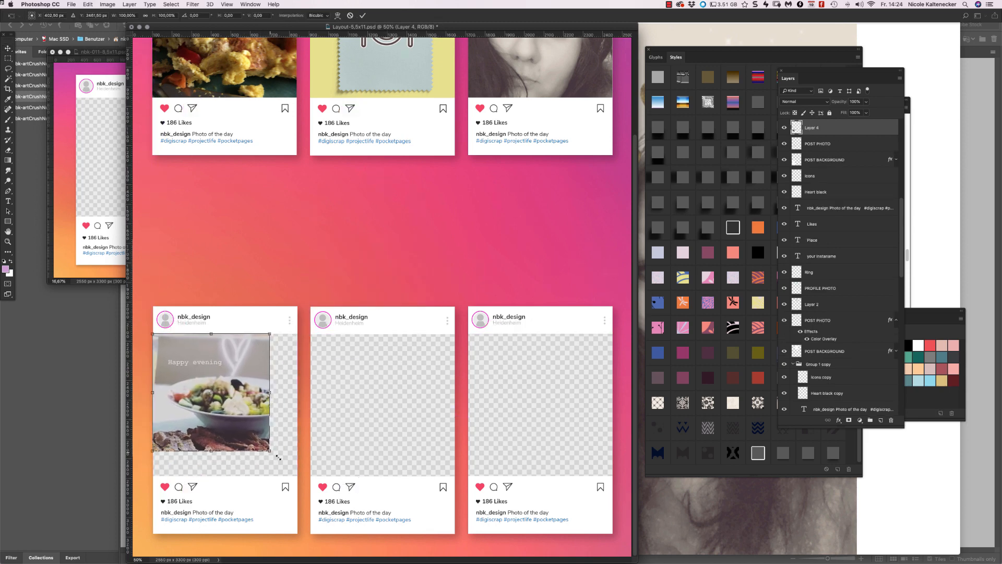
{"action": "left_click_drag", "start_coordinate": [278, 457], "coordinate": [297, 478]}
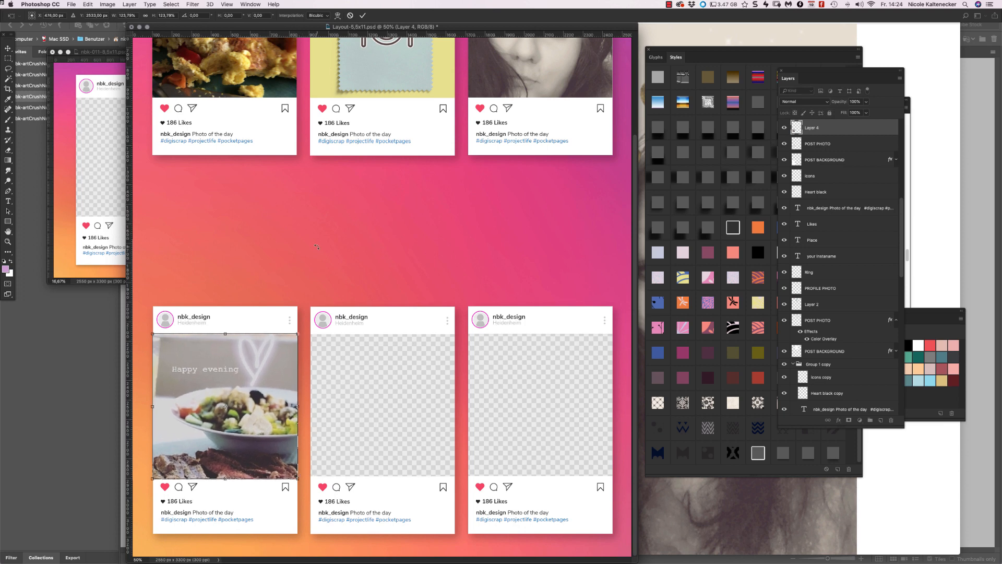
{"action": "key", "text": "Return"}
{"action": "key", "text": "alt+super+g"}
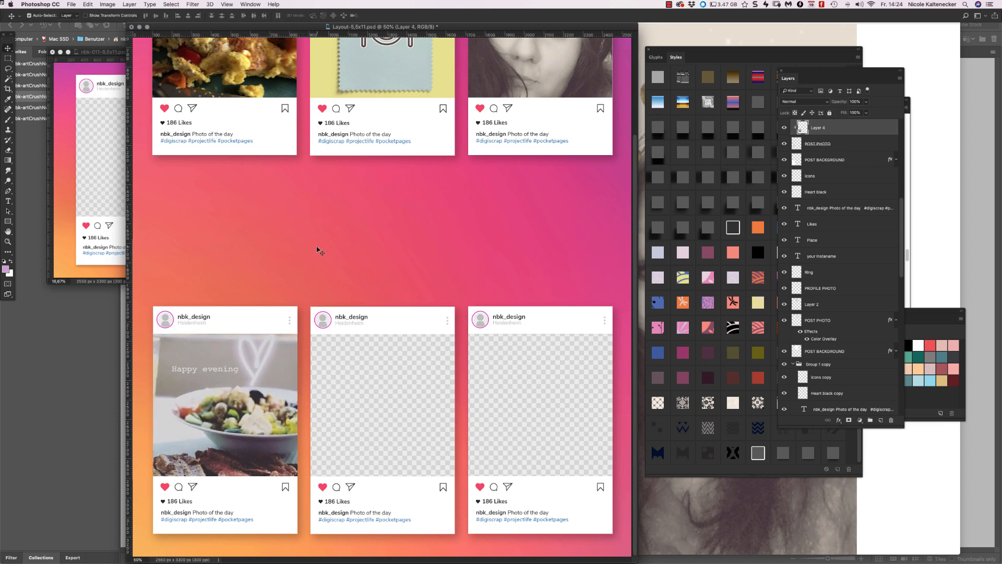
{"action": "left_click", "coordinate": [728, 522]}
{"action": "key", "text": "super+Tab"}
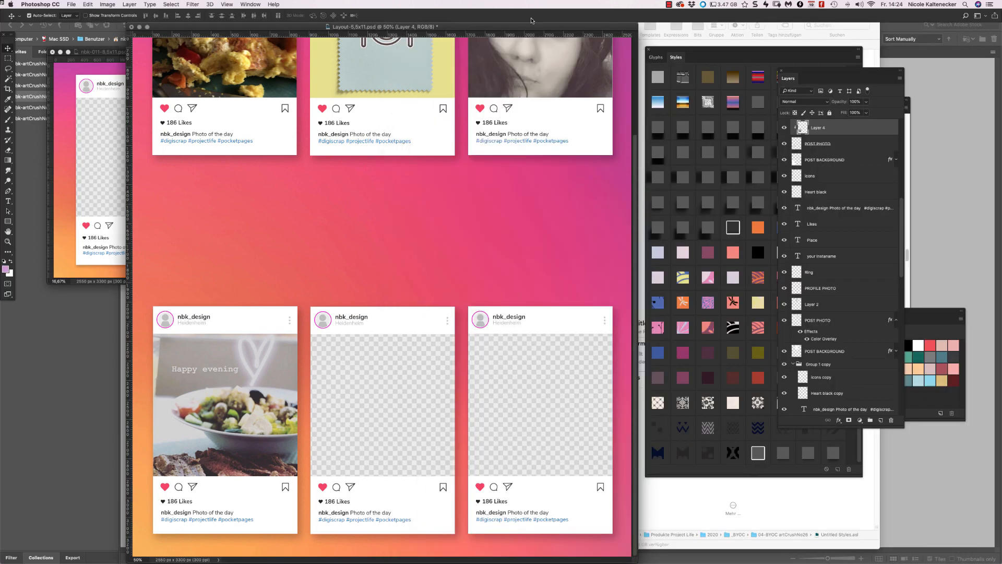
{"action": "left_click", "coordinate": [696, 519]}
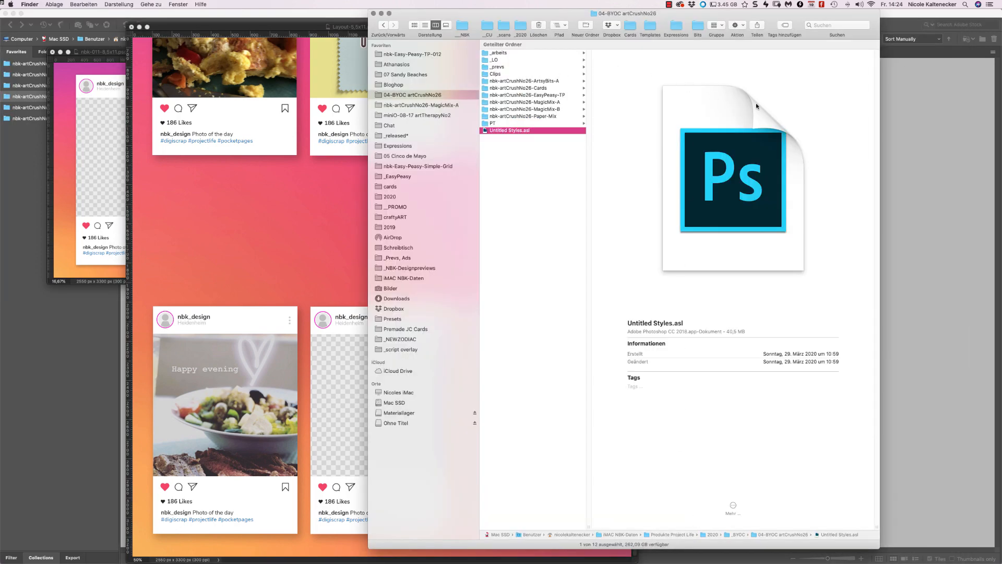
{"action": "left_click", "coordinate": [918, 122]}
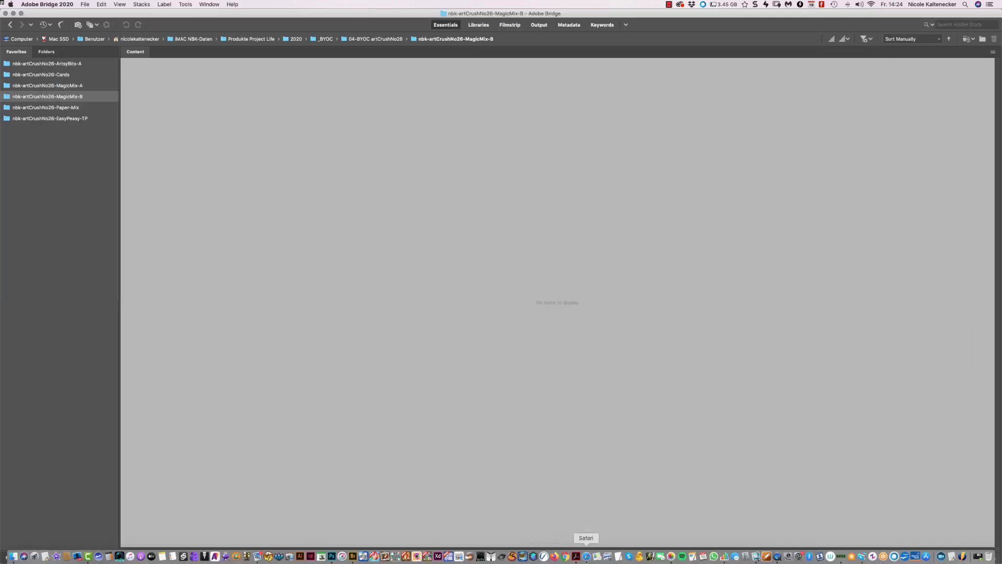
Switch back to Instagram in Safari and open the "Smile & Shine" collage post from the NBK-Design location page
{"action": "left_click", "coordinate": [586, 556]}
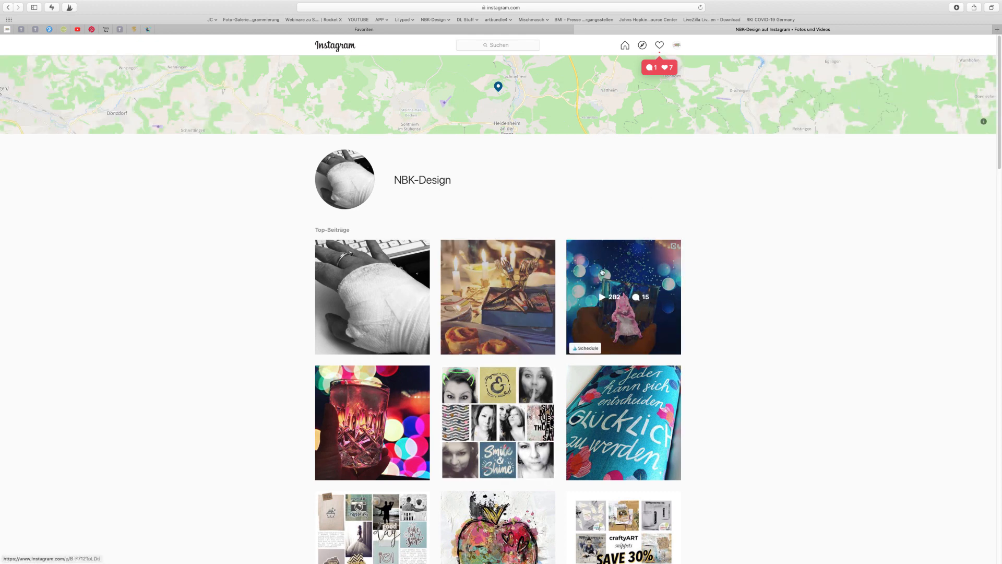
{"action": "left_click", "coordinate": [545, 386]}
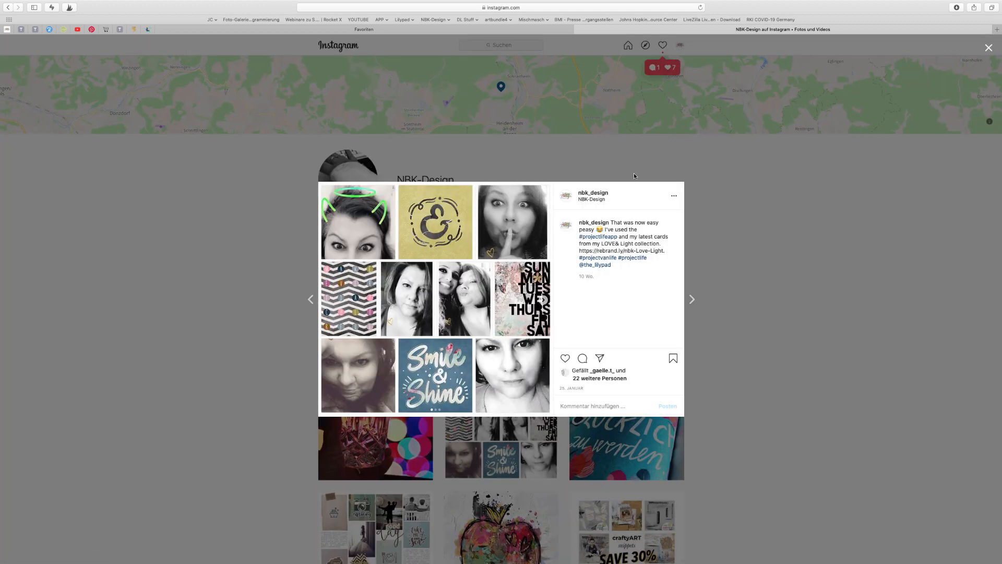
{"action": "right_click", "coordinate": [476, 286]}
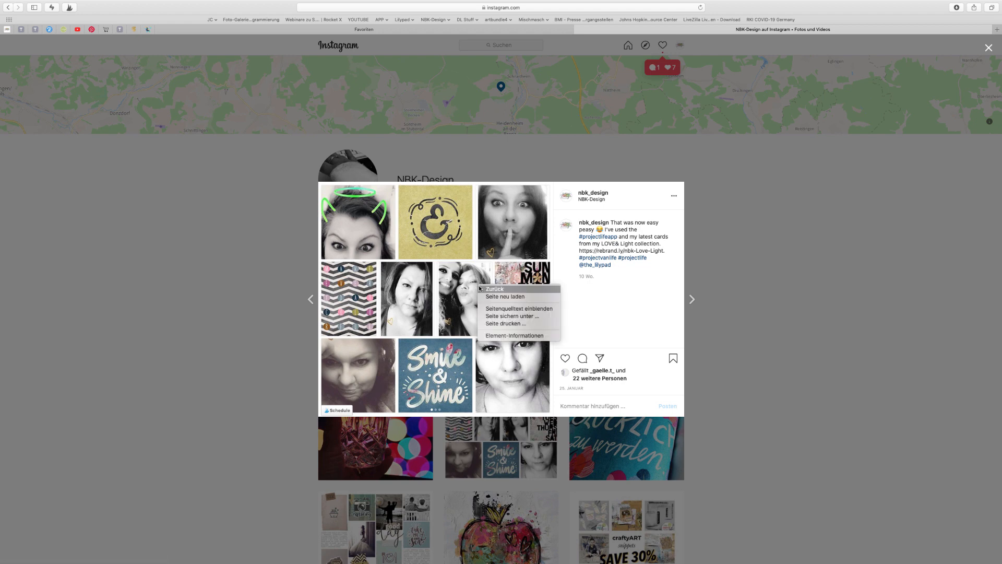
{"action": "left_click", "coordinate": [362, 235]}
{"action": "right_click", "coordinate": [397, 280]}
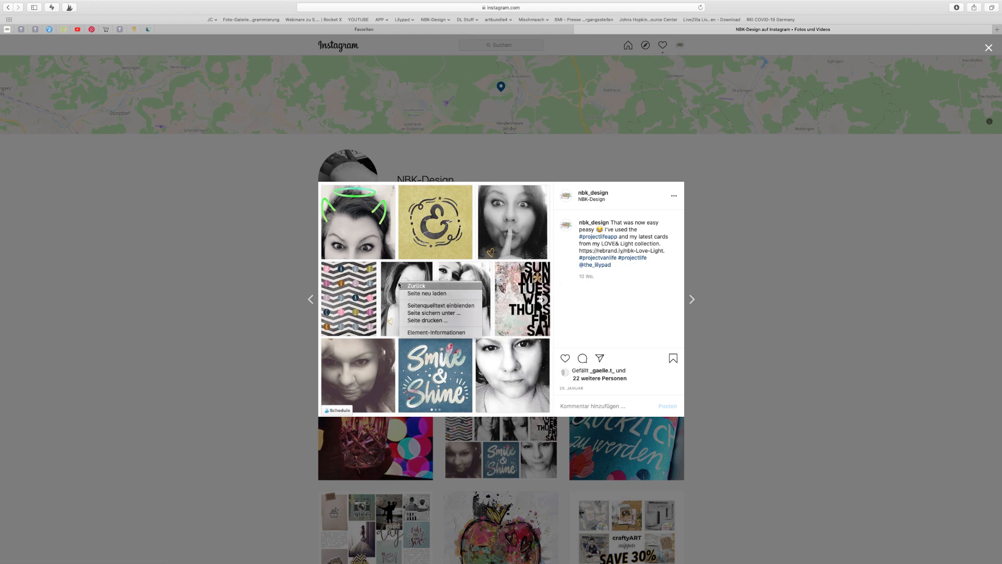
{"action": "left_click", "coordinate": [386, 230]}
Capture the collage as a screenshot and paste it above the lower-middle post's POST PHOTO layer in Photoshop
{"action": "key", "text": "super+shift+4"}
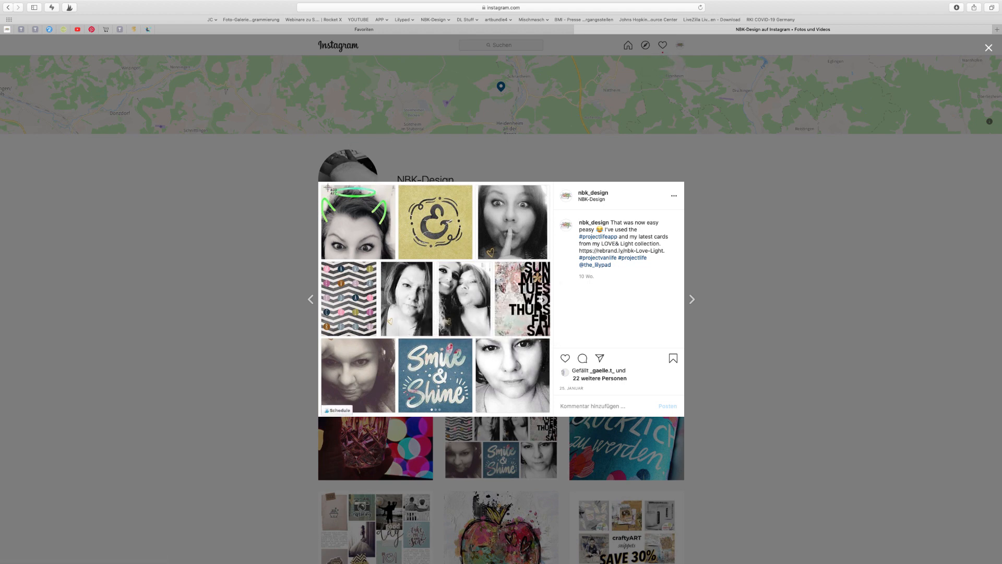
{"action": "left_click_drag", "start_coordinate": [320, 183], "coordinate": [554, 415]}
{"action": "mouse_move", "coordinate": [342, 559]}
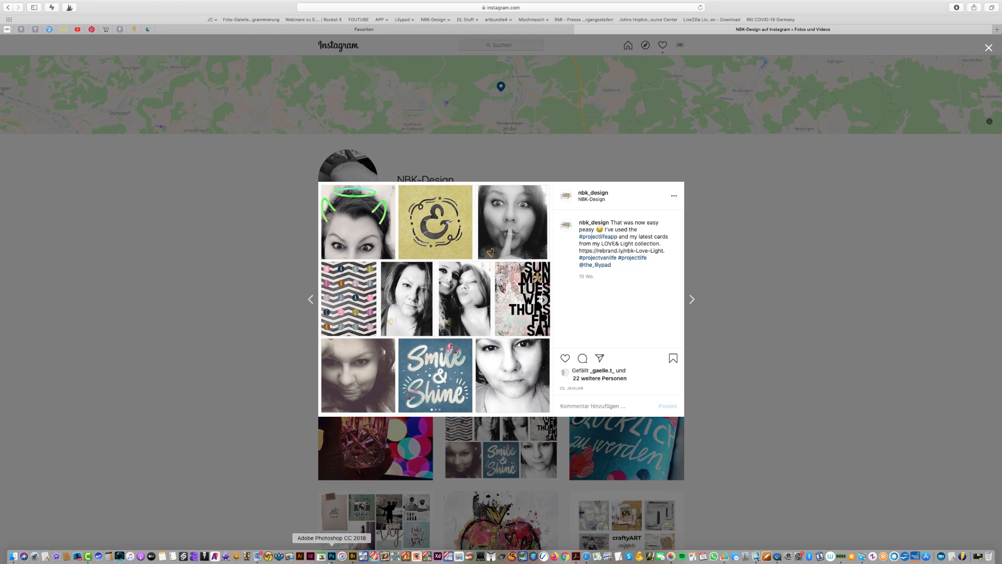
{"action": "right_click", "coordinate": [332, 555]}
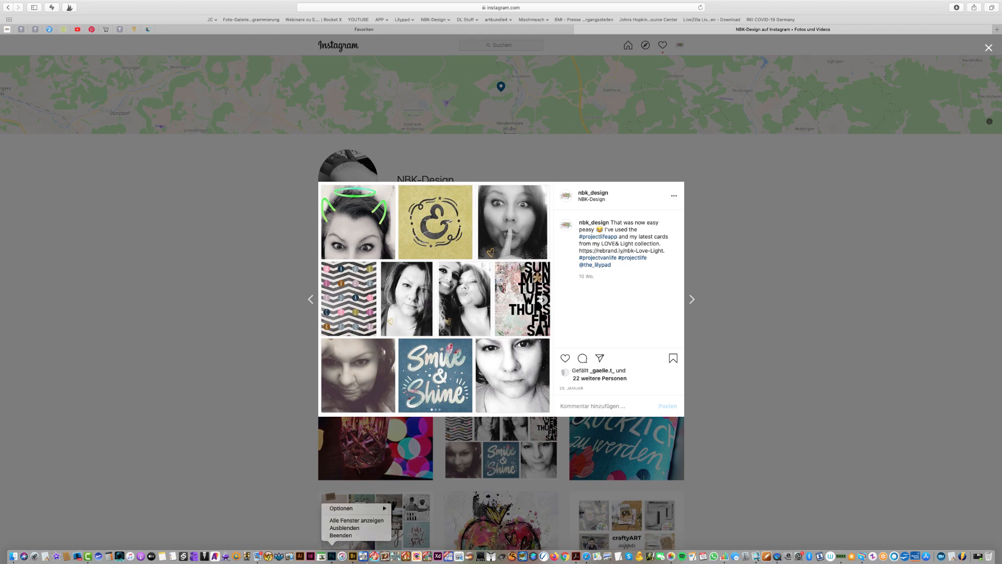
{"action": "left_click", "coordinate": [332, 556]}
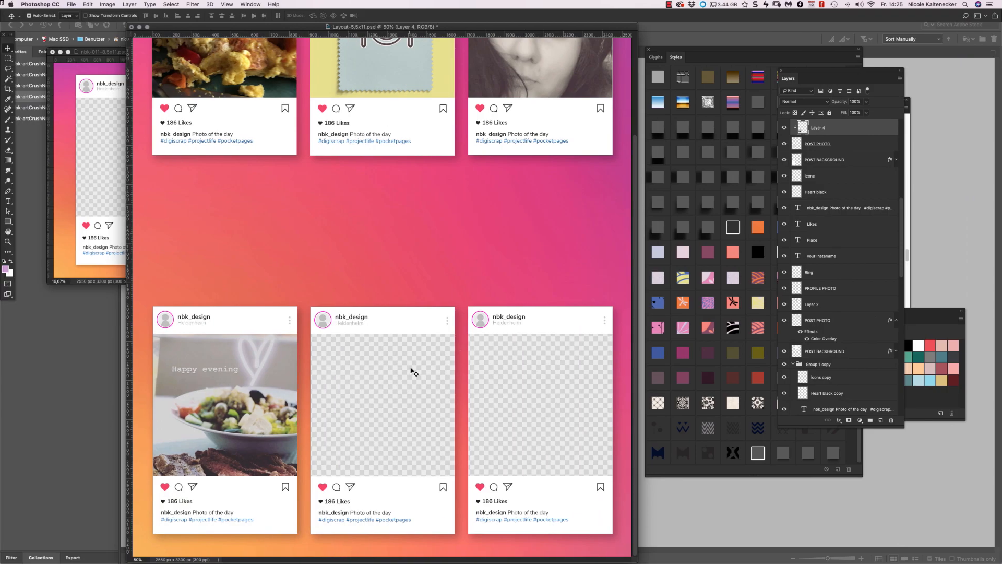
{"action": "left_click", "coordinate": [413, 370], "text": "super"}
{"action": "key", "text": "super+v"}
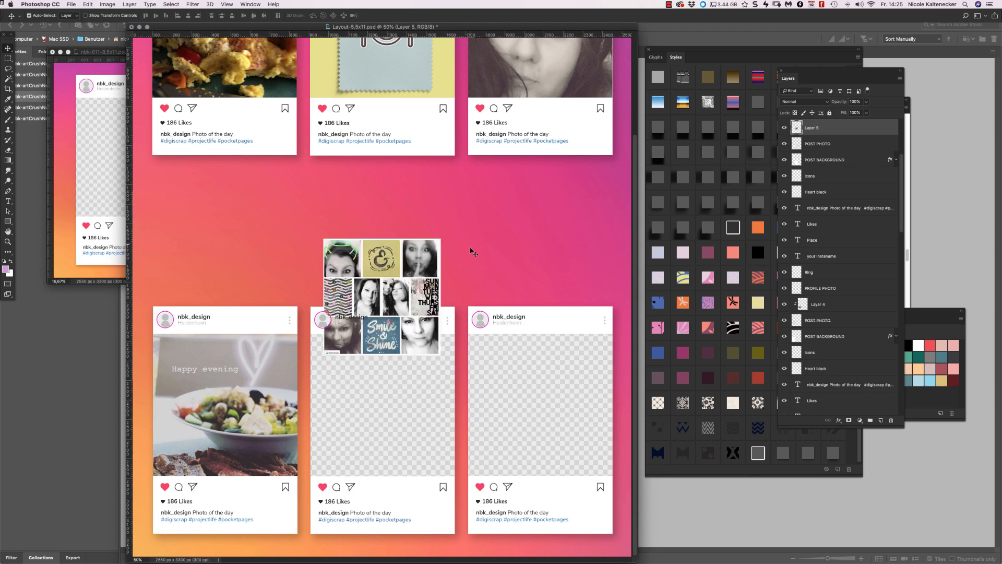
Place the collage over the lower-middle post, enlarge it to about 124% and clip it to the POST PHOTO layer
{"action": "left_click_drag", "start_coordinate": [420, 296], "coordinate": [407, 361]}
{"action": "key", "text": "super+t"}
{"action": "left_click_drag", "start_coordinate": [426, 449], "coordinate": [453, 476]}
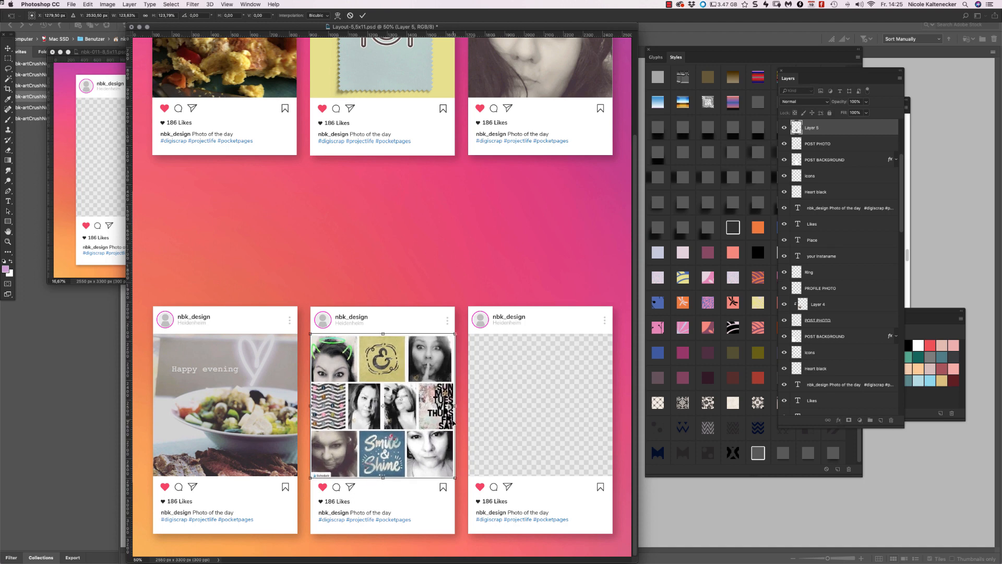
{"action": "key", "text": "Return"}
{"action": "key", "text": "alt+super+g"}
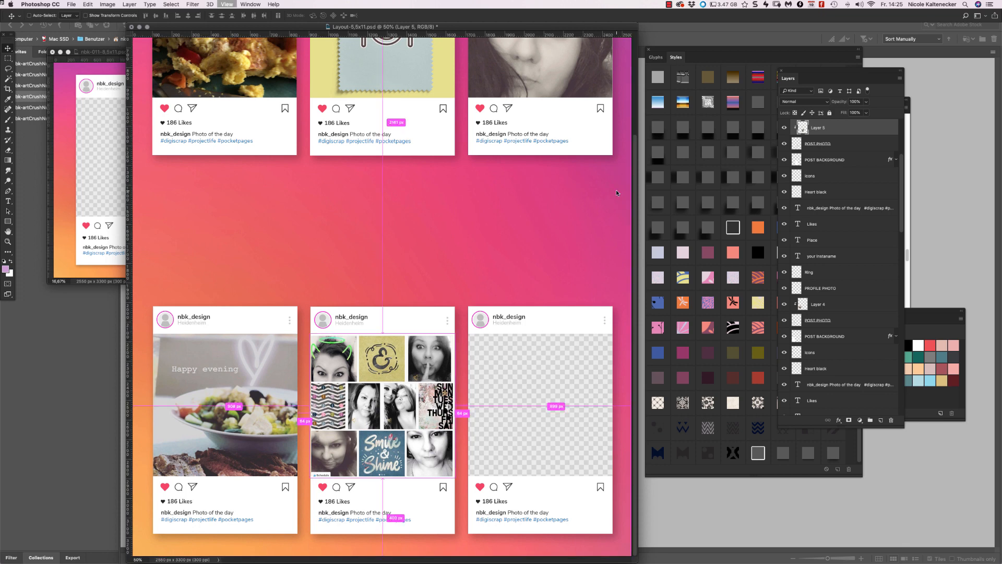
Show the whole page at 33.3% zoom in a smaller, repositioned document window to review the layout
{"action": "key", "text": "super+minus"}
{"action": "left_click_drag", "start_coordinate": [470, 476], "coordinate": [573, 523]}
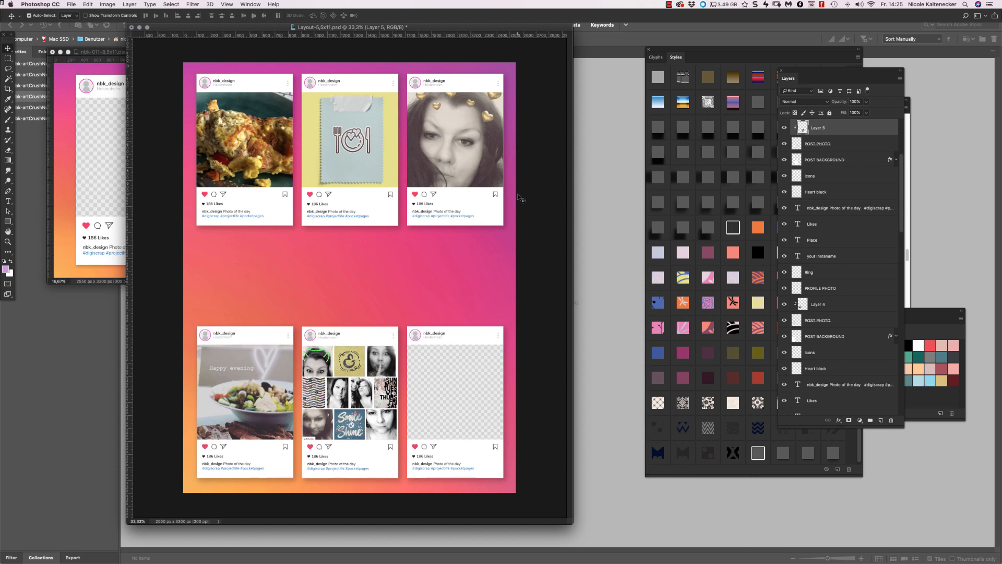
{"action": "left_click_drag", "start_coordinate": [529, 29], "coordinate": [545, 40]}
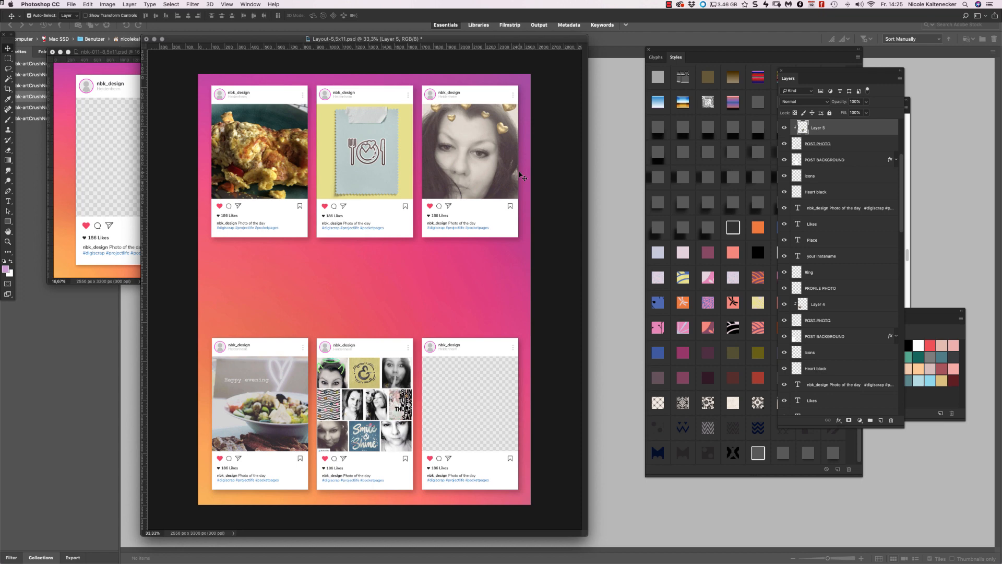
{"action": "left_click", "coordinate": [669, 4]}
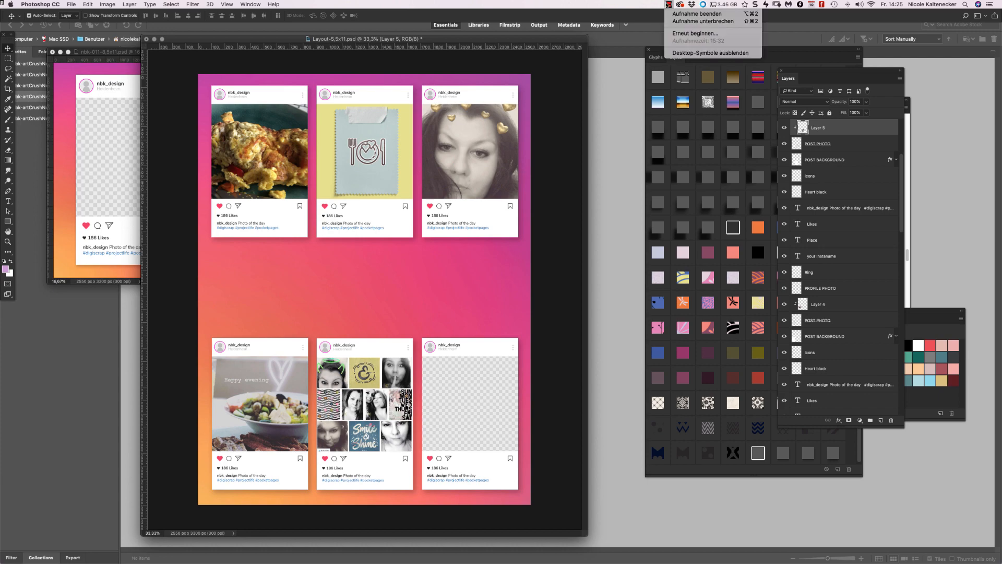